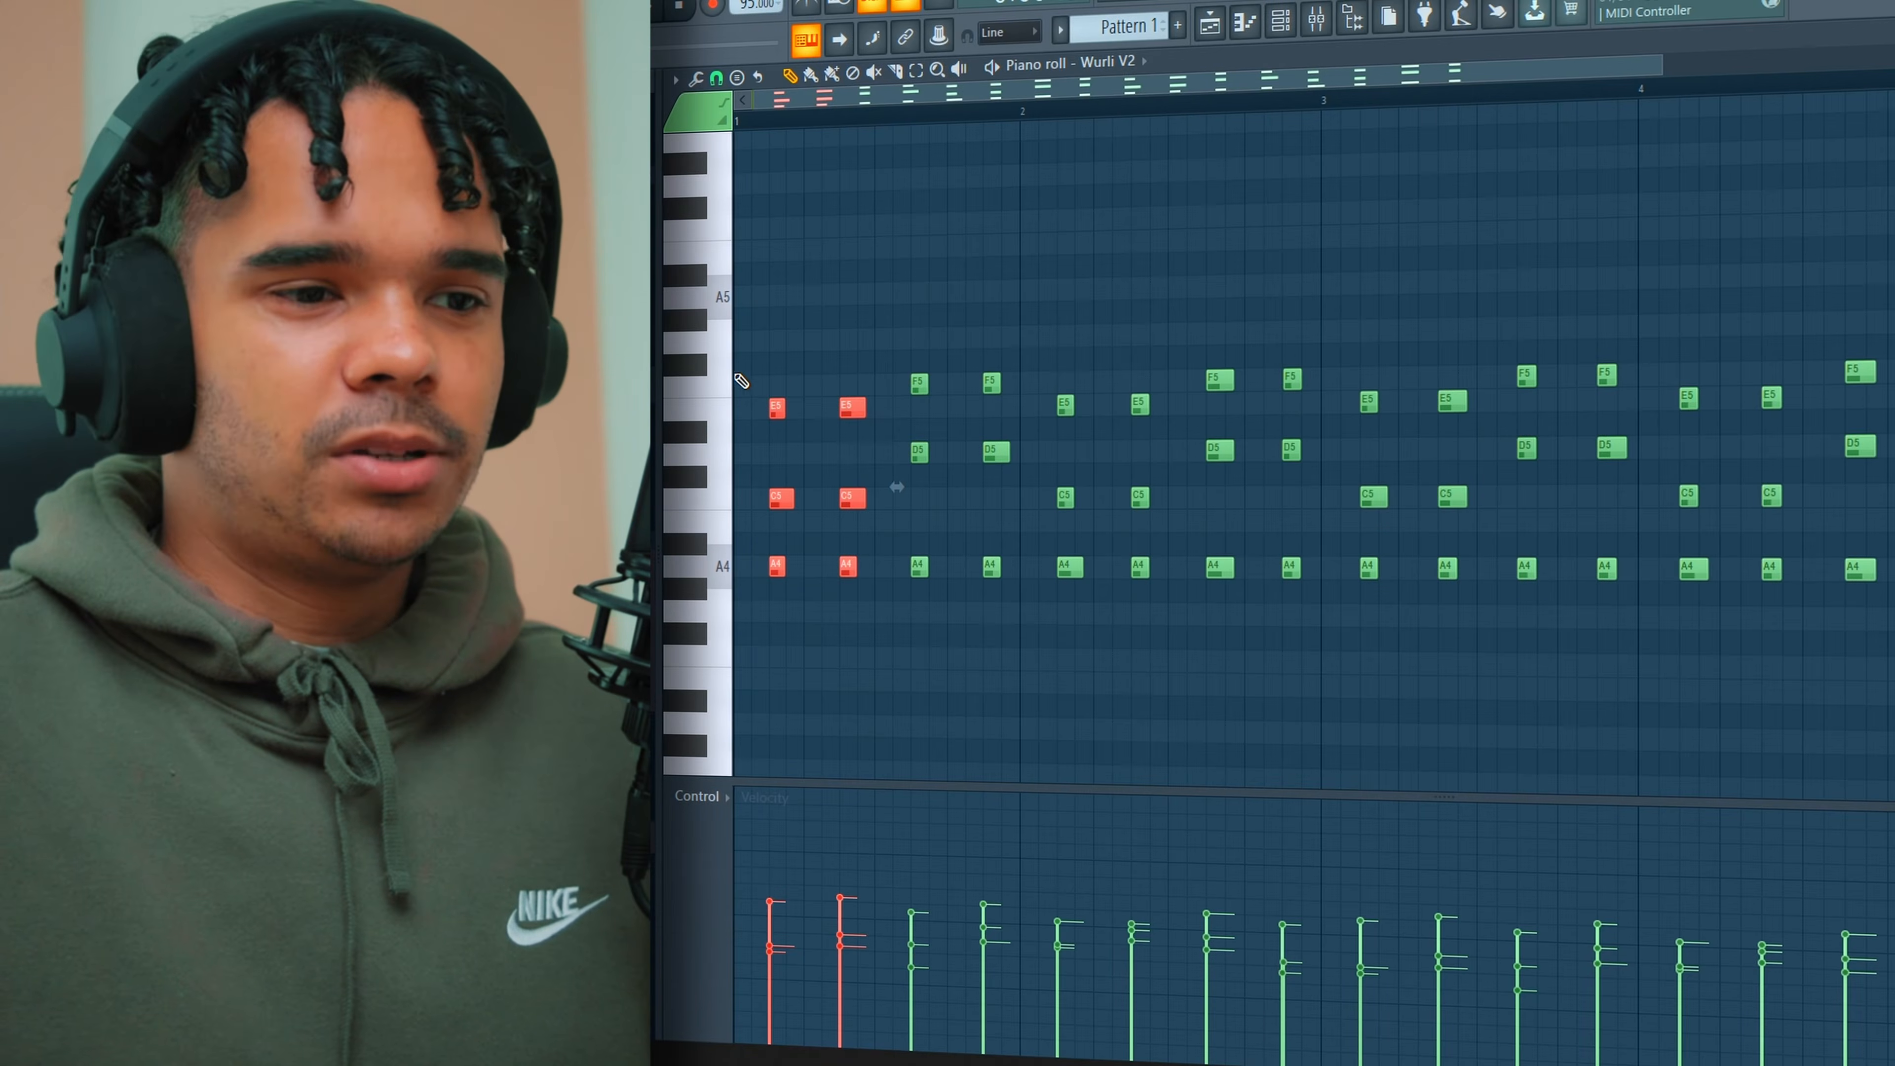
# - Select the chord notes in the Wurli V2 part and transpose the selection up an octave
pyautogui.hotkey('ctrl', 'a')
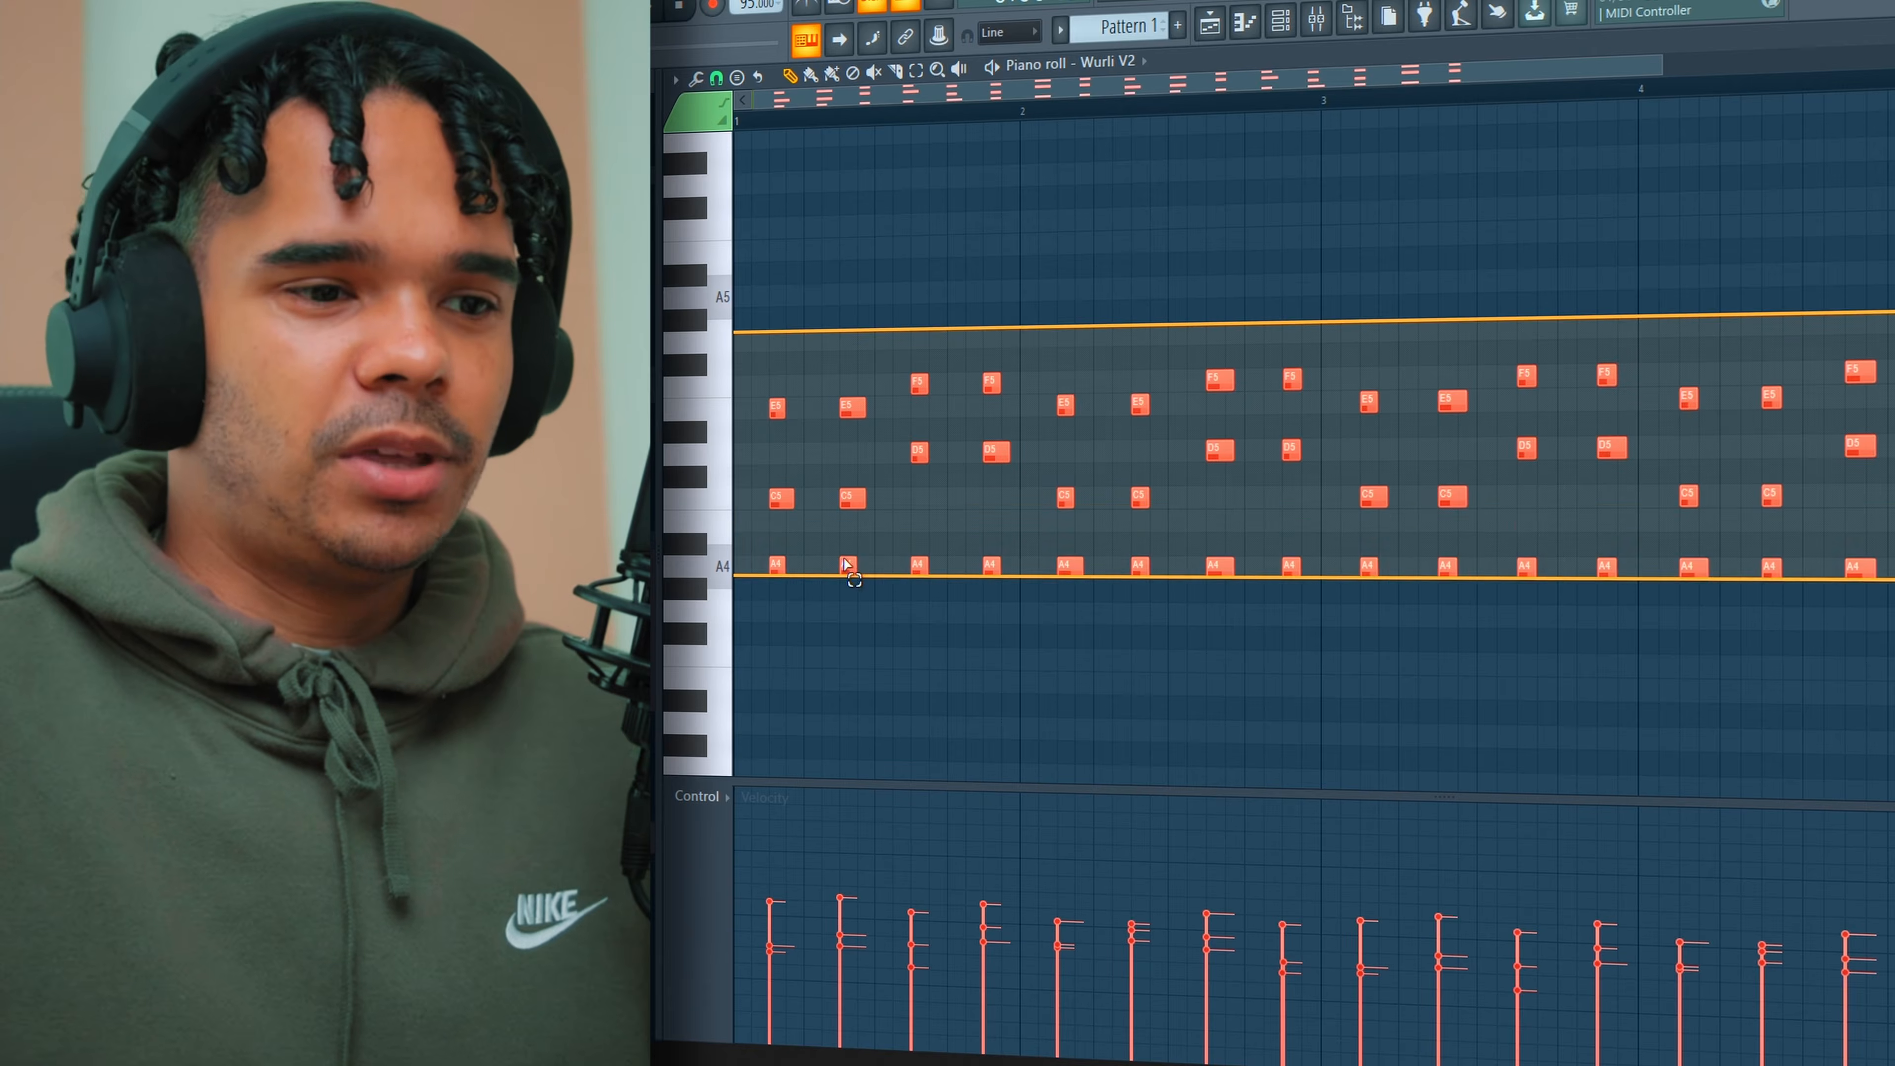
pyautogui.moveTo(1013, 433); pyautogui.dragTo(1012, 598)
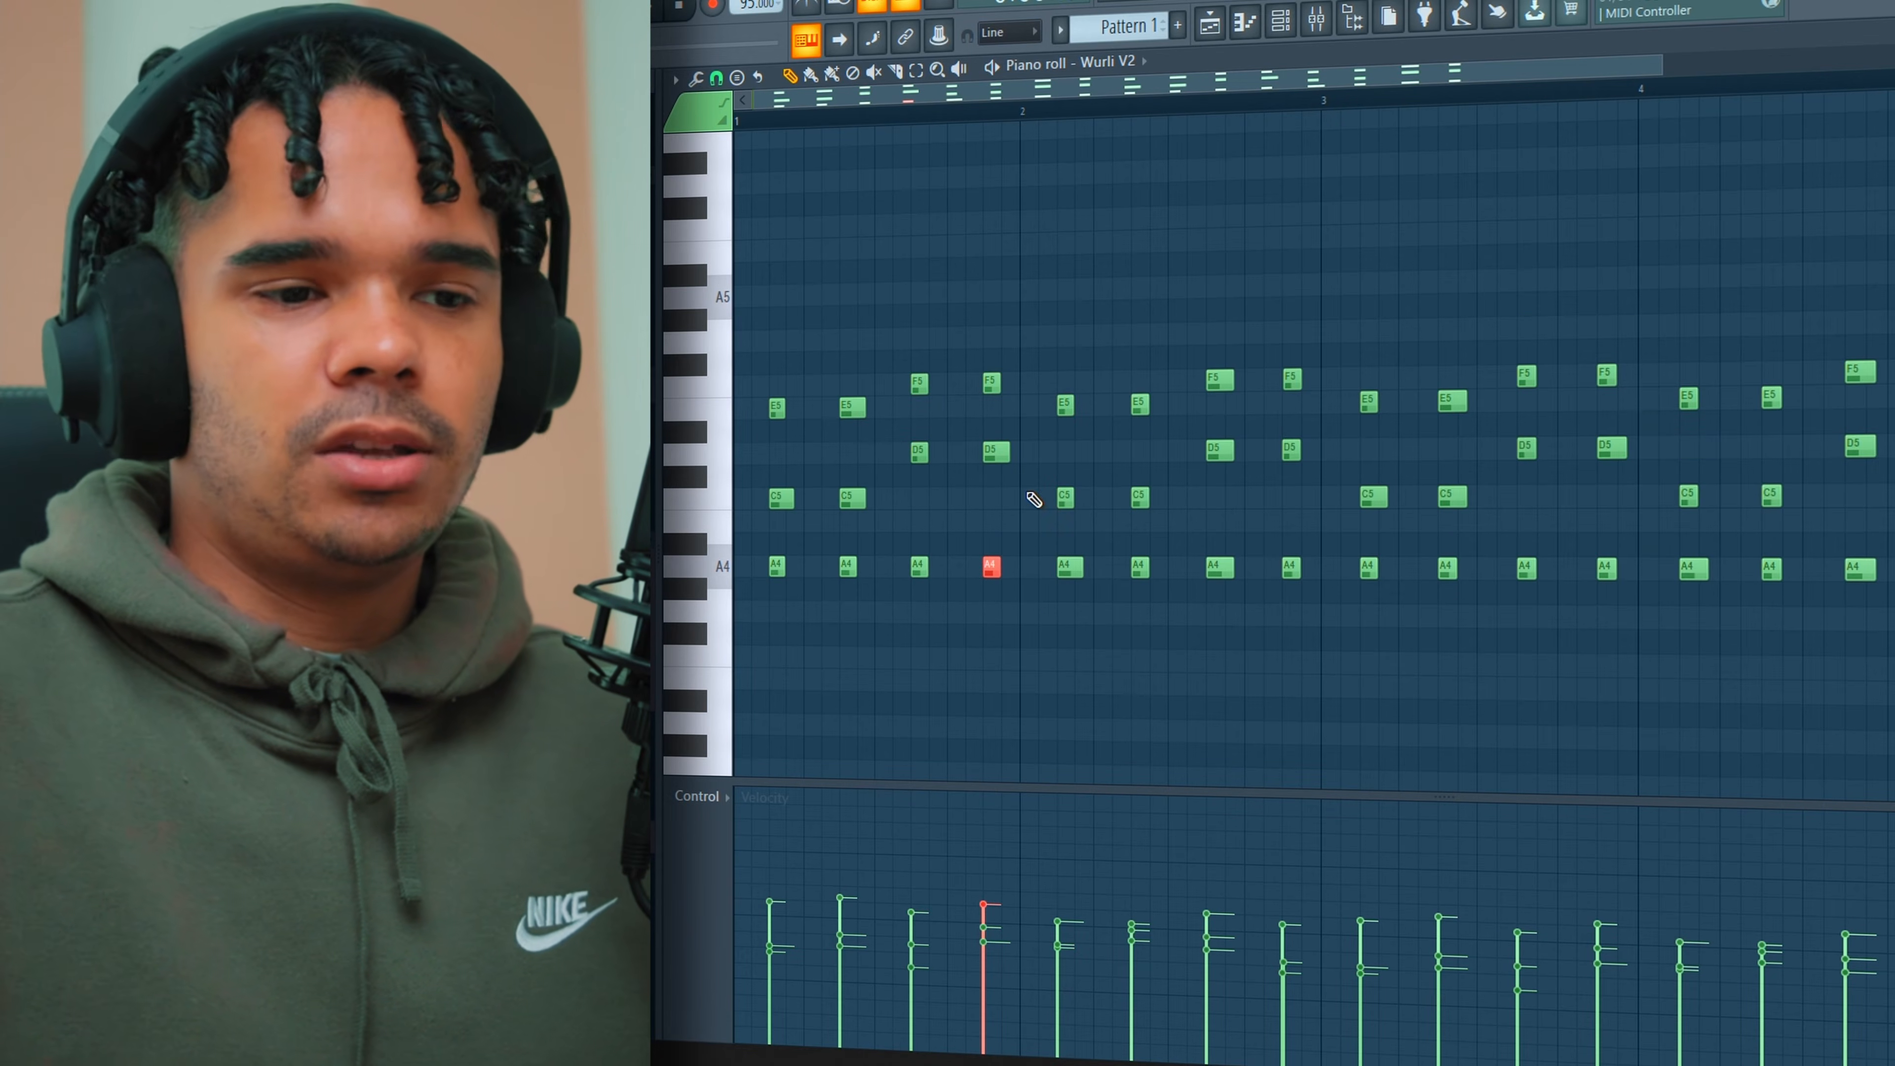
pyautogui.hotkey('ctrl', 'Up')
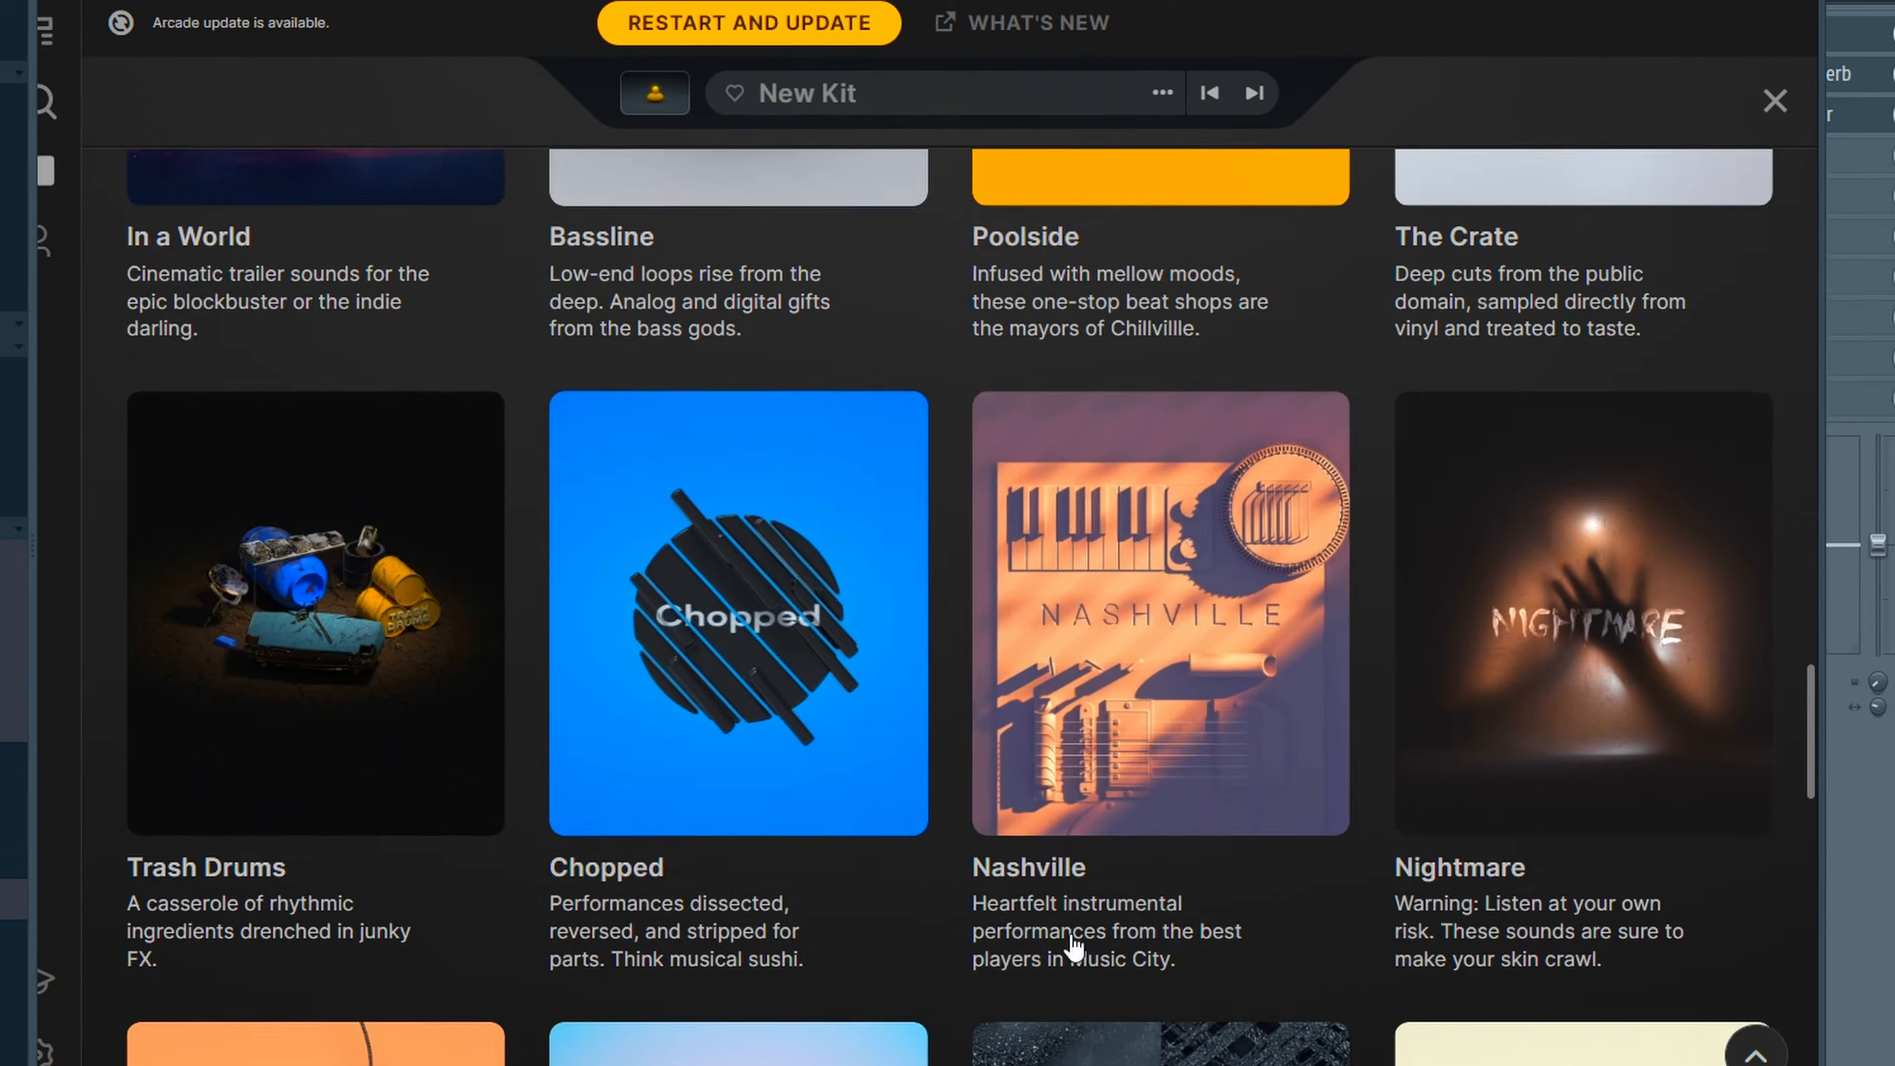
# - Find the Hooked line in the Arcade library and download its Take Me Home kit
pyautogui.scroll(-8, 752, 753)
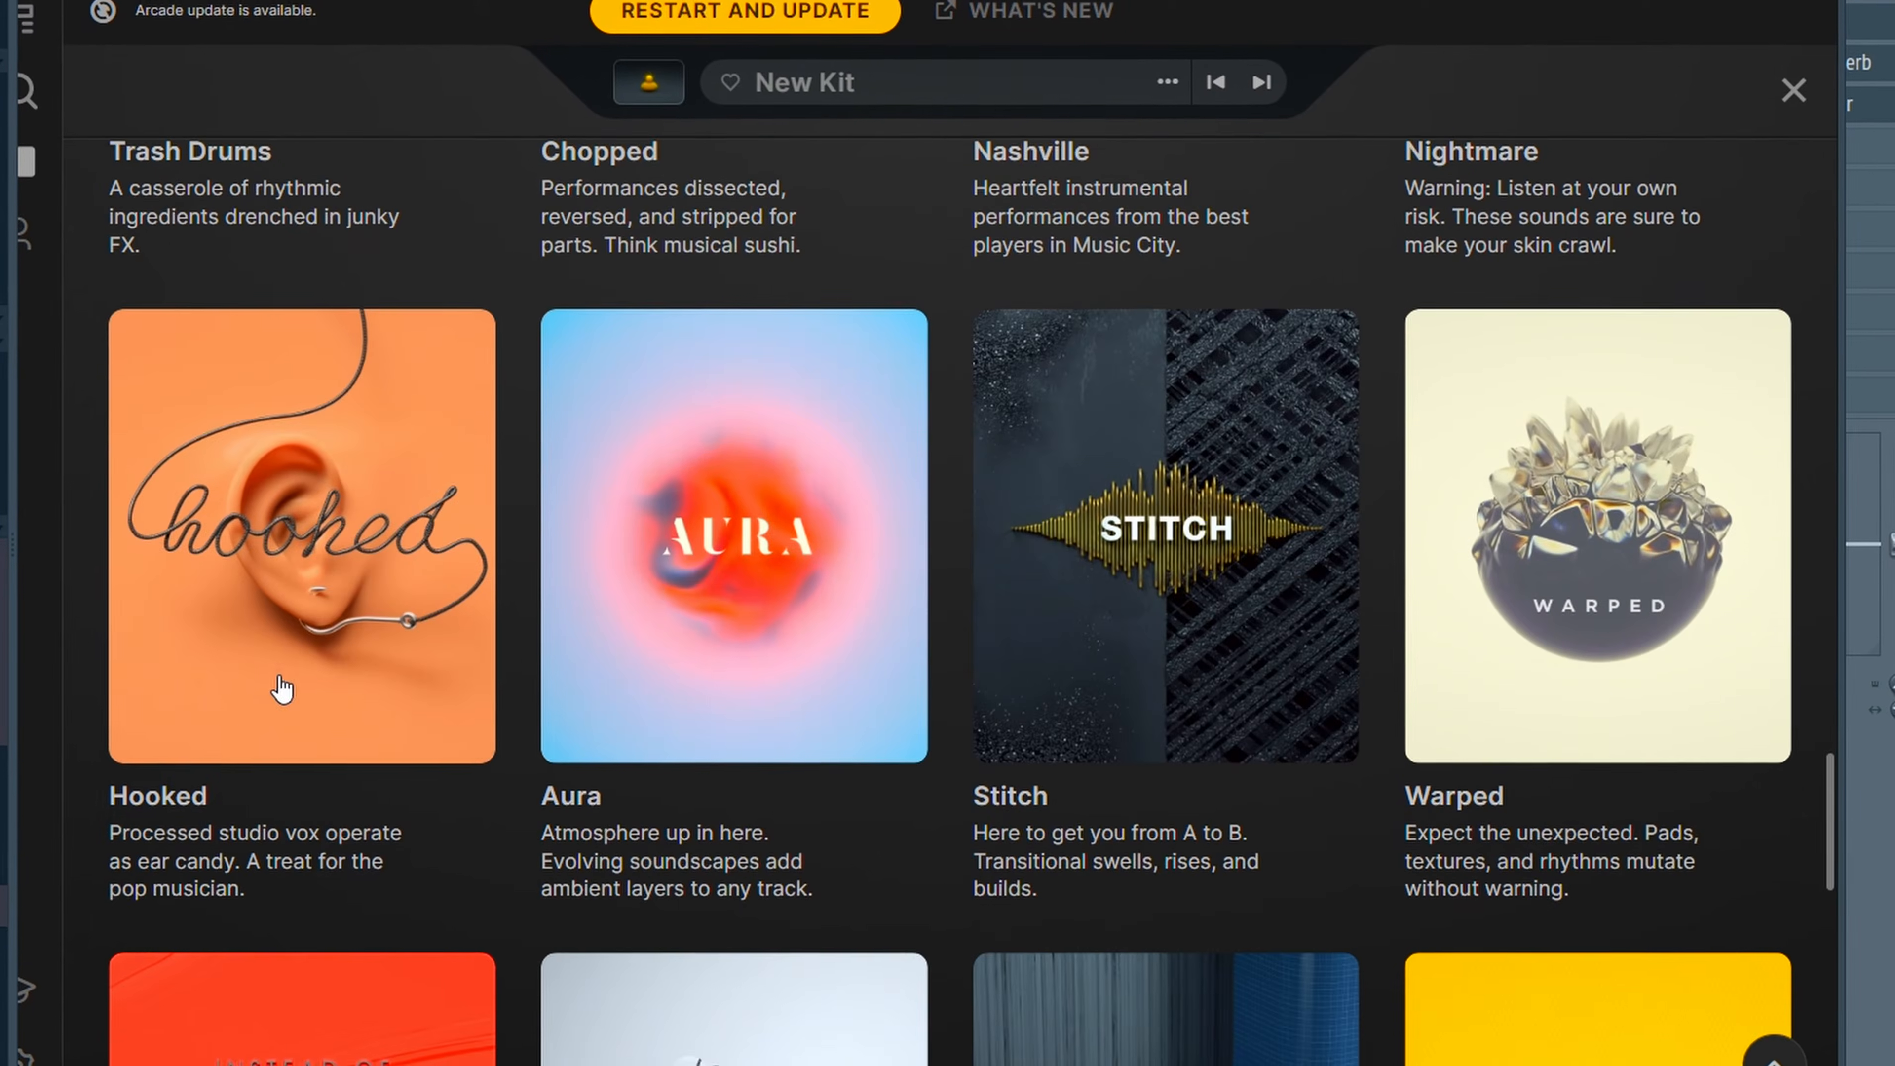
pyautogui.click(282, 689)
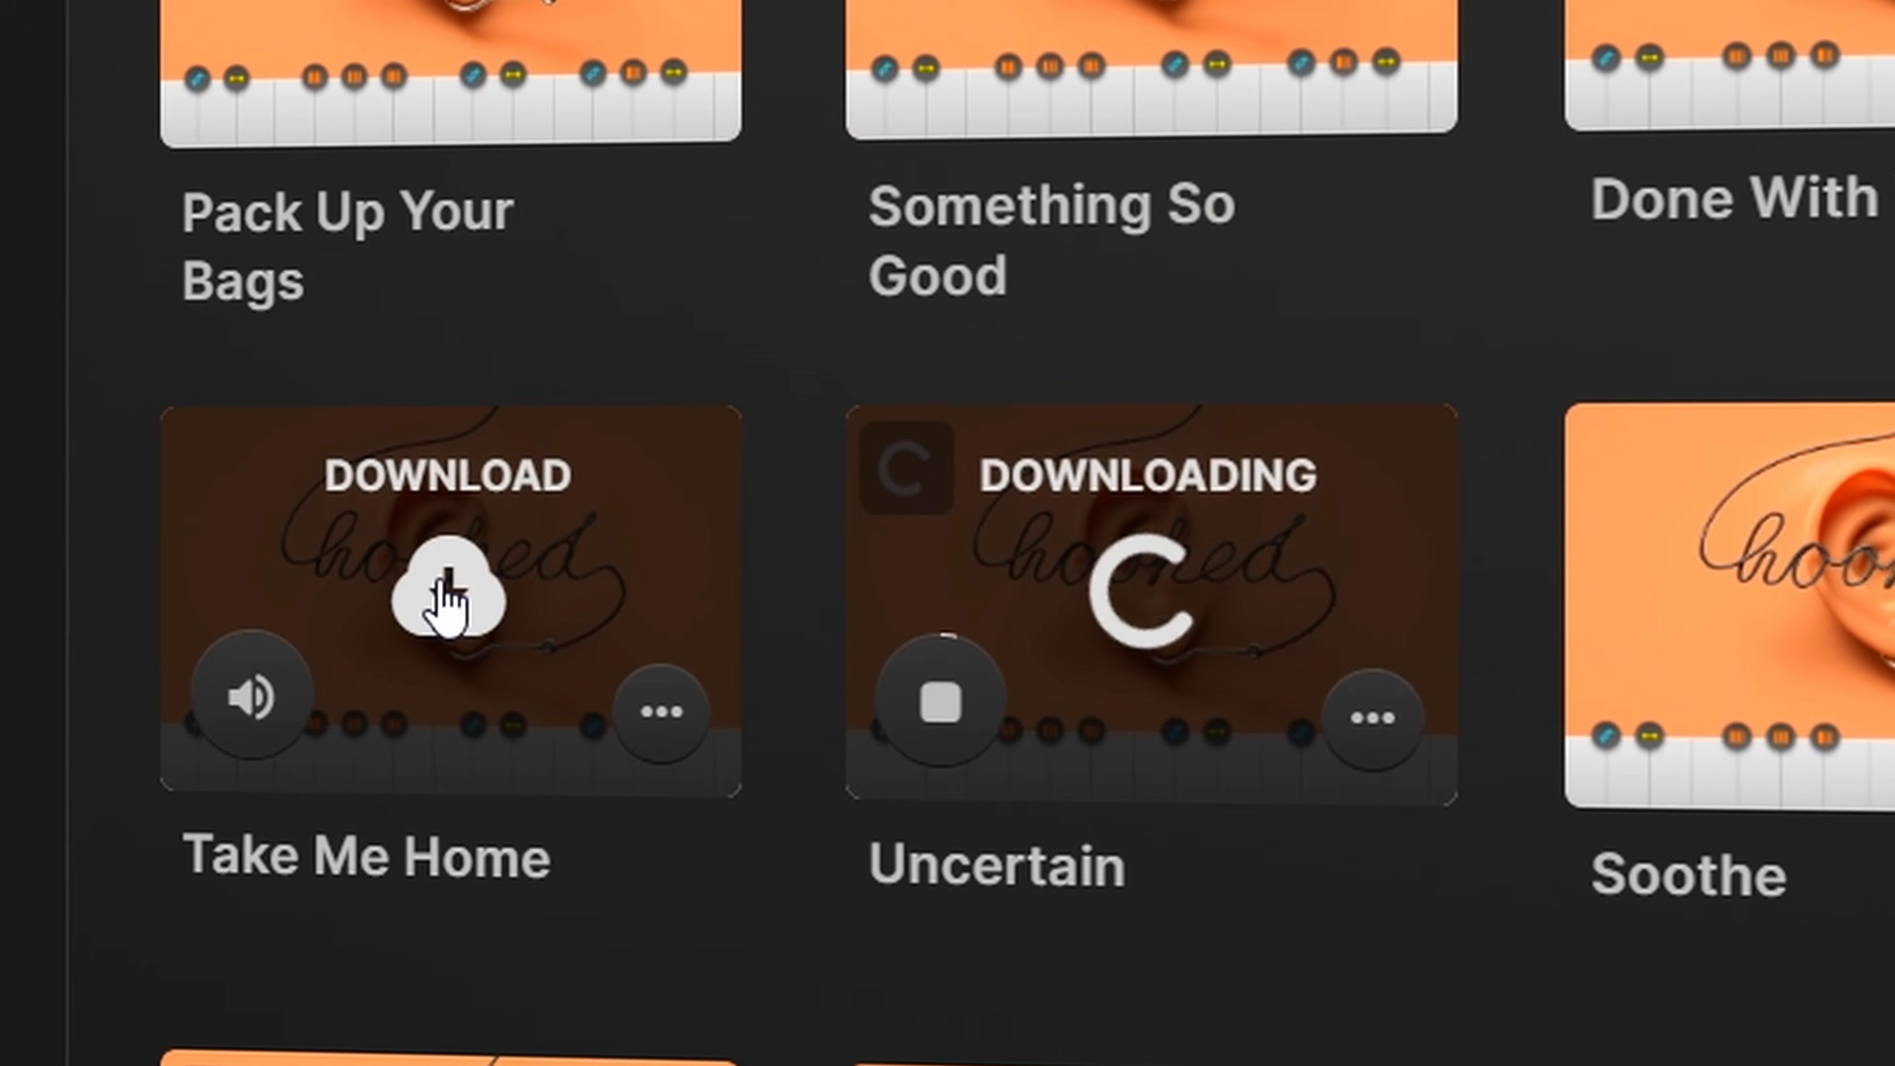
pyautogui.click(440, 593)
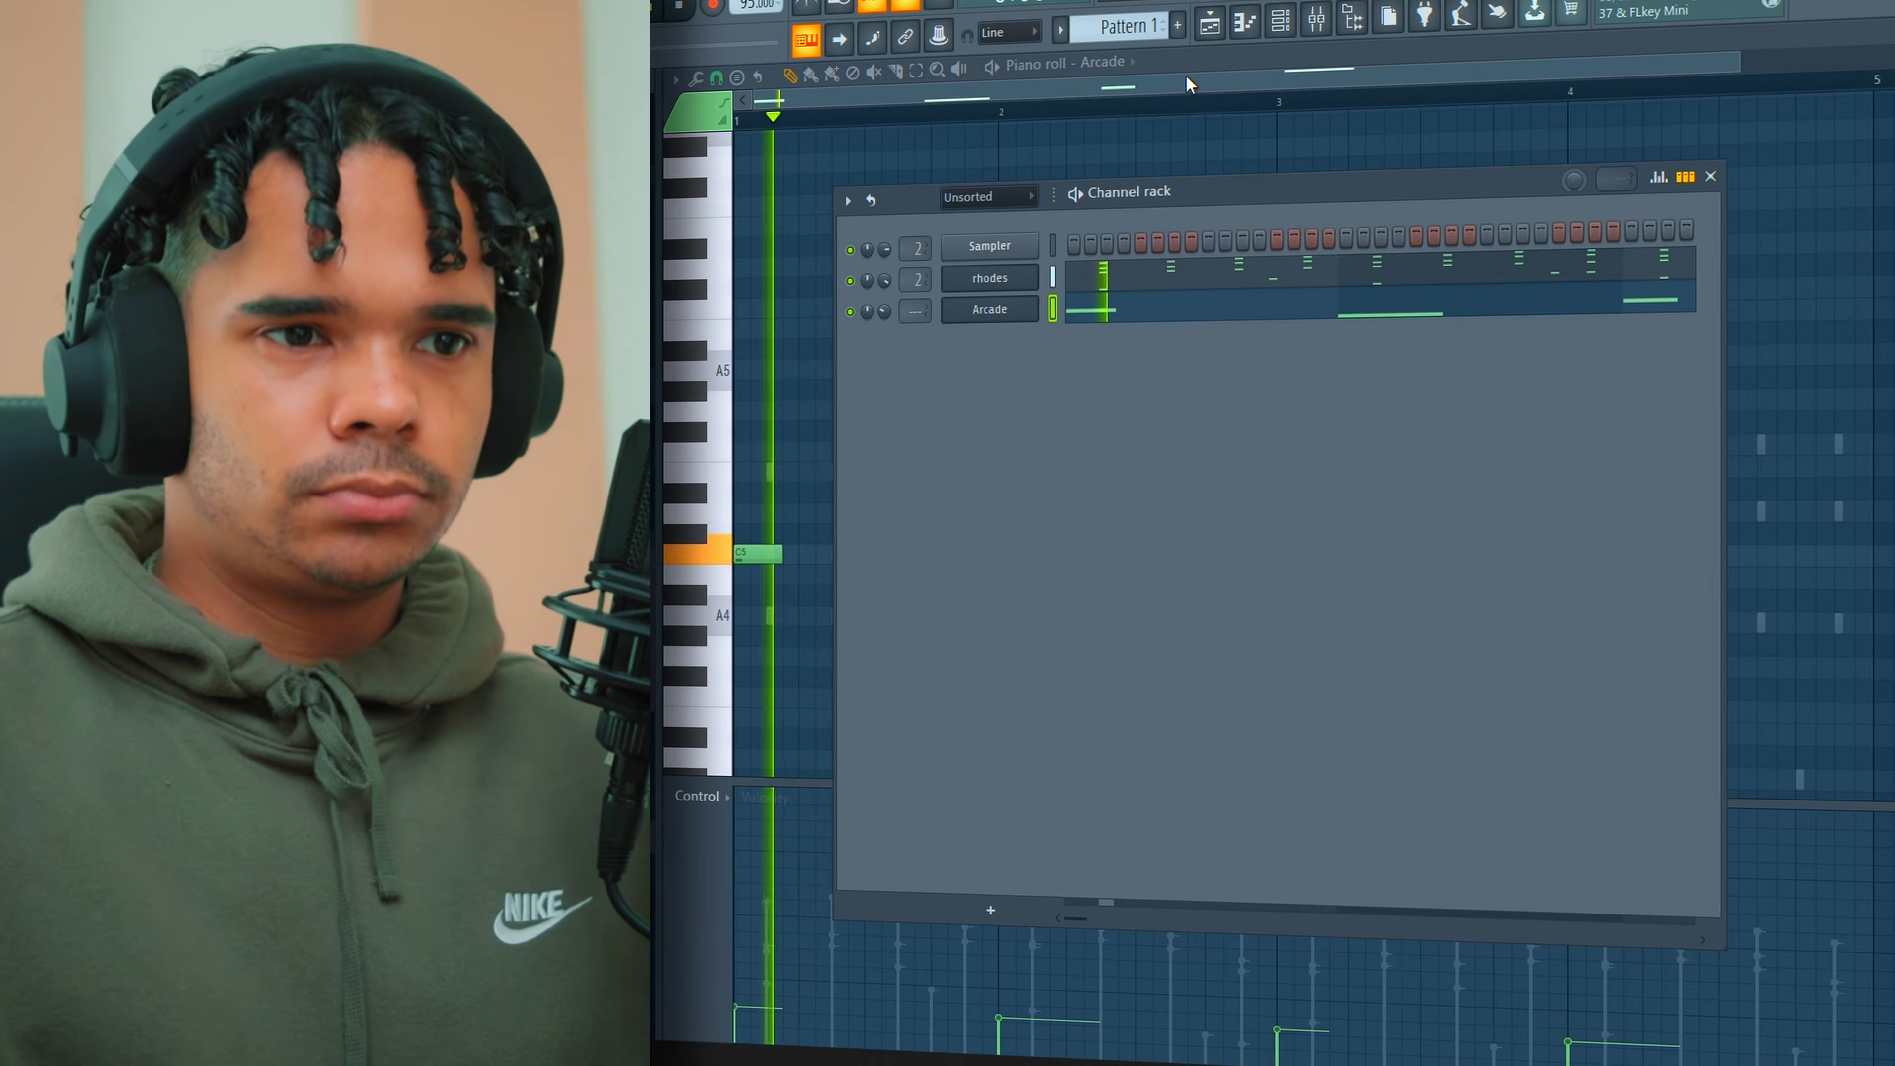
# - Bring the Arcade piano roll forward to review the vocal notes and toggle the channel rack
pyautogui.click(1190, 85)
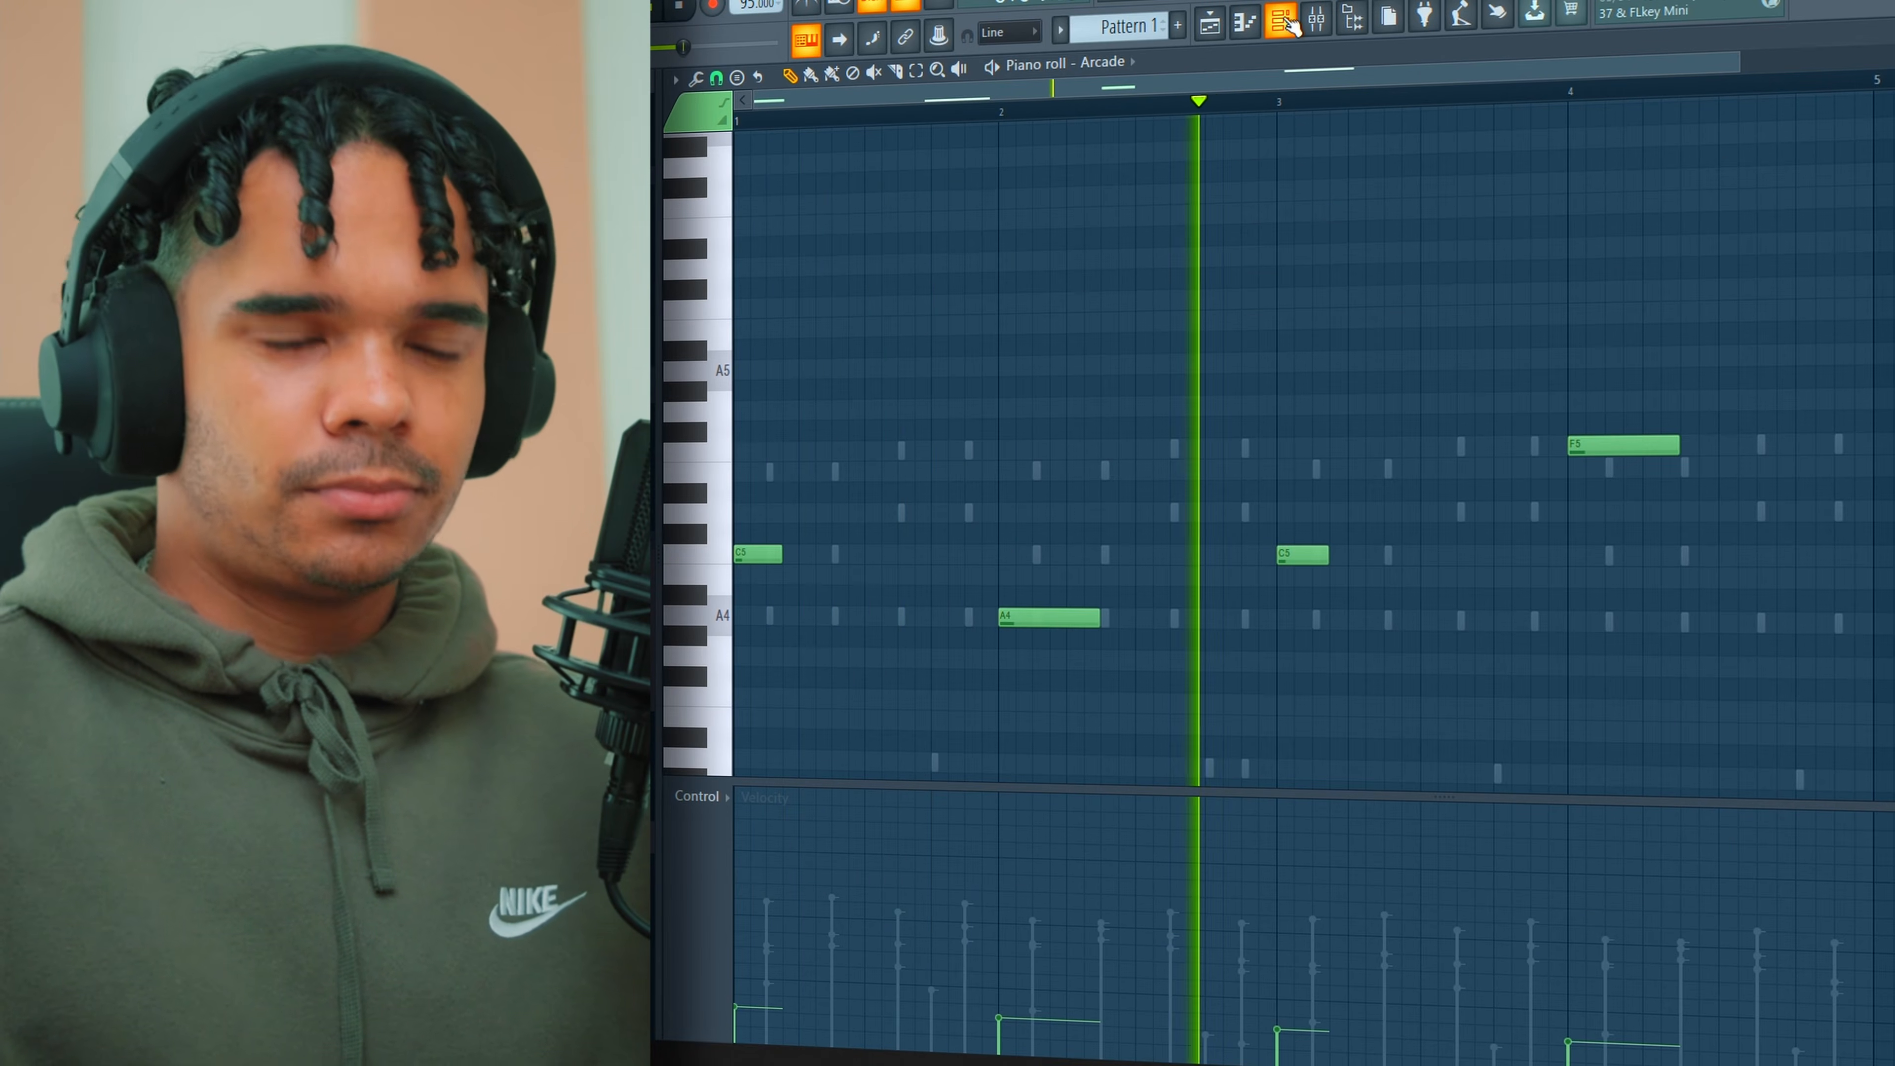
pyautogui.click(1290, 24)
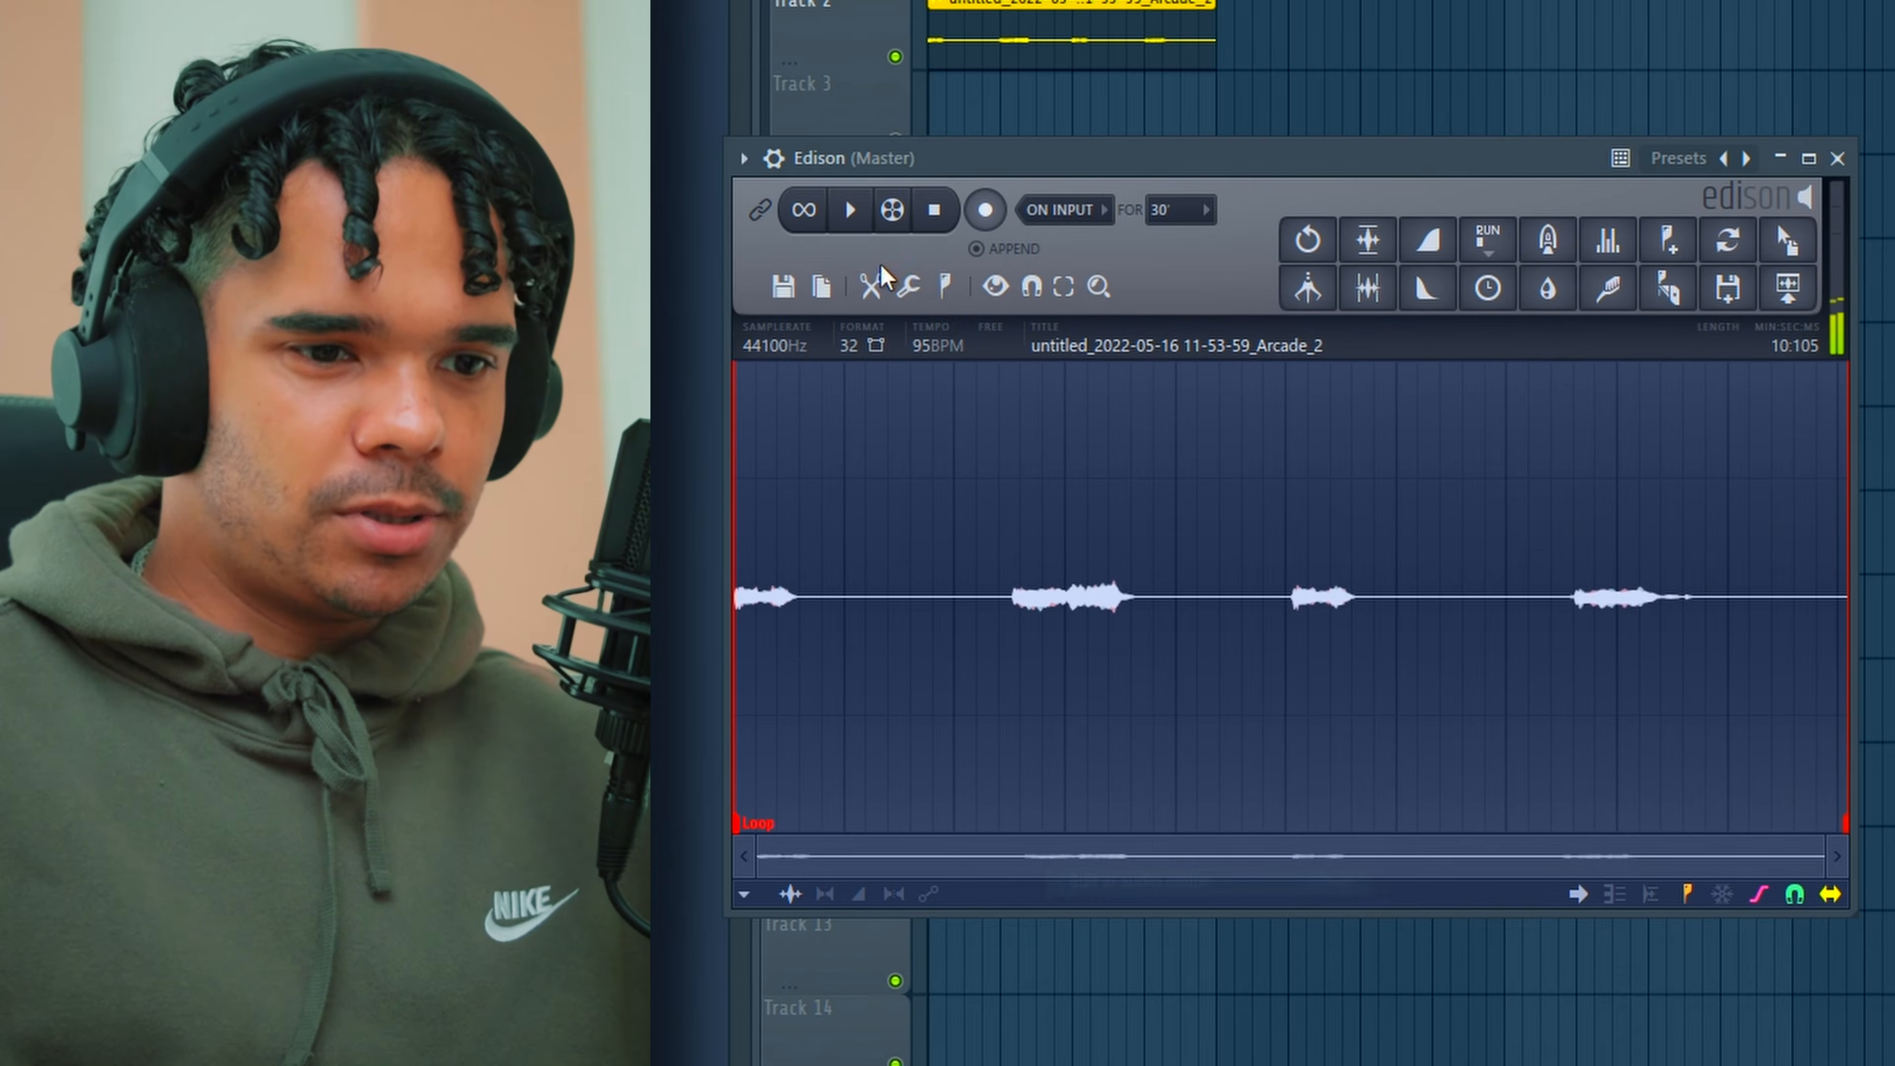
# - Resample the Arcade vocal recording in Edison to 4000 Hz and pick up the processed audio
pyautogui.doubleClick(789, 349)
pyautogui.click(1418, 284)
pyautogui.doubleClick(1417, 285)
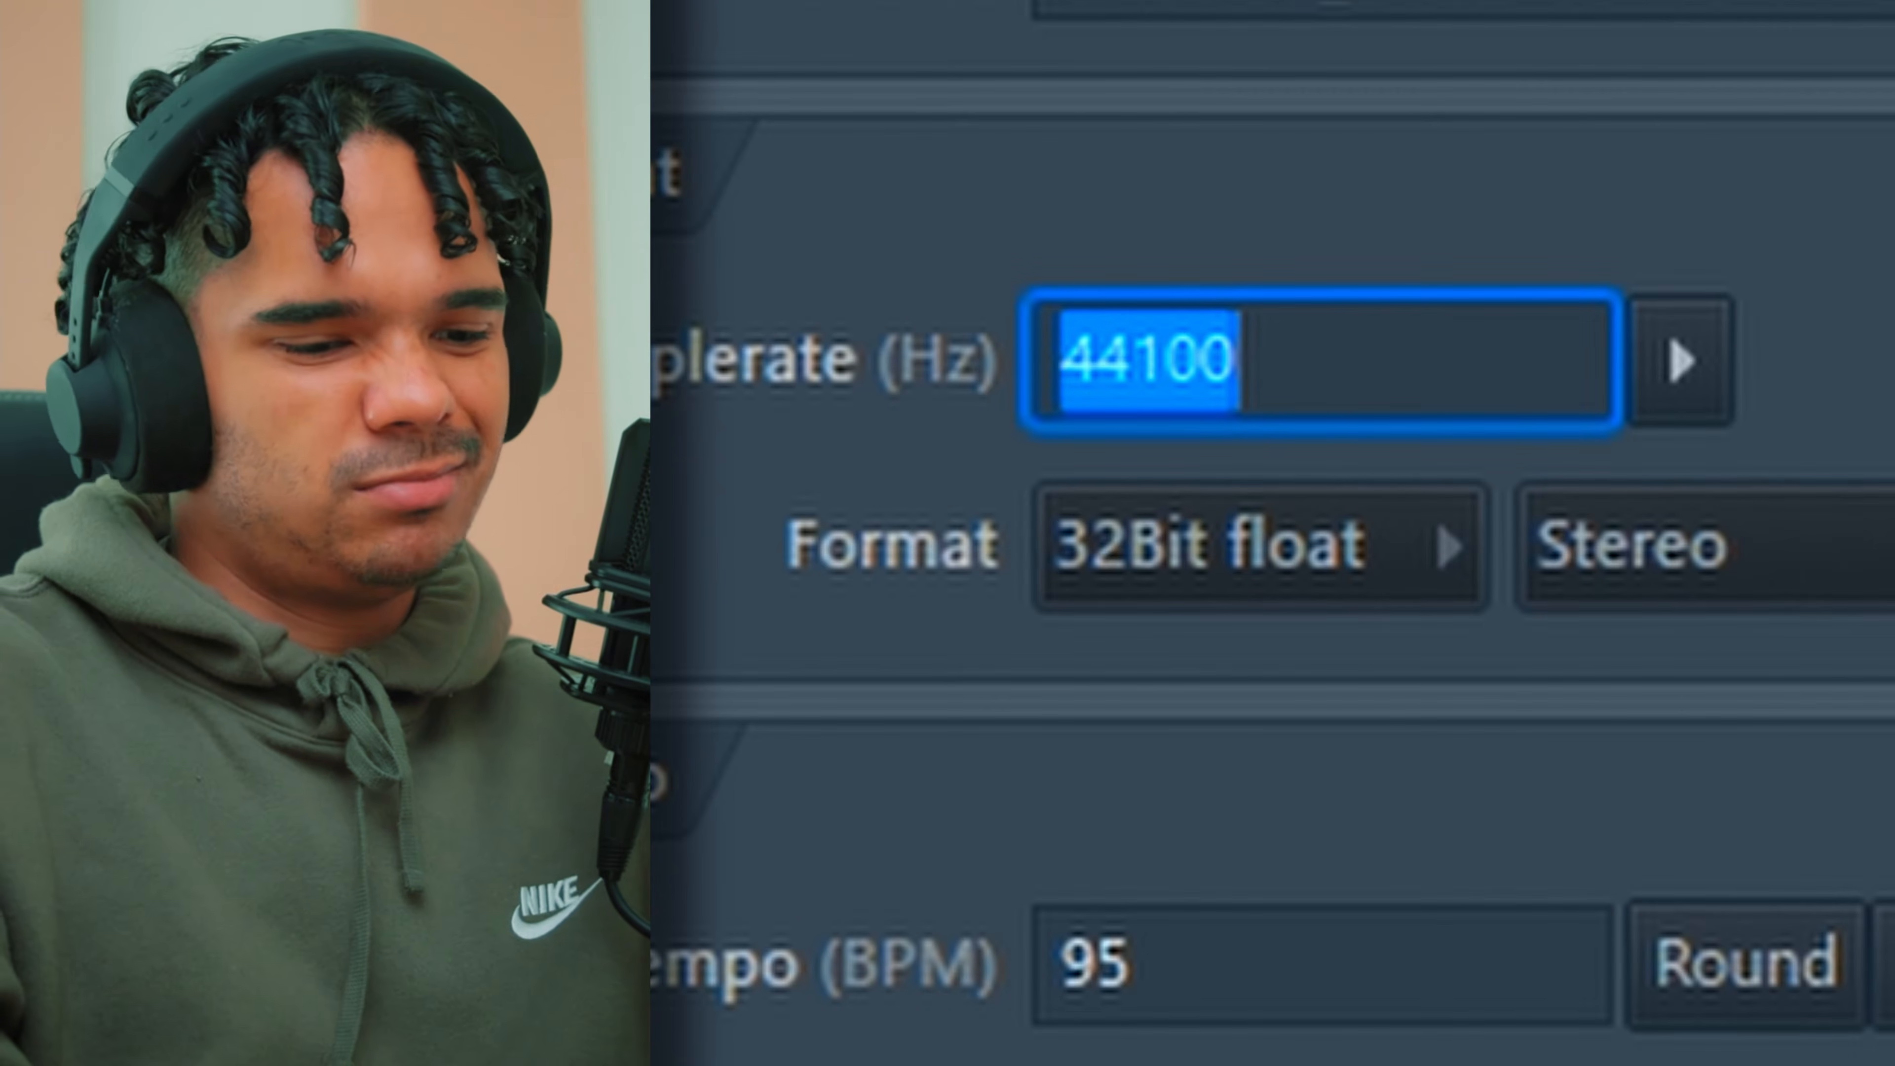
pyautogui.write('3500')
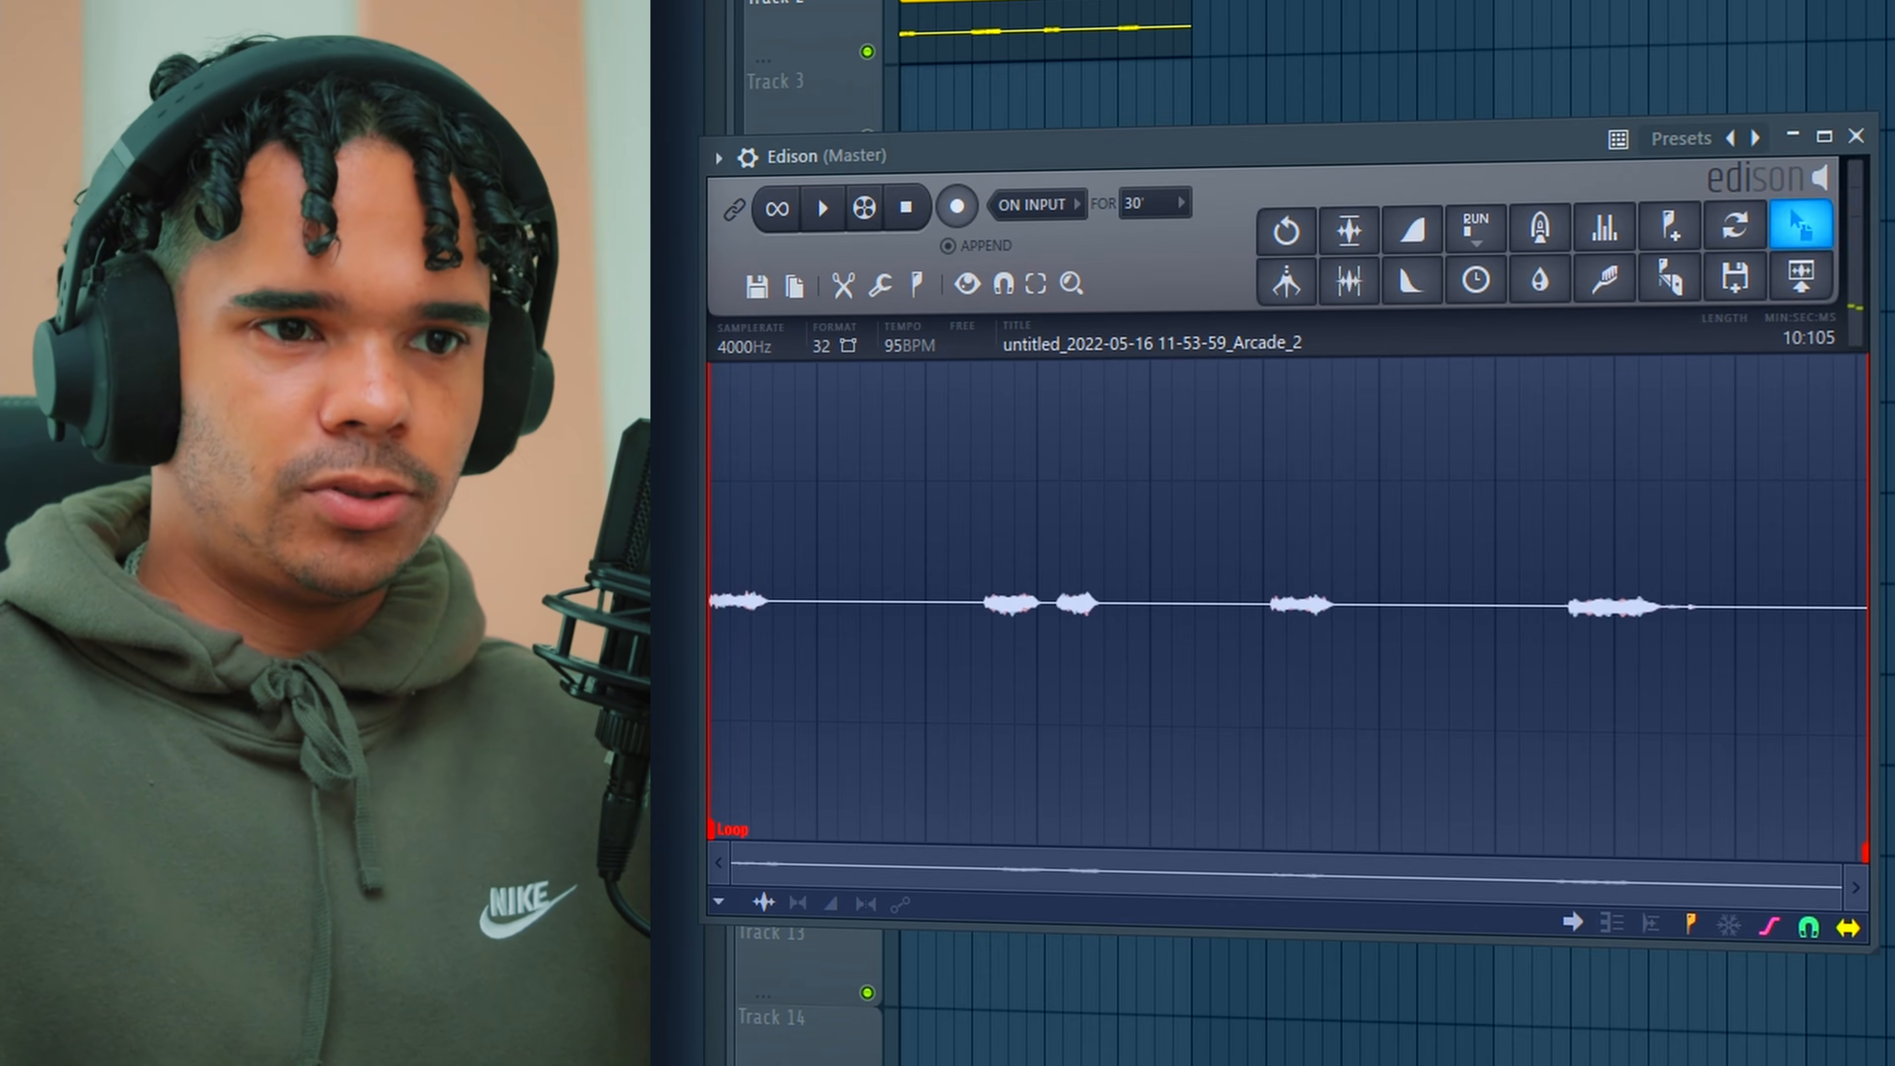
pyautogui.click(1800, 224)
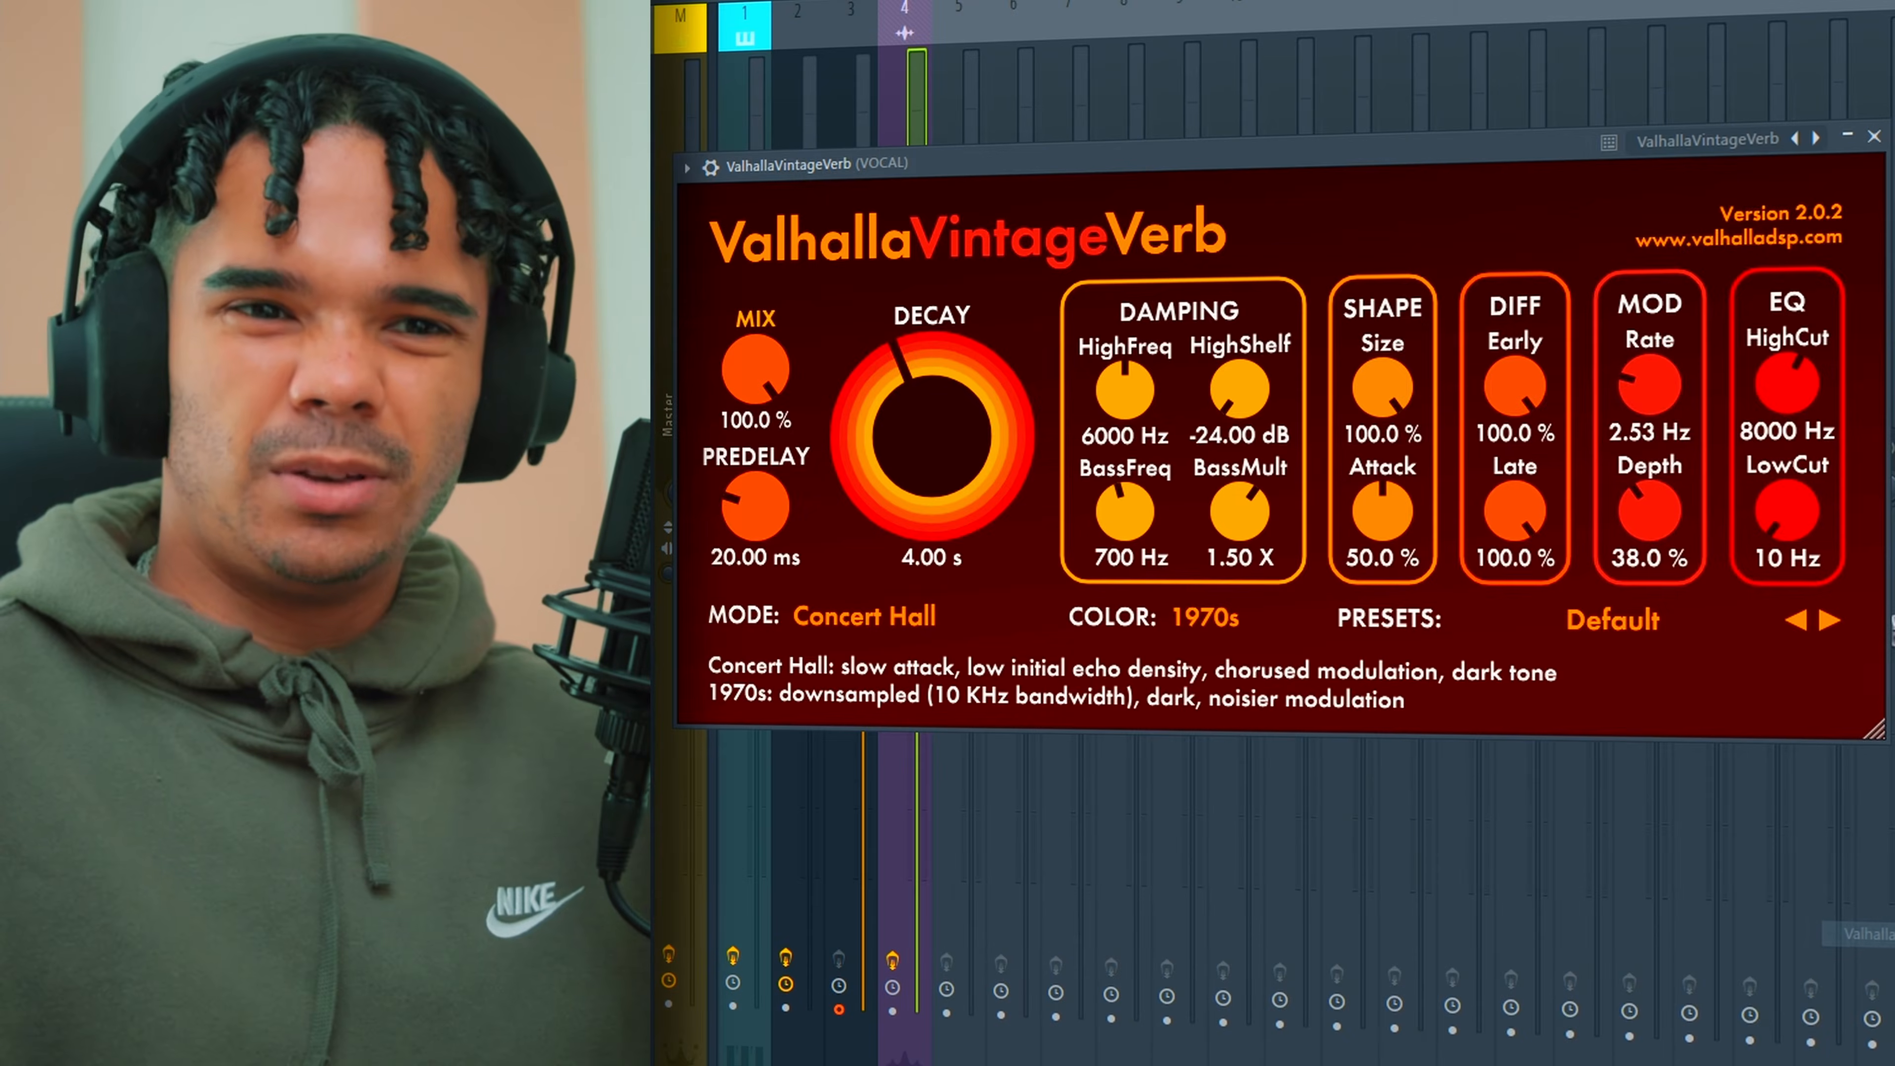
# - Browse the presets of the vocal's ValhallaVintageVerb and adjust the reverb decay
pyautogui.click(1684, 618)
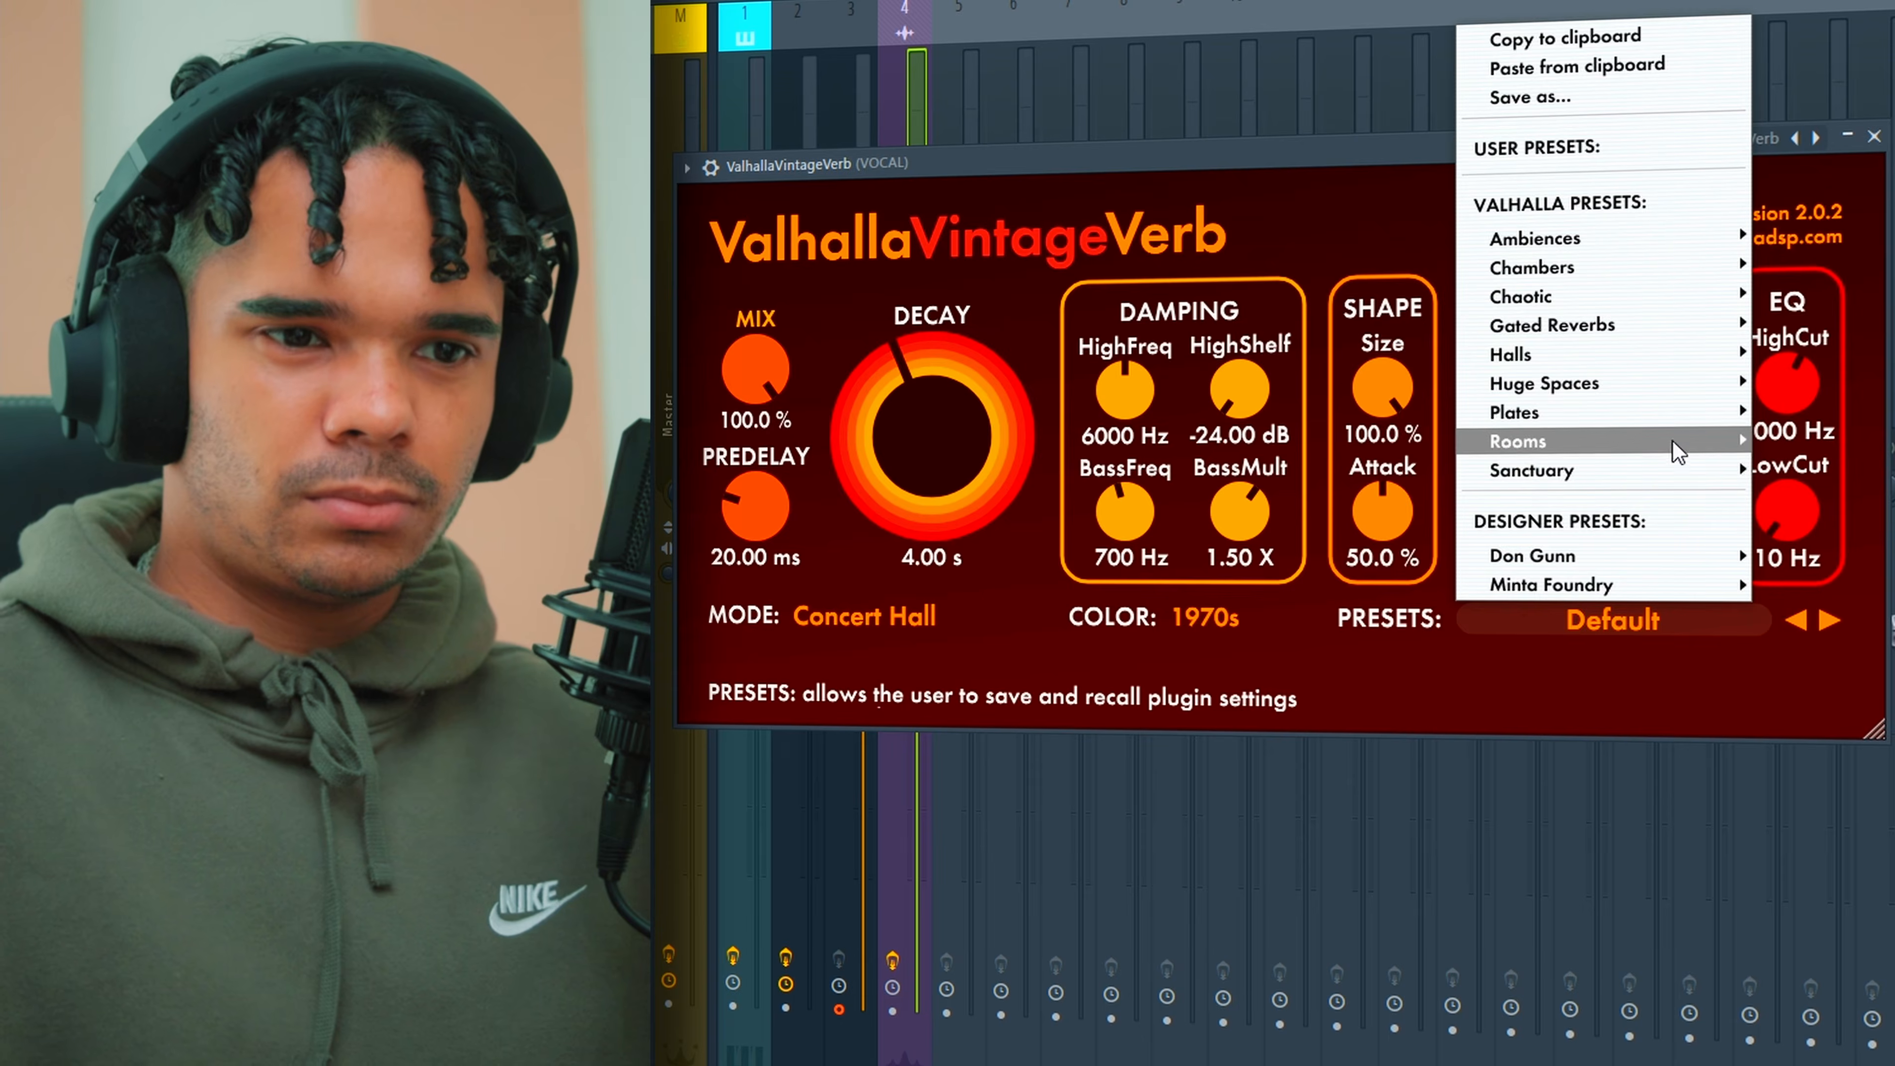
pyautogui.moveTo(915, 420); pyautogui.dragTo(884, 466)
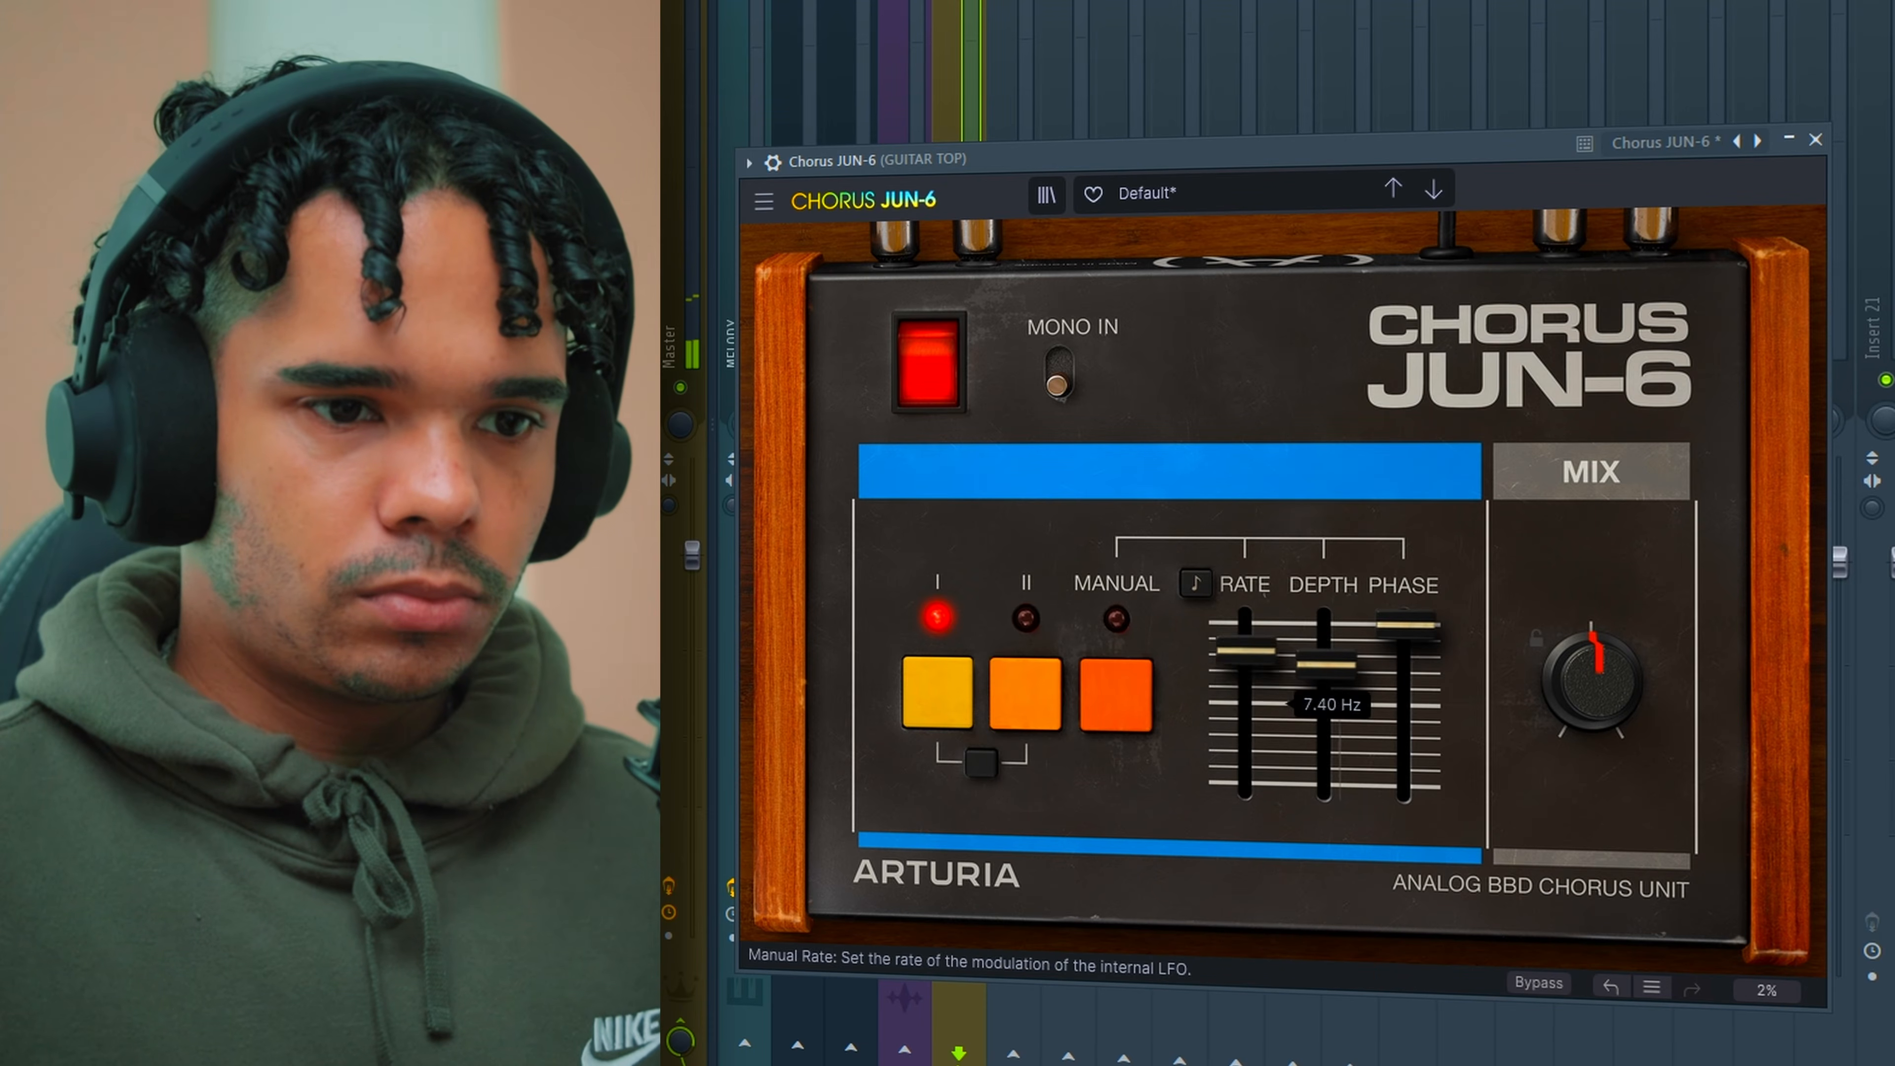
# - Switch the GUITAR TOP Chorus JUN-6 to mode II and lower its modulation rate slightly
pyautogui.click(1021, 690)
pyautogui.moveTo(1256, 660); pyautogui.dragTo(1257, 666)
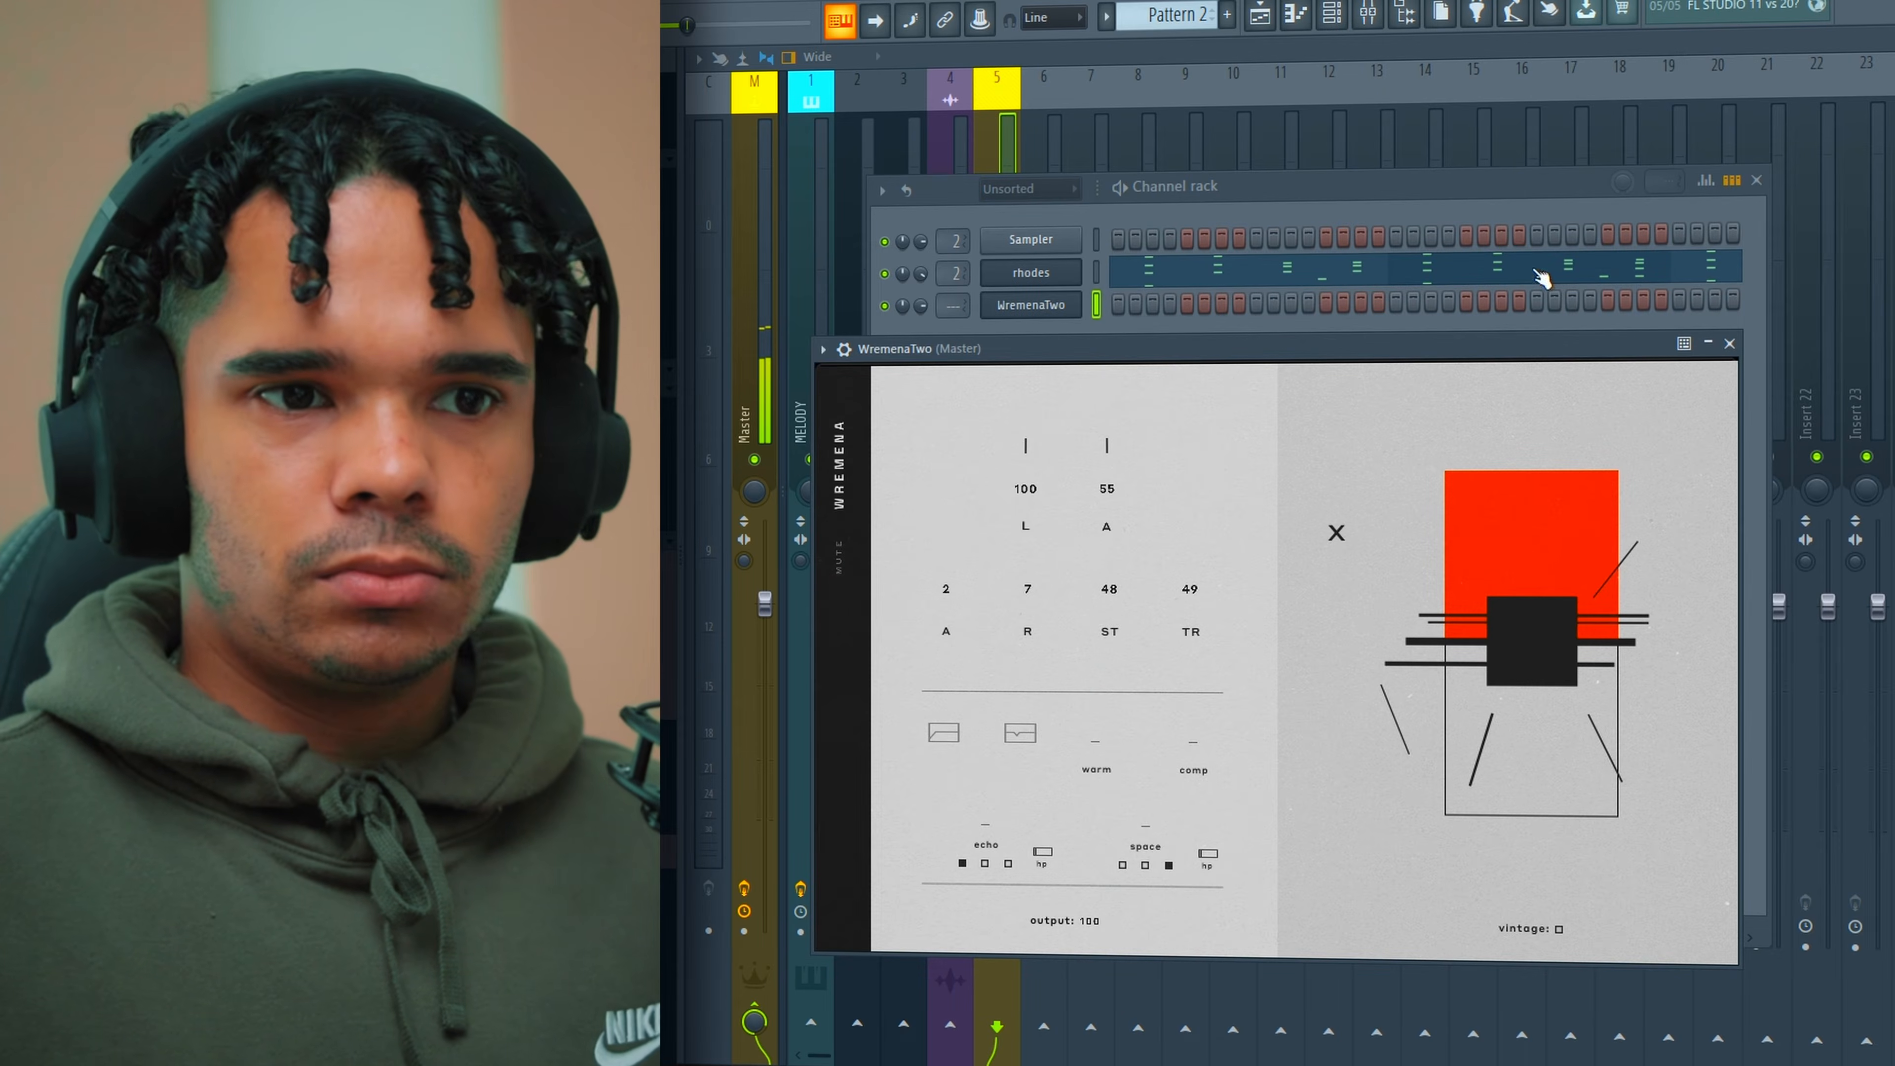
# - Open the WremenaTwo bass notes, nudge the D4 note in bar 2 slightly later and clear the time selection
pyautogui.click(1415, 220)
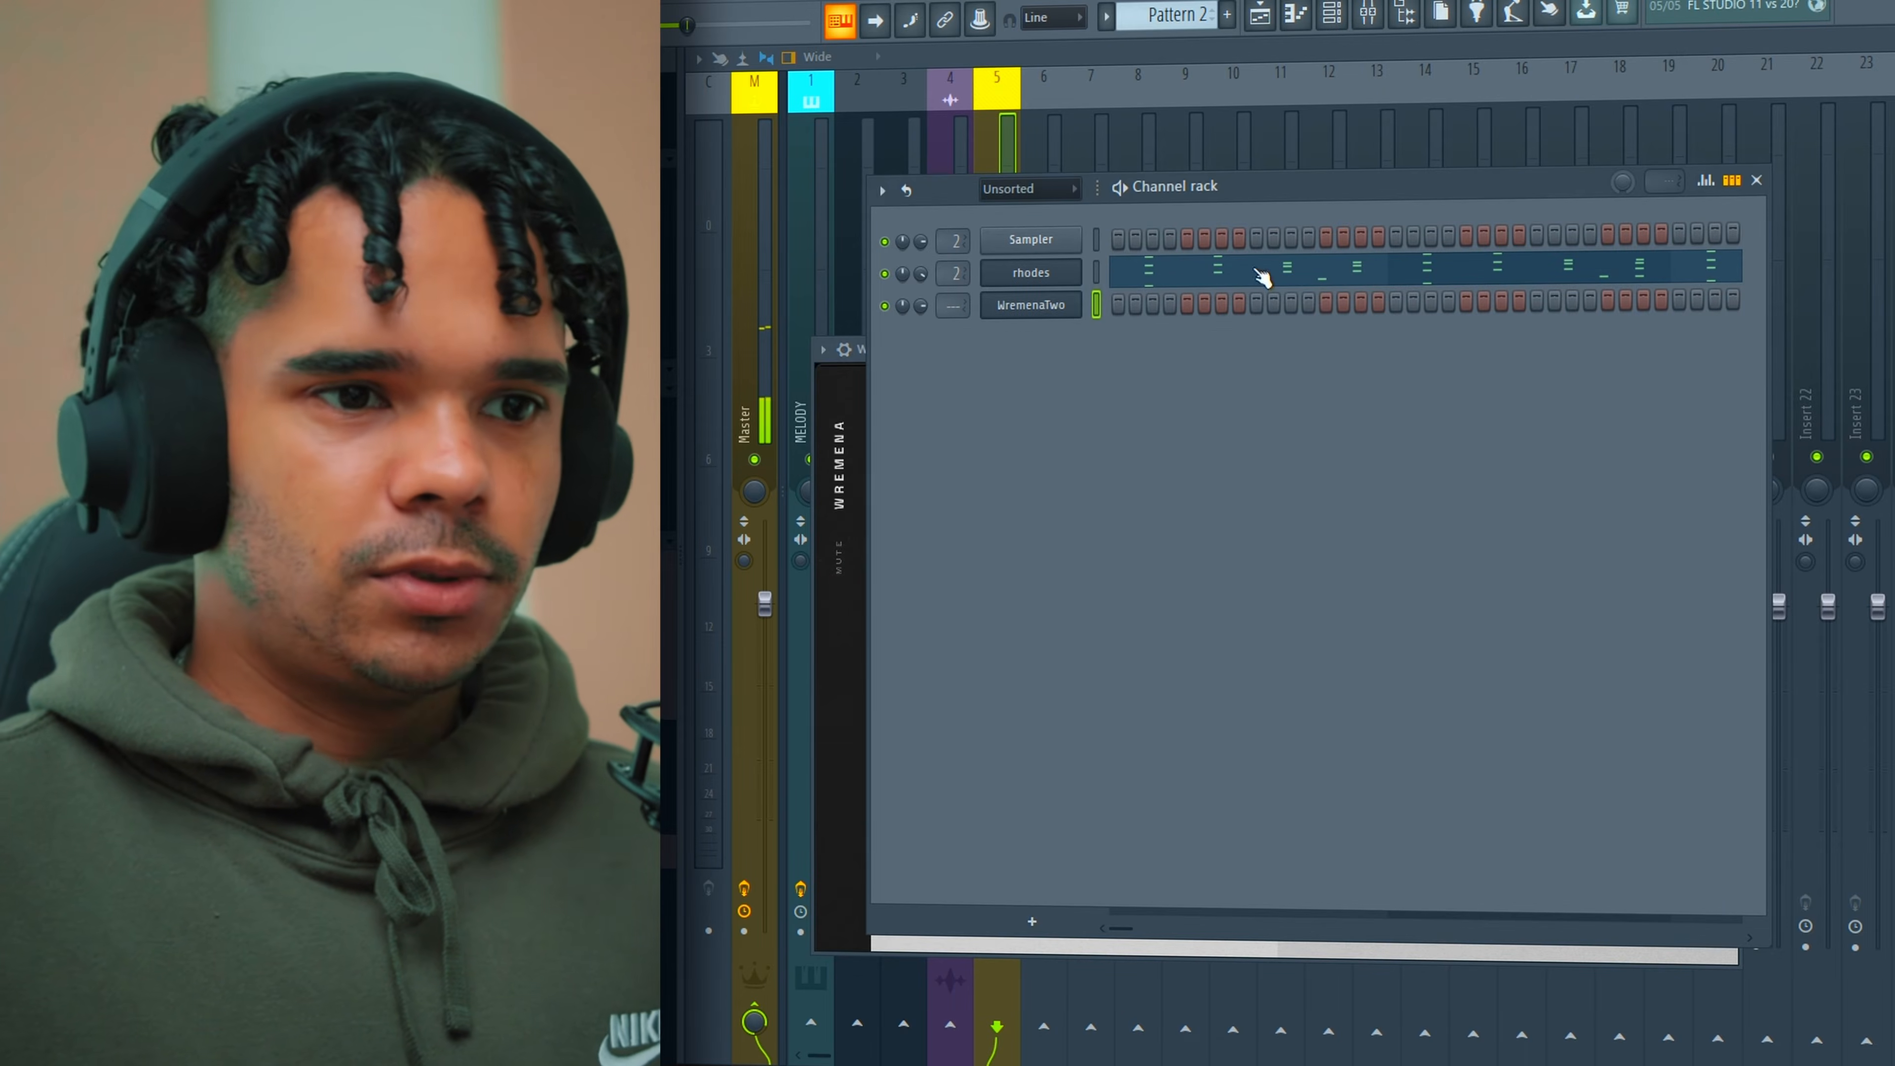
pyautogui.rightClick(1035, 312)
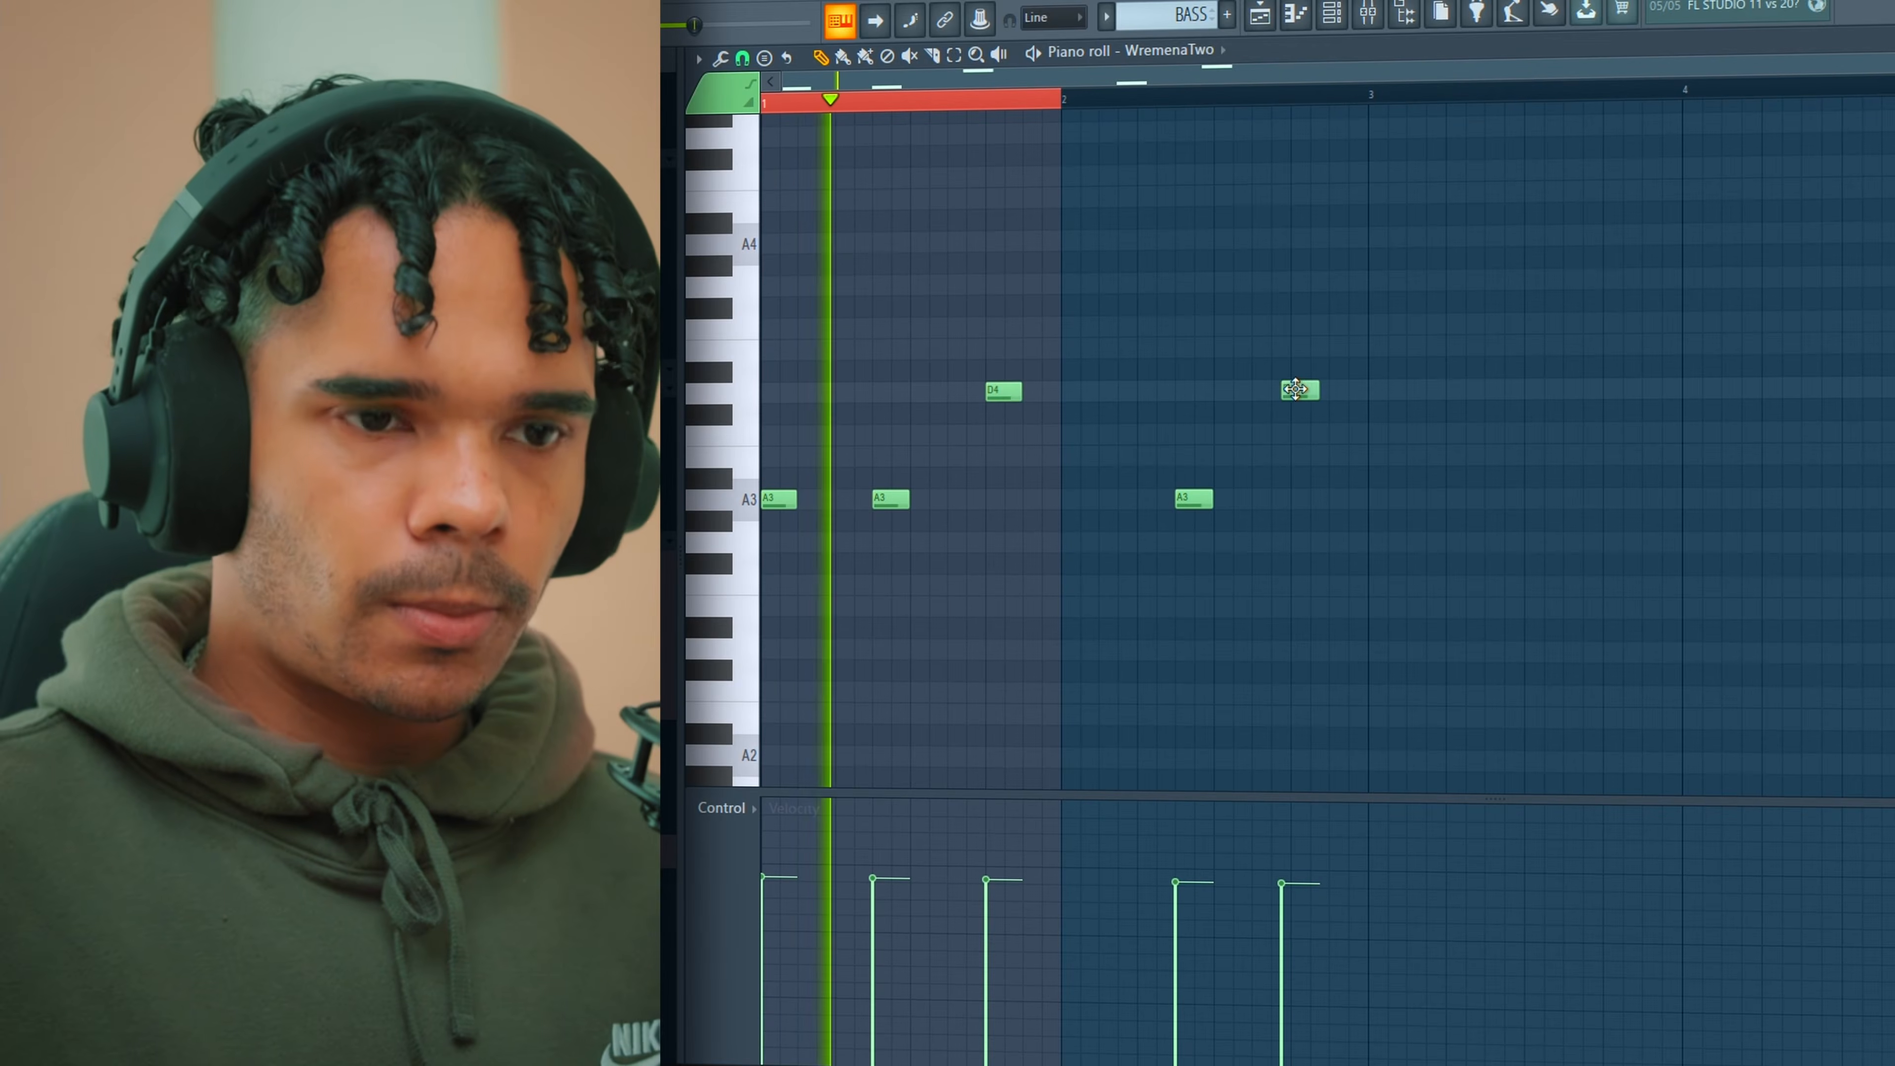
pyautogui.moveTo(1293, 389); pyautogui.dragTo(1303, 387)
pyautogui.rightClick(1073, 95)
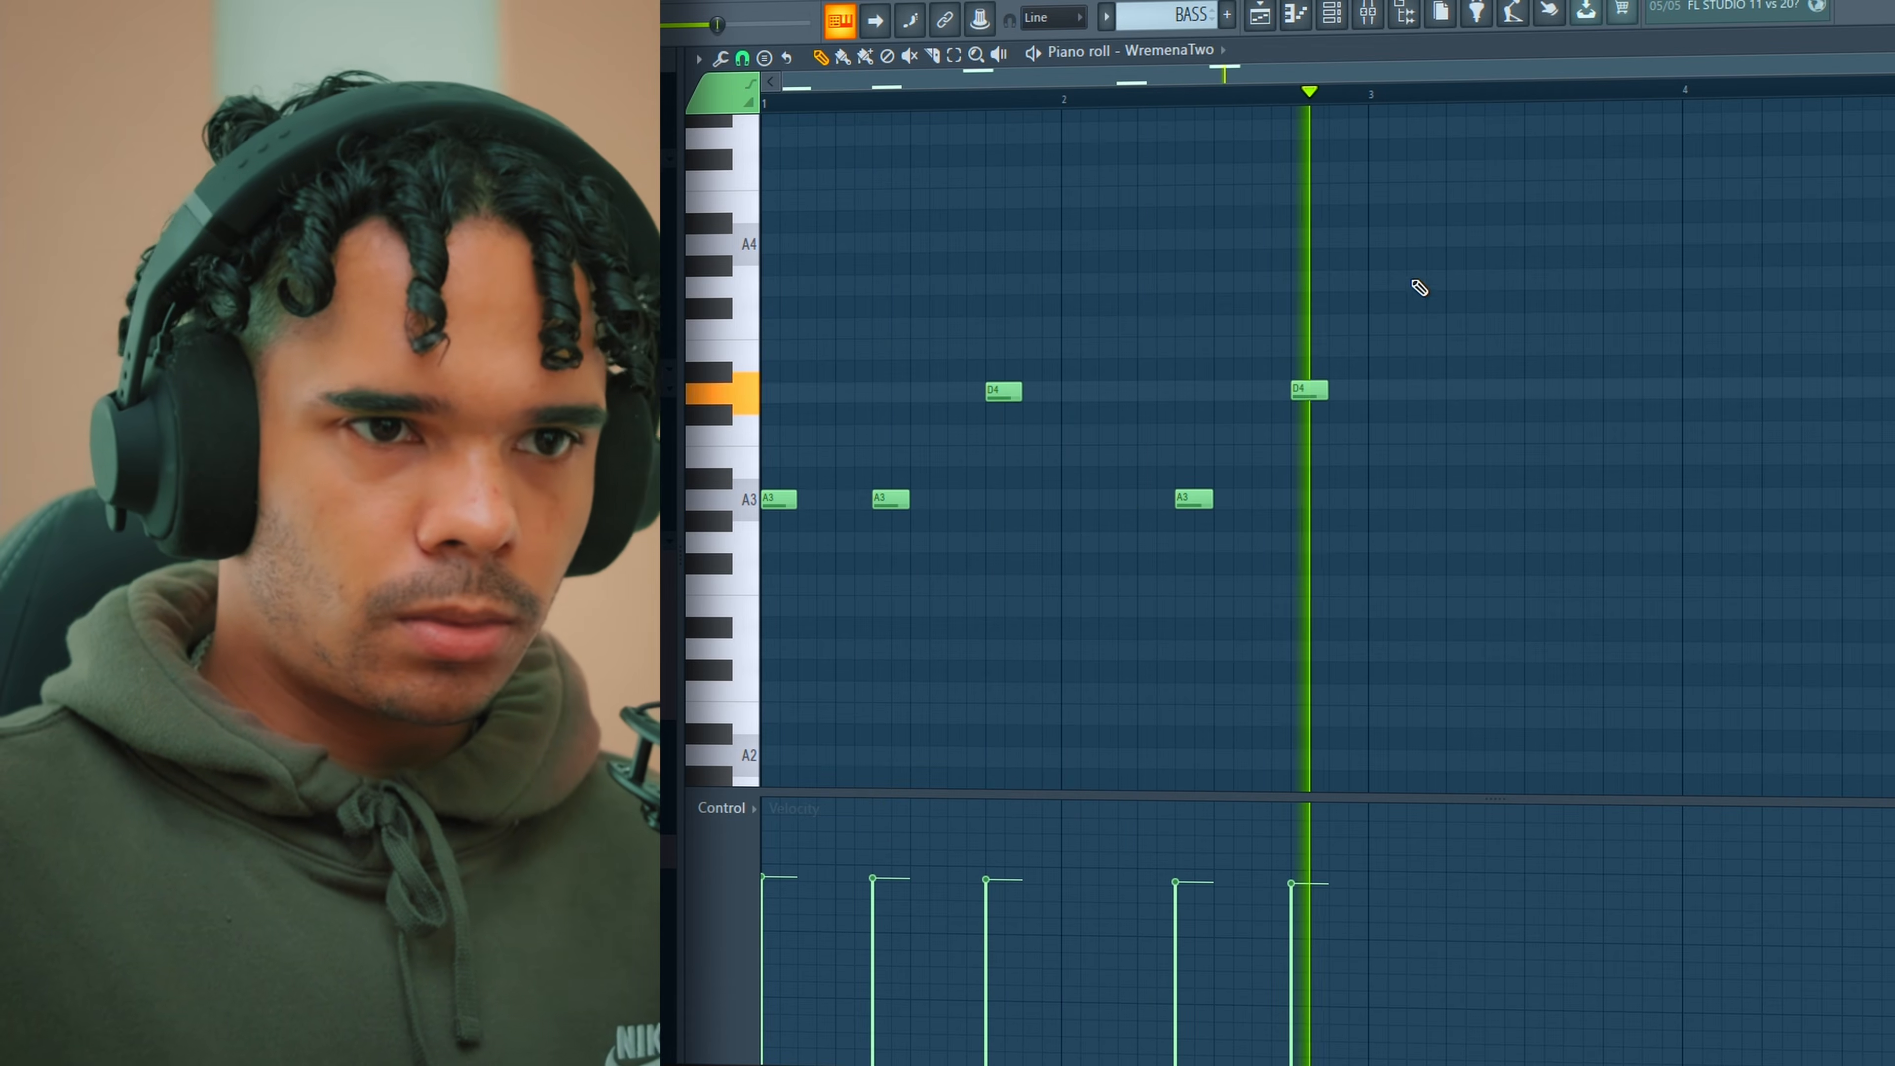
# - Repeat the bass phrase into bars 3 and 4 and reduce the velocity of the high C5 and D5 fill notes
pyautogui.hotkey('ctrl', 'a')
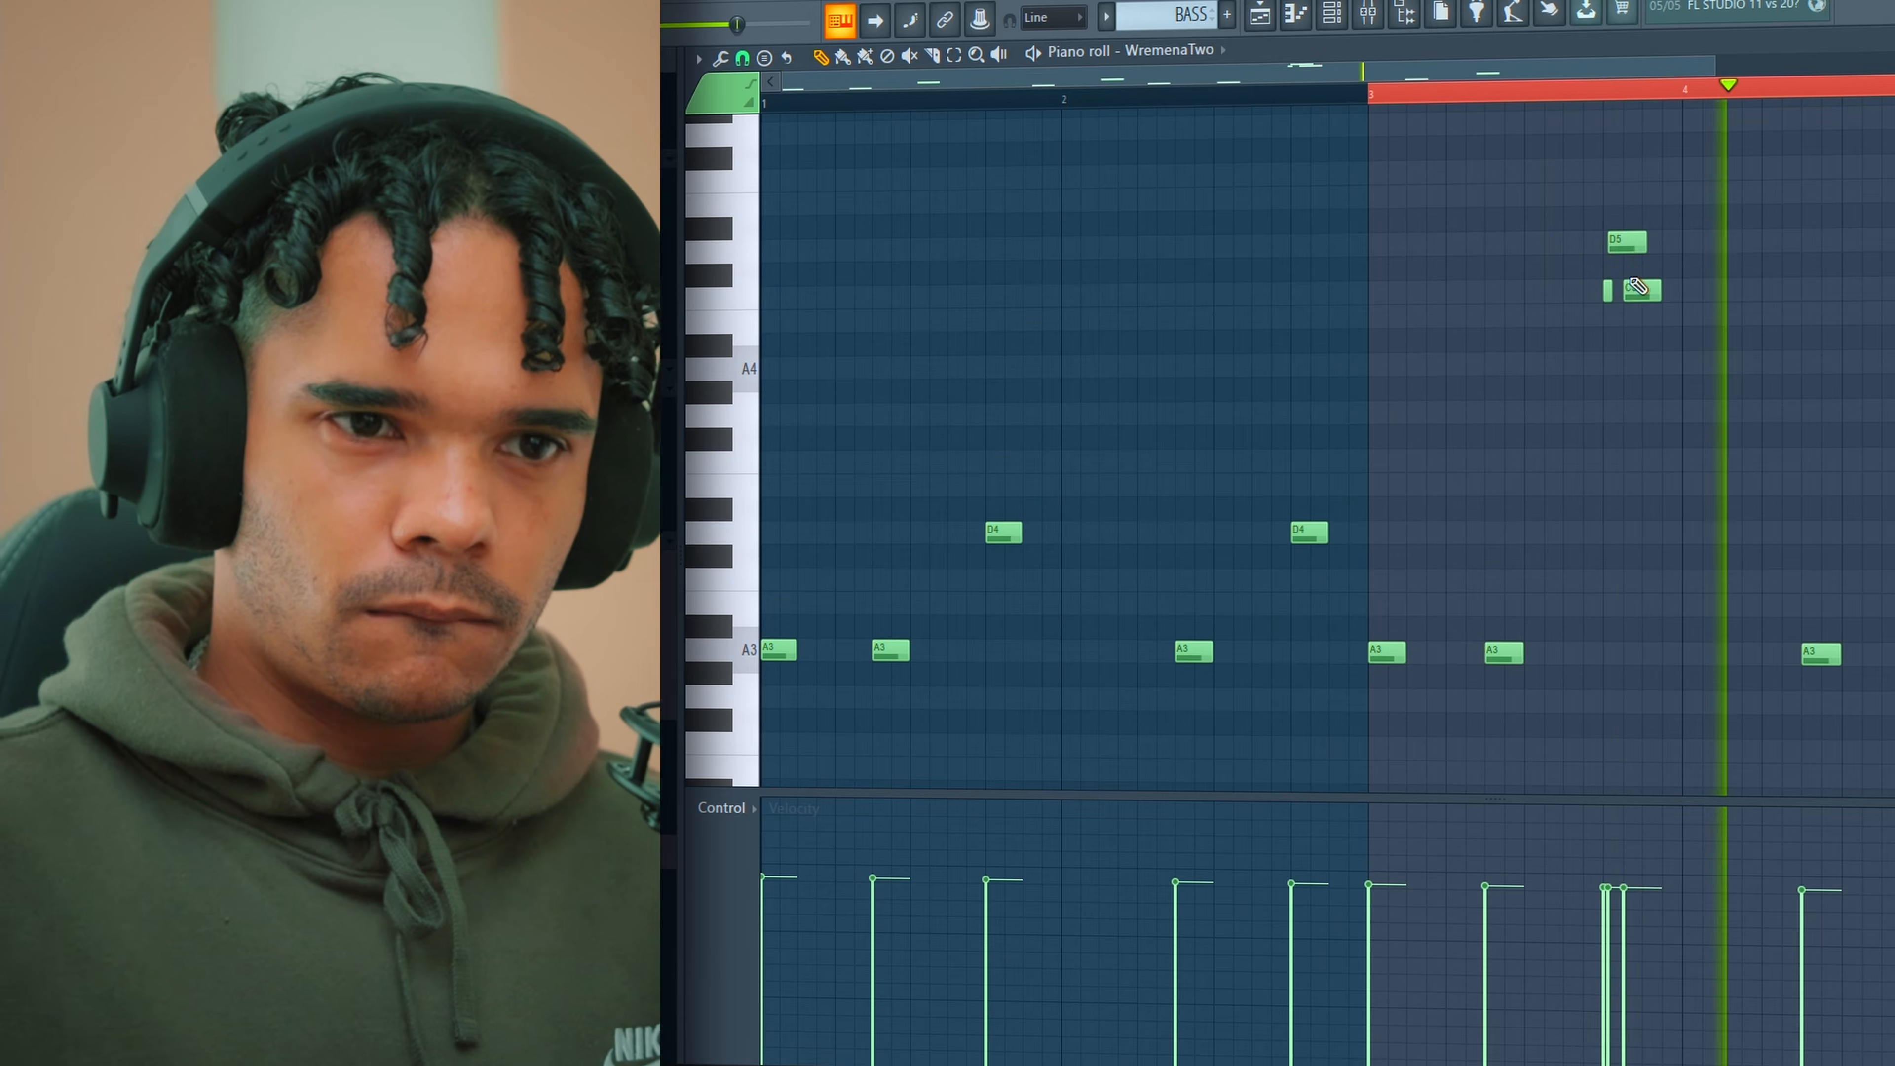
pyautogui.moveTo(1639, 296); pyautogui.dragTo(1705, 423)
pyautogui.scroll(-3, 1705, 423)
pyautogui.moveTo(1598, 237); pyautogui.dragTo(1676, 360)
pyautogui.scroll(-4, 1676, 360)
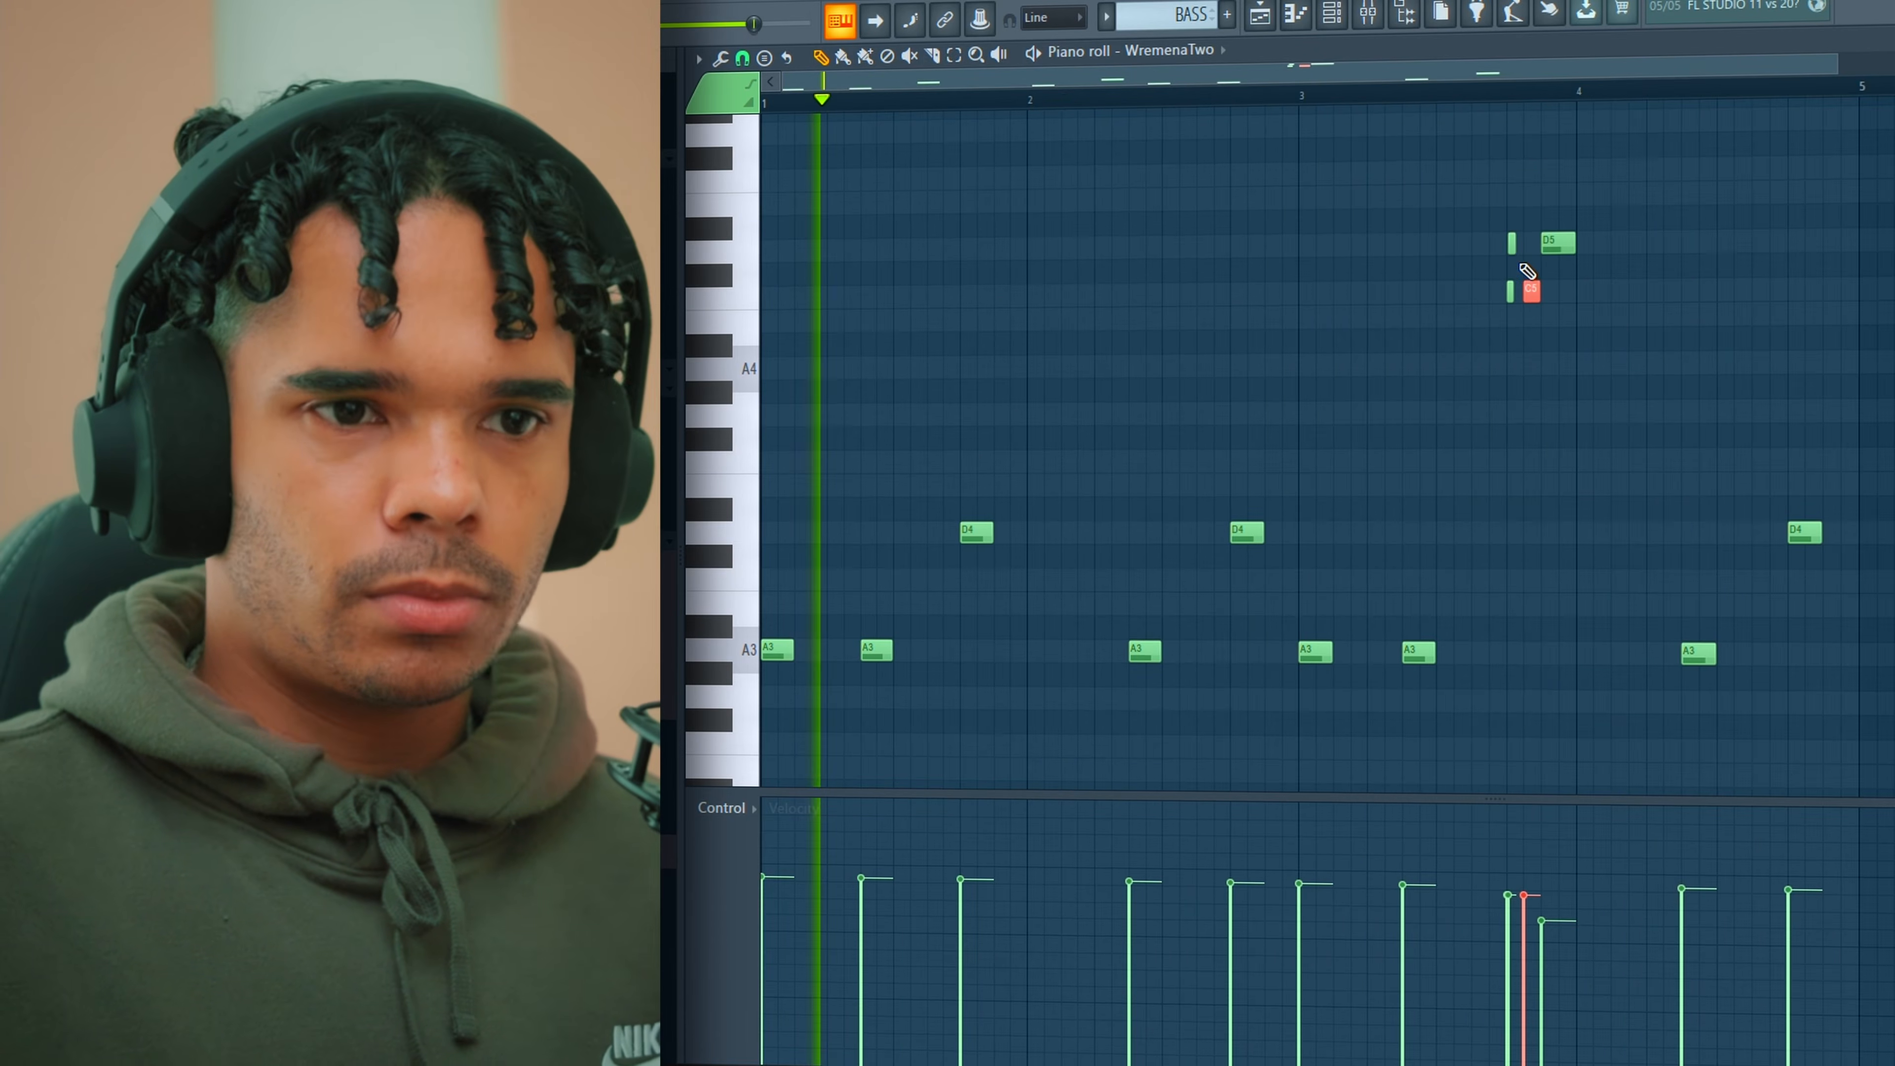
# - Reduce the velocity of the short C5 note that starts the fill in bar 3
pyautogui.moveTo(1497, 271); pyautogui.dragTo(1519, 306)
pyautogui.scroll(-1, 1525, 328)
pyautogui.scroll(-5, 1524, 324)
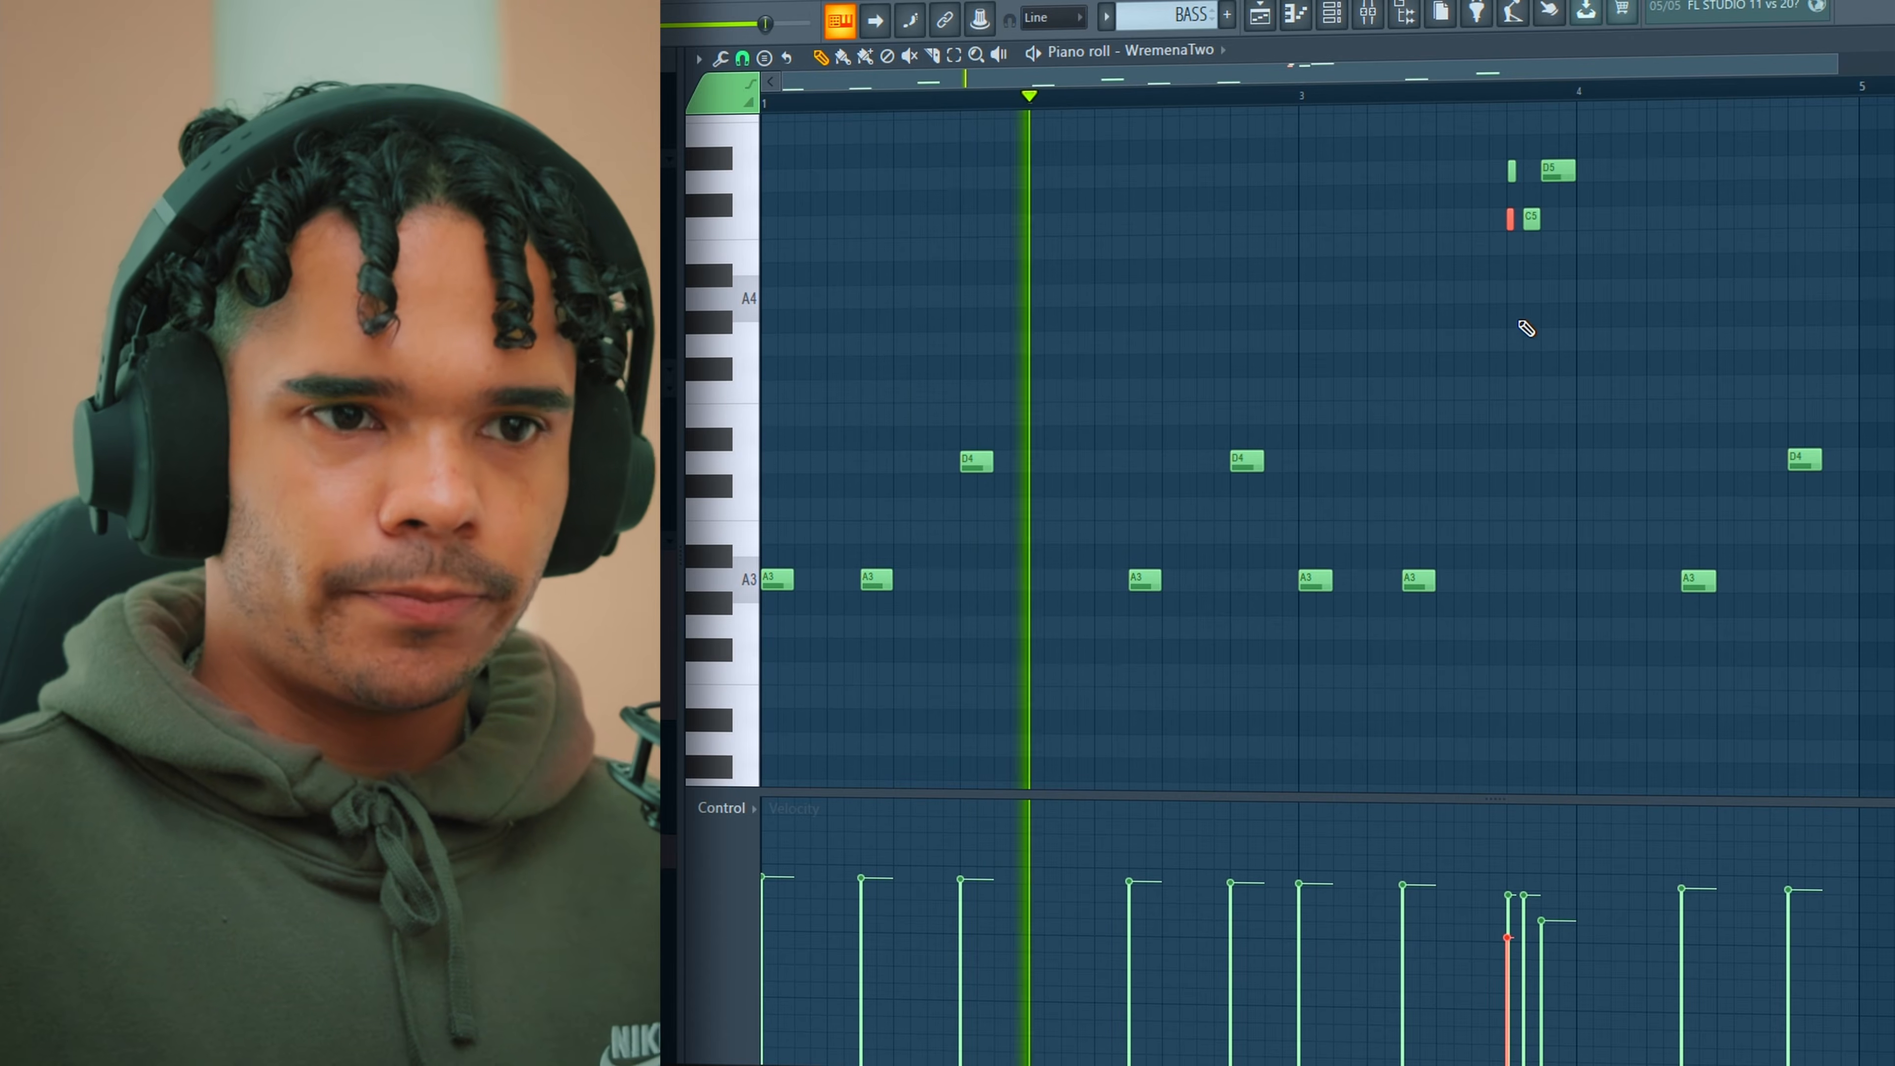
pyautogui.scroll(-1, 1637, 370)
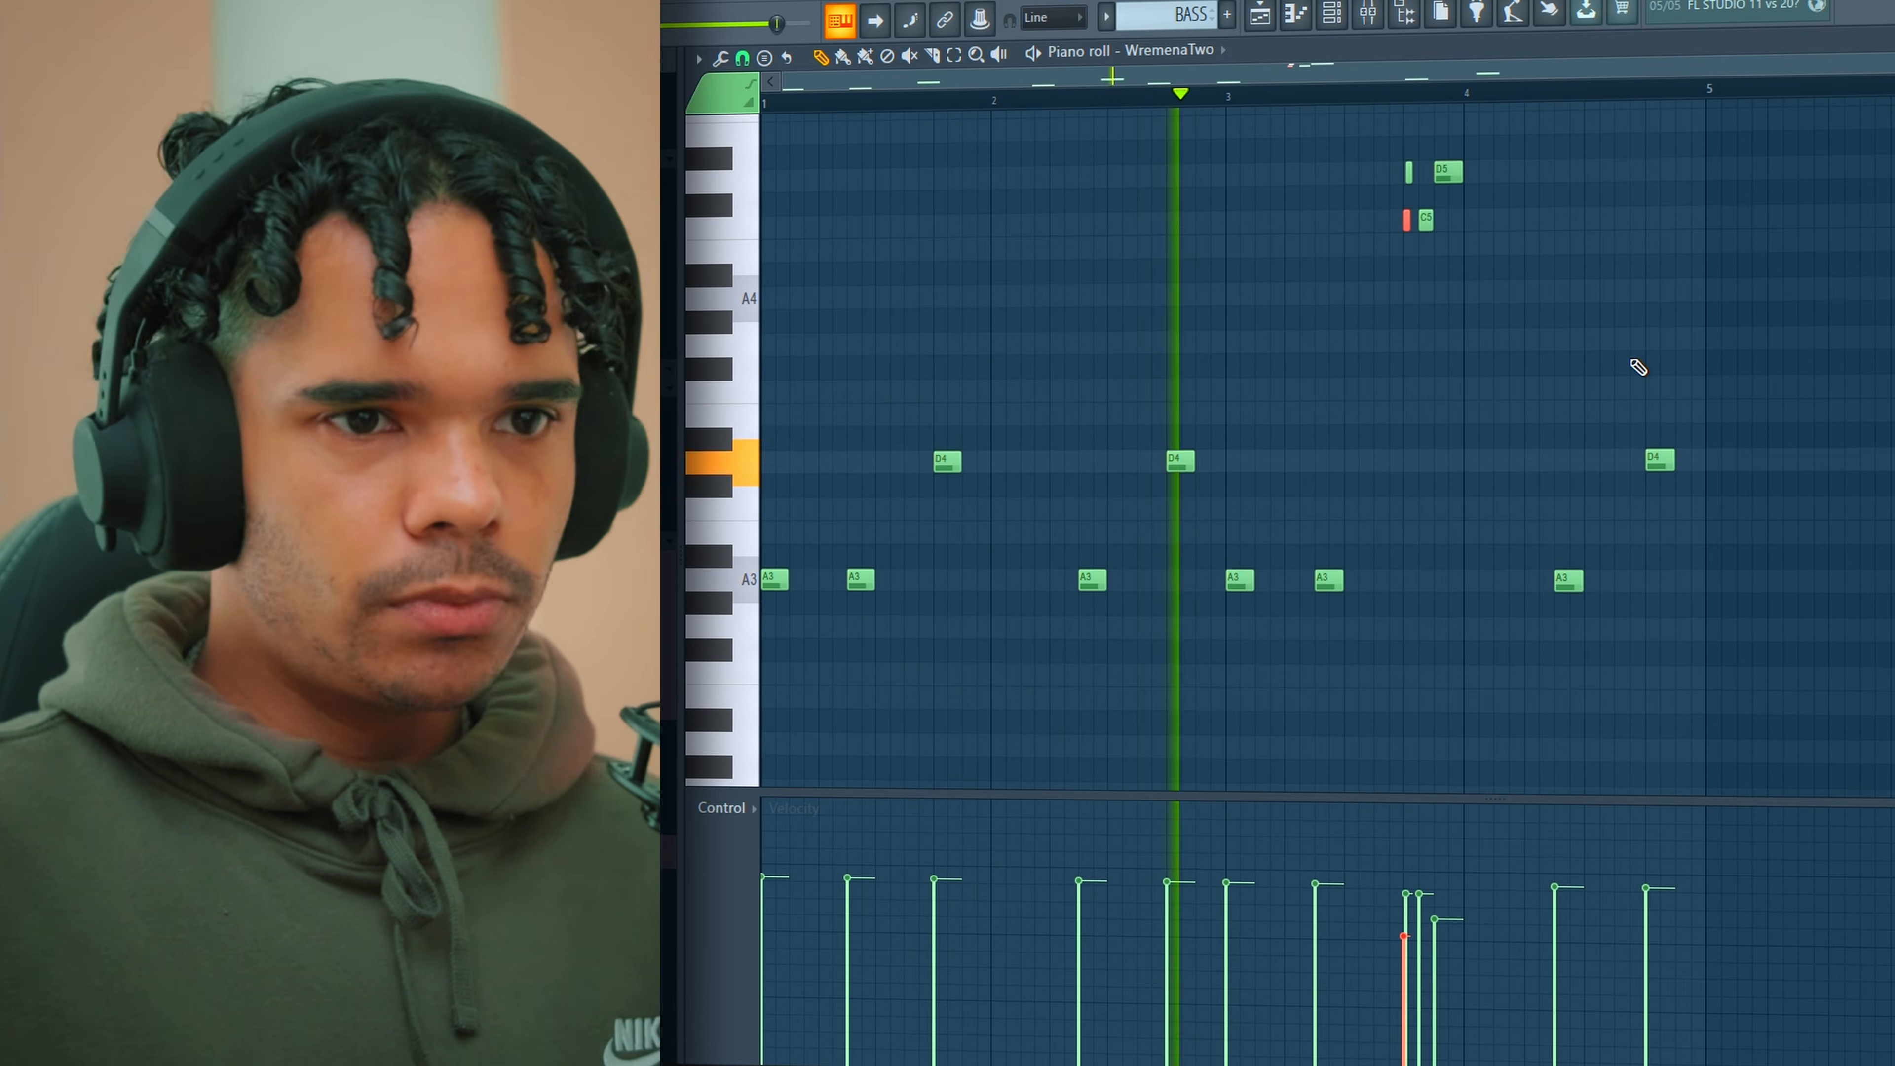
pyautogui.scroll(1, 1639, 368)
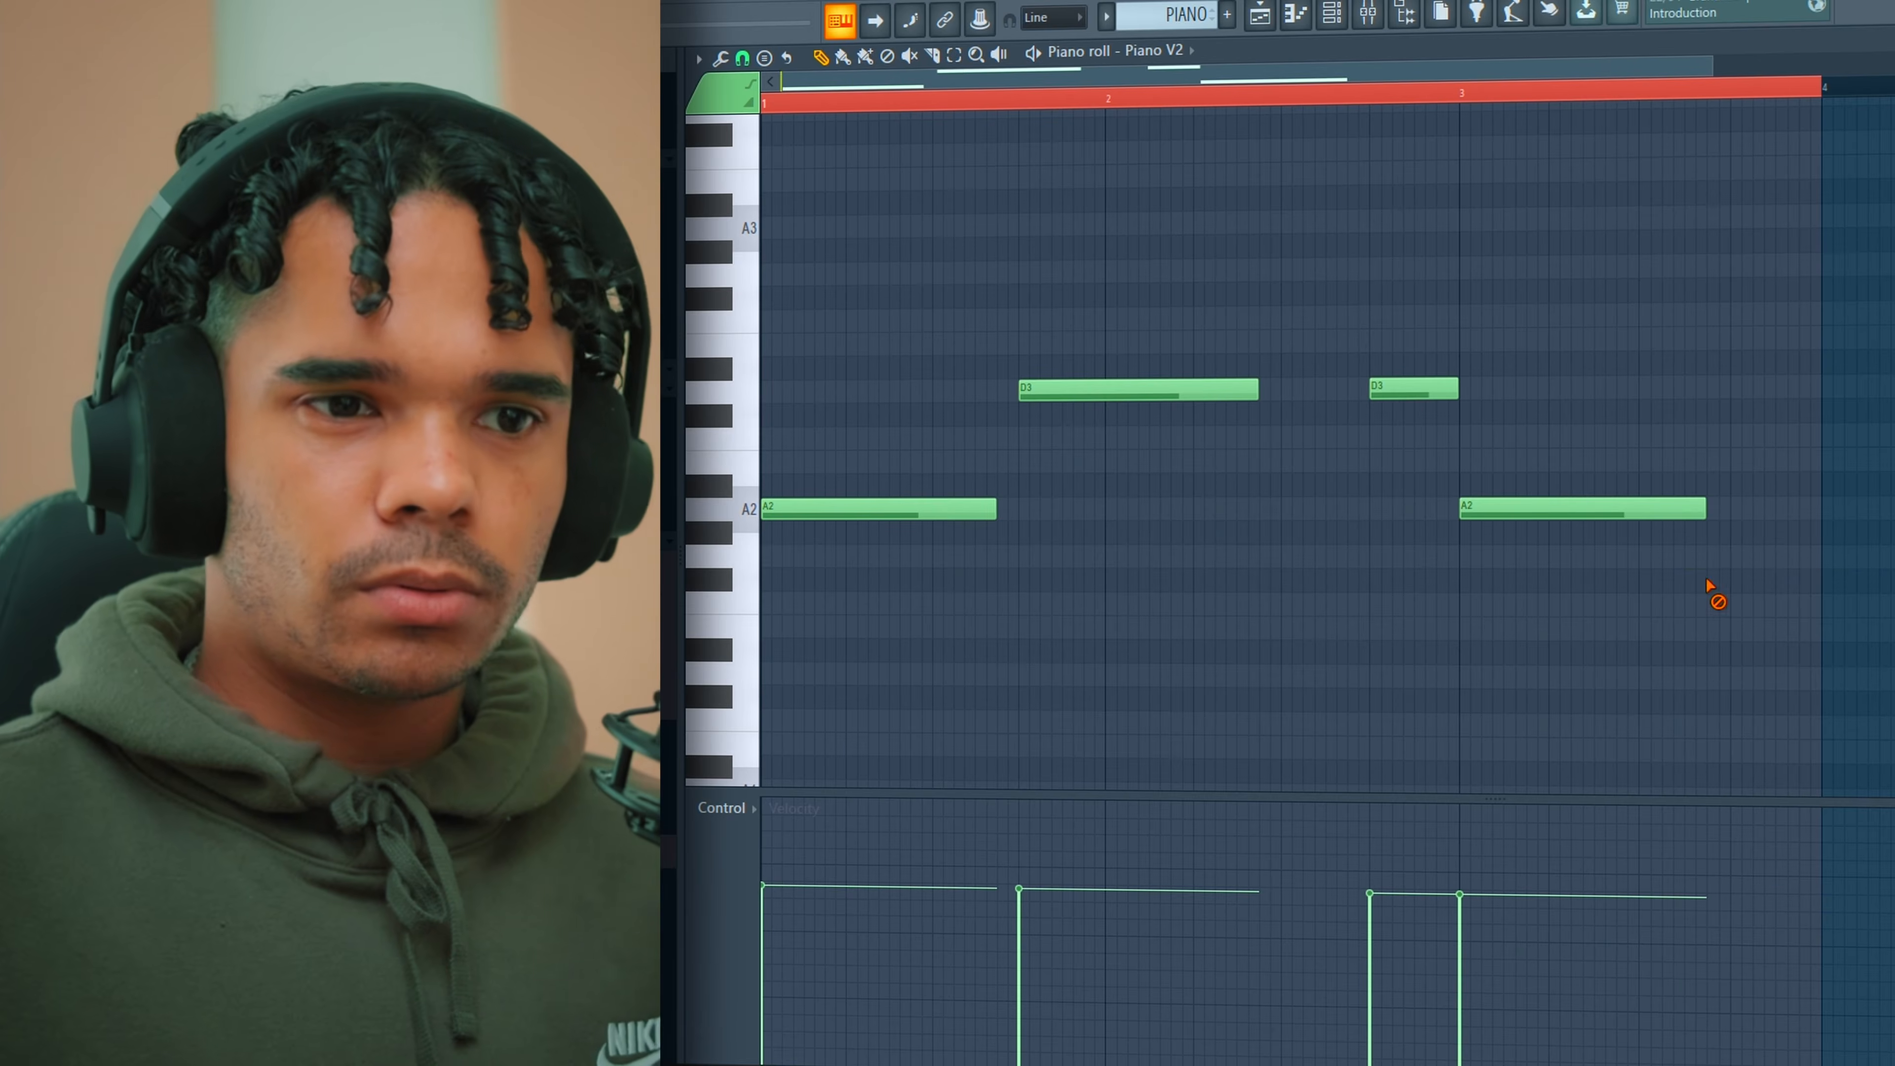
# - Delete the A2 note in bar 3 of the Piano V2 part and repeat the two-bar low phrase through bar 4
pyautogui.press('space')
pyautogui.rightClick(1595, 508)
pyautogui.moveTo(1583, 567); pyautogui.dragTo(763, 306)
pyautogui.click(875, 536)
pyautogui.rightClick(893, 535)
pyautogui.moveTo(1515, 257)
pyautogui.mouseDown()
pyautogui.moveTo(947, 534)
pyautogui.moveTo(1608, 466)
pyautogui.moveTo(1584, 507)
pyautogui.mouseUp()
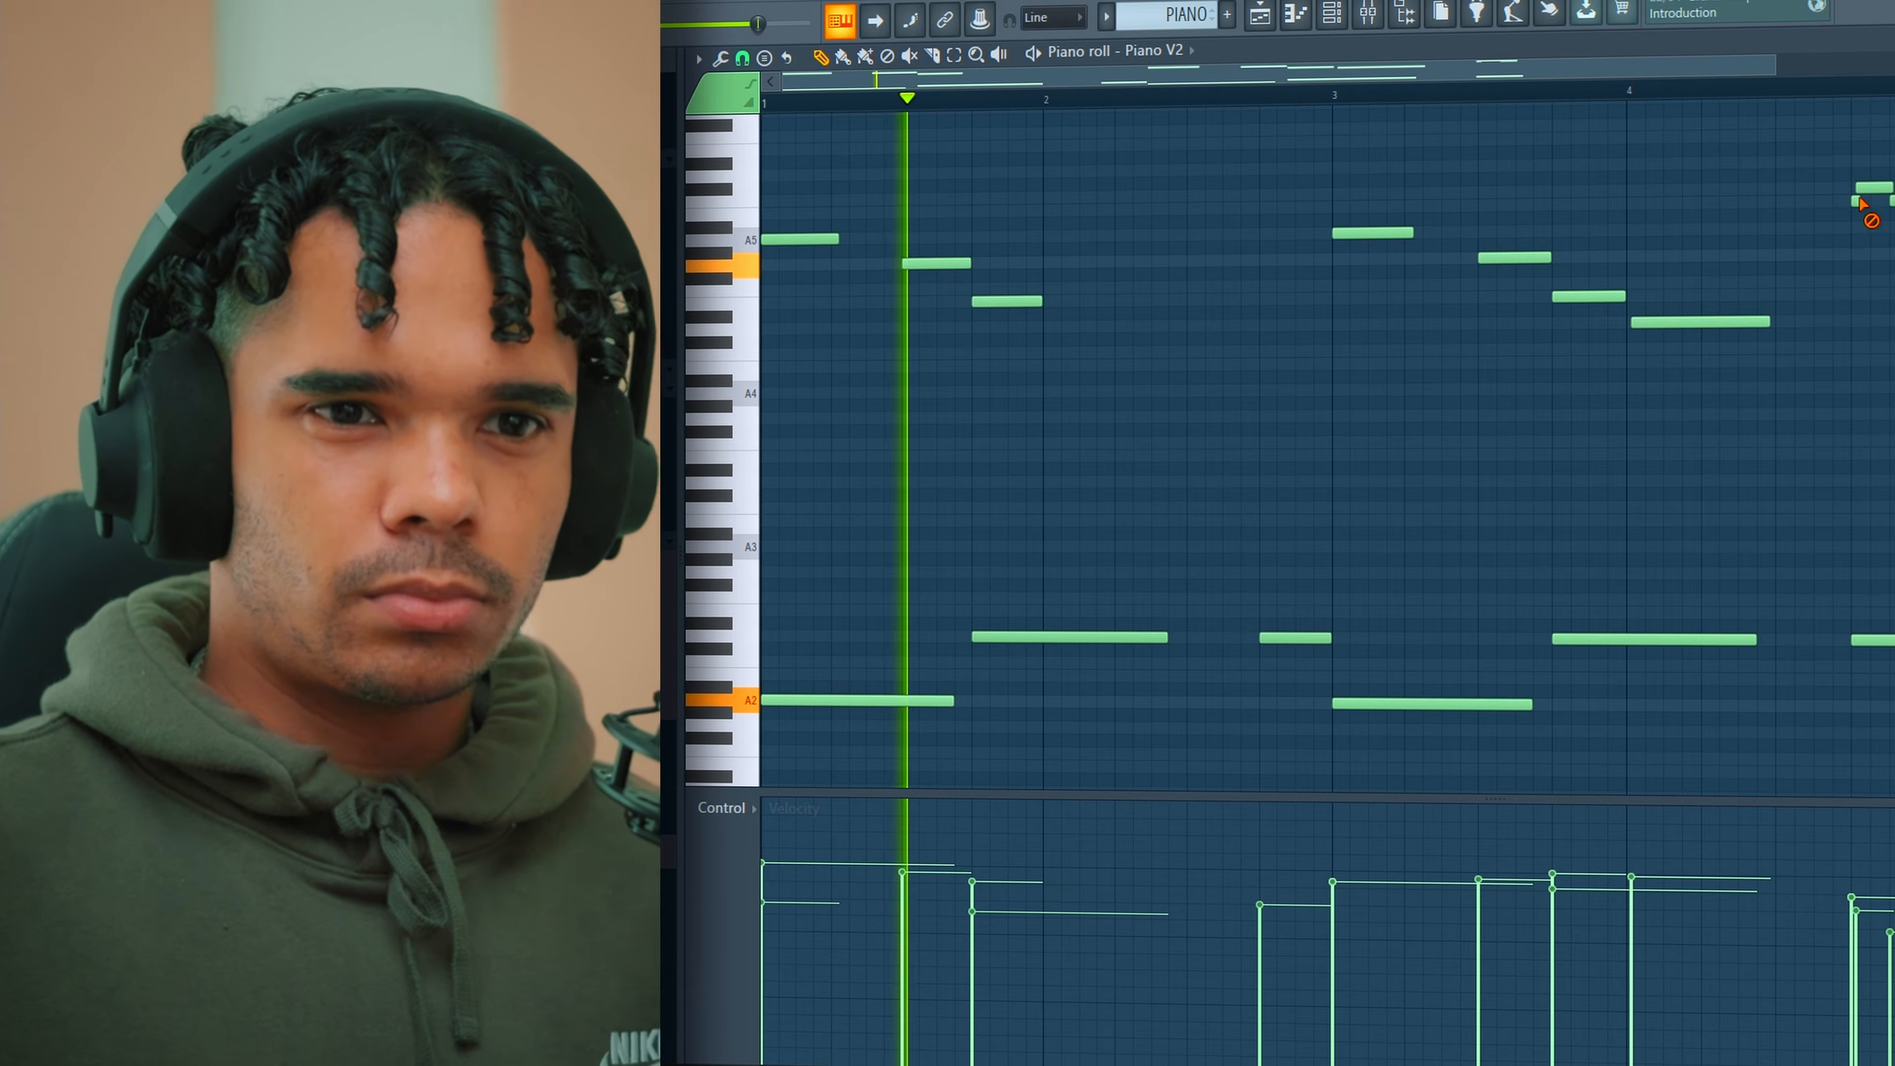
# - Remove the extra high notes late in bar 4 of the piano melody and bring up the playlist
pyautogui.rightClick(1859, 198)
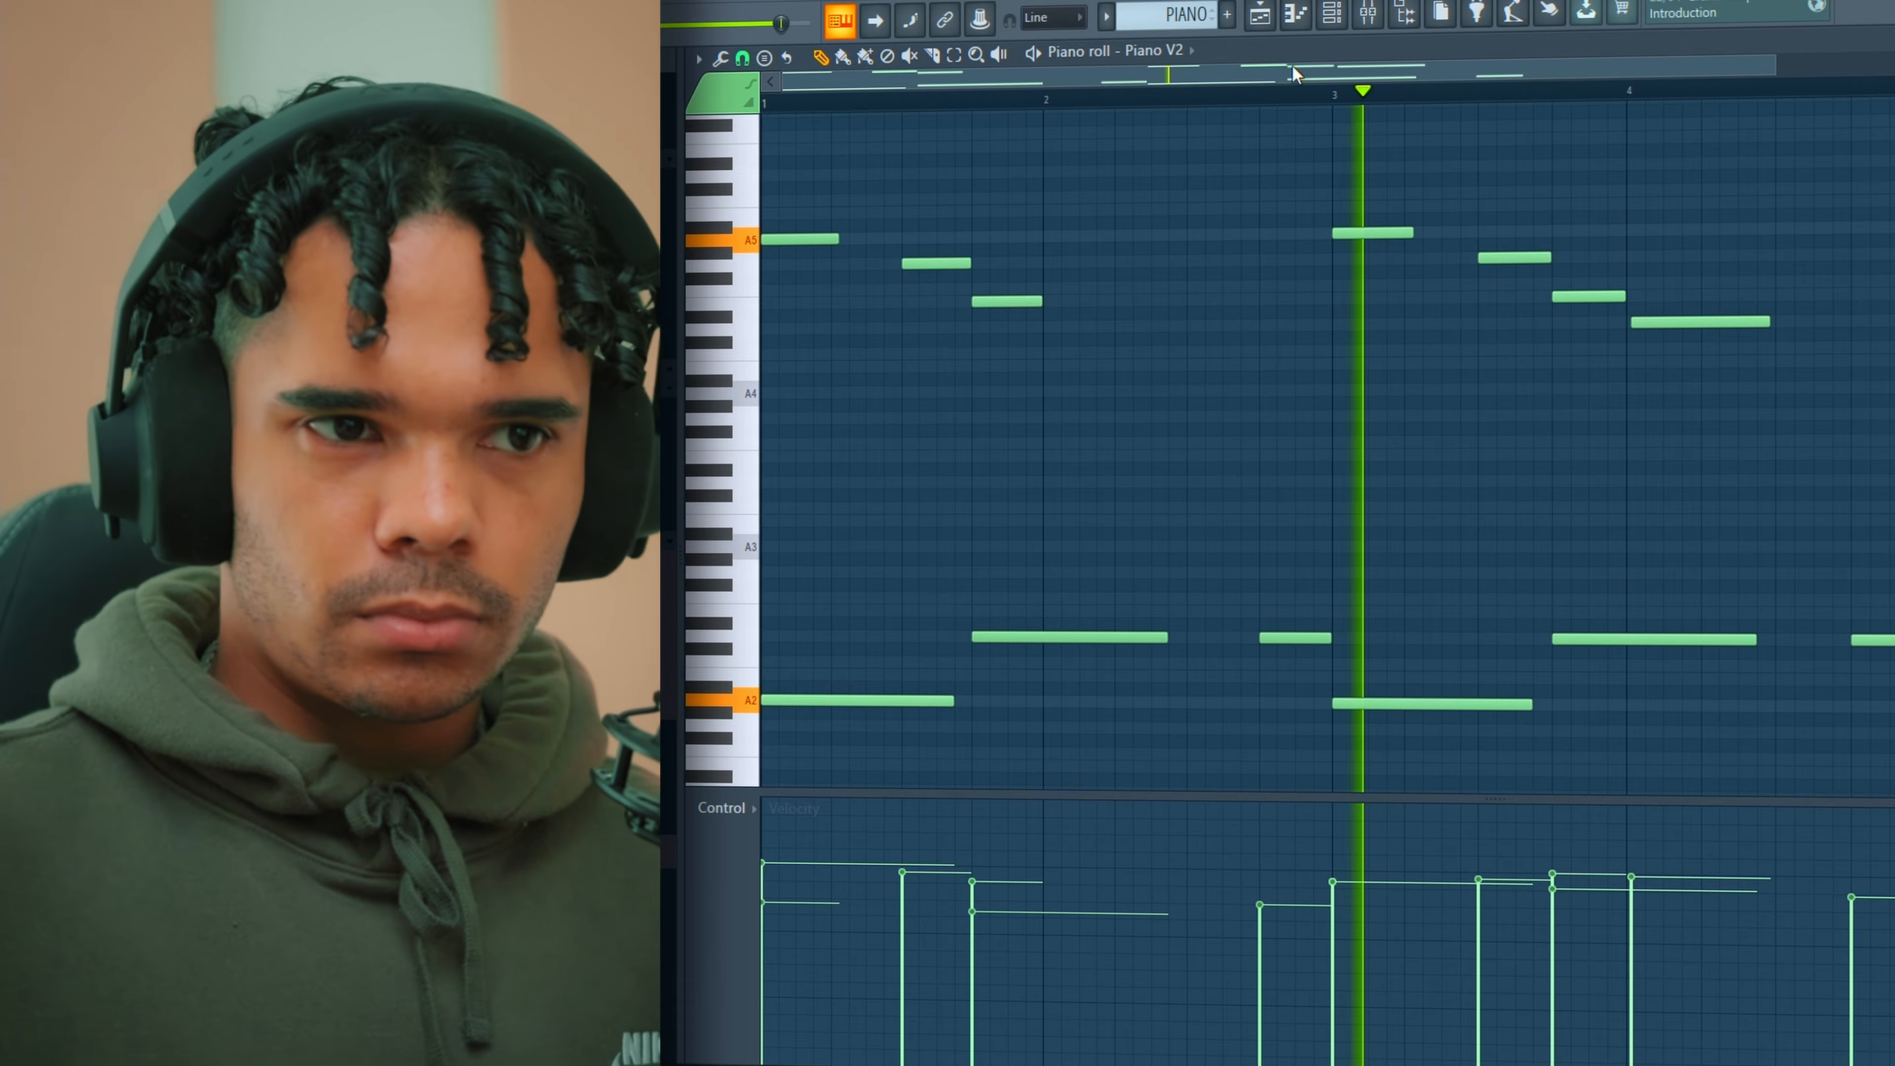
pyautogui.scroll(-2, 1757, 314)
pyautogui.press('F5')
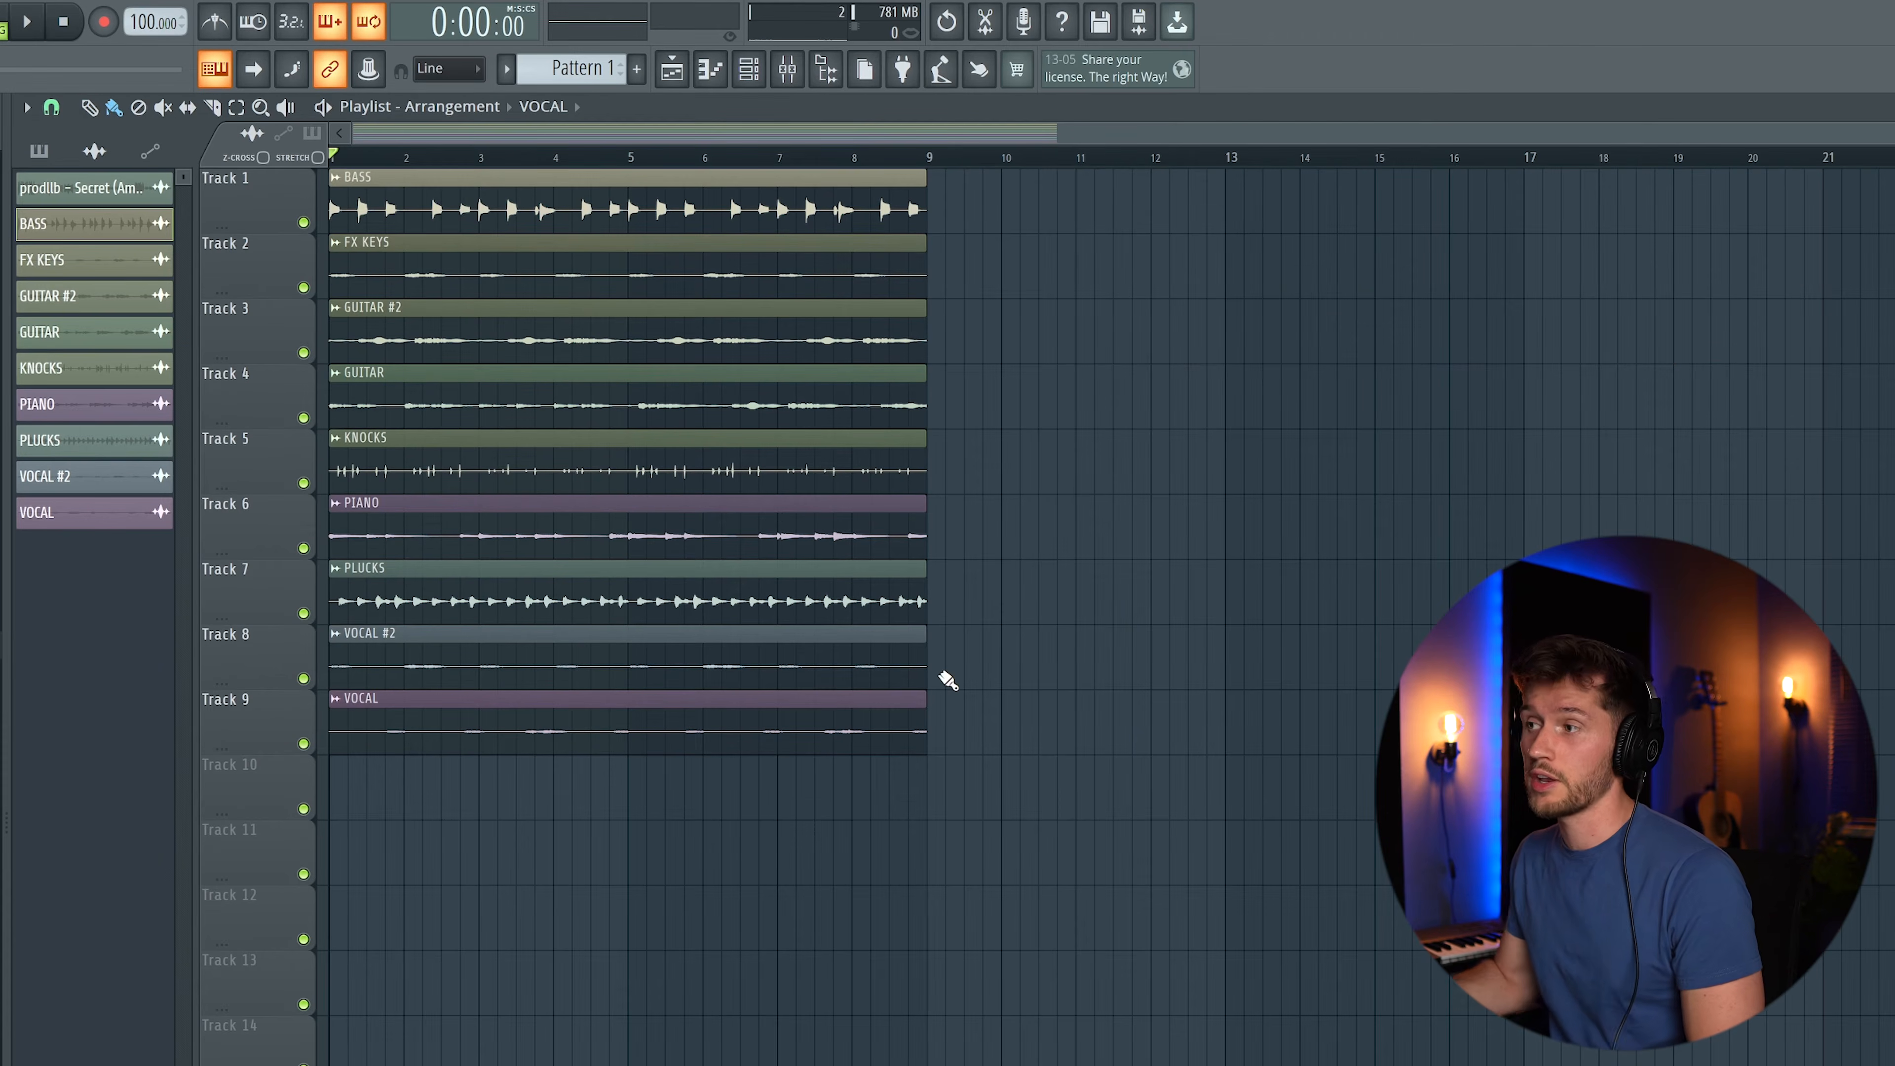
# - Play back the arrangement and load KICK_LEVEL [E] from the Afrobeats kit's Kicks folder into the sampler channel
pyautogui.press('space')
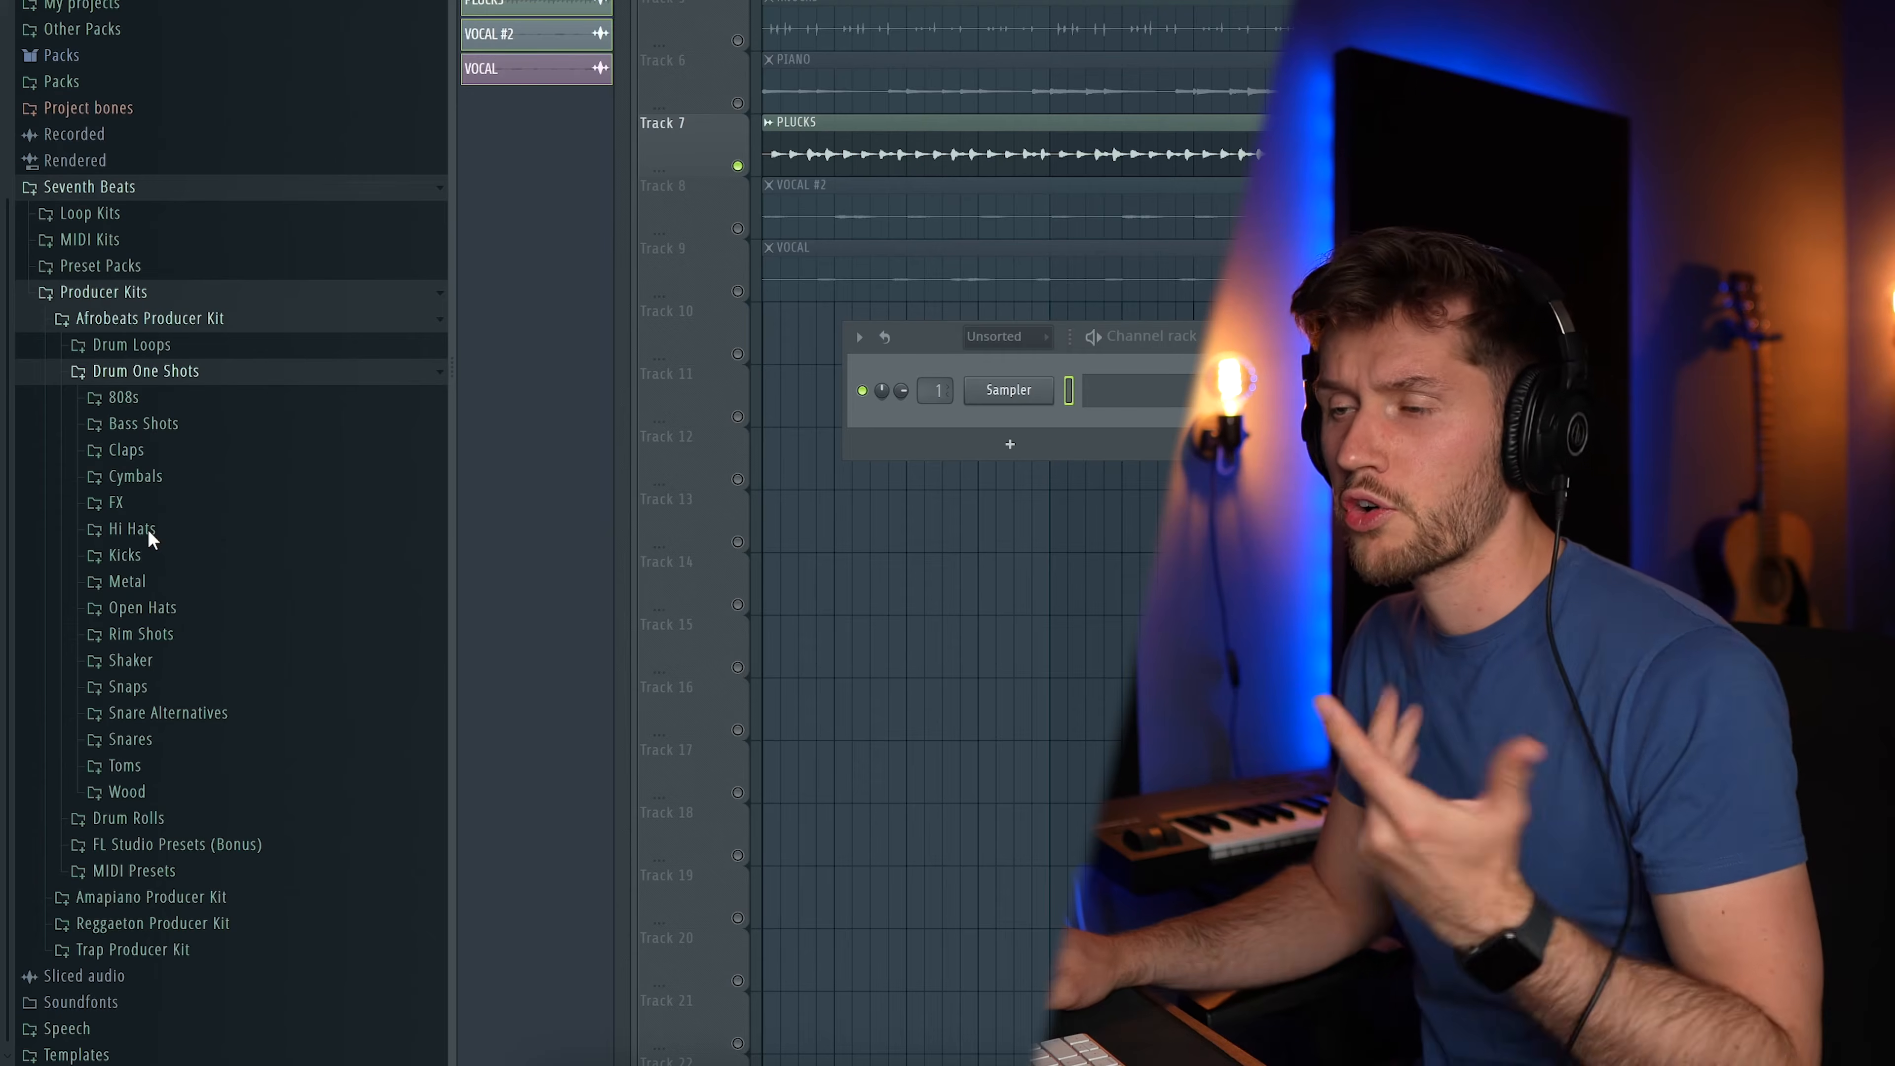
pyautogui.click(135, 558)
pyautogui.scroll(1, 172, 635)
pyautogui.click(195, 688)
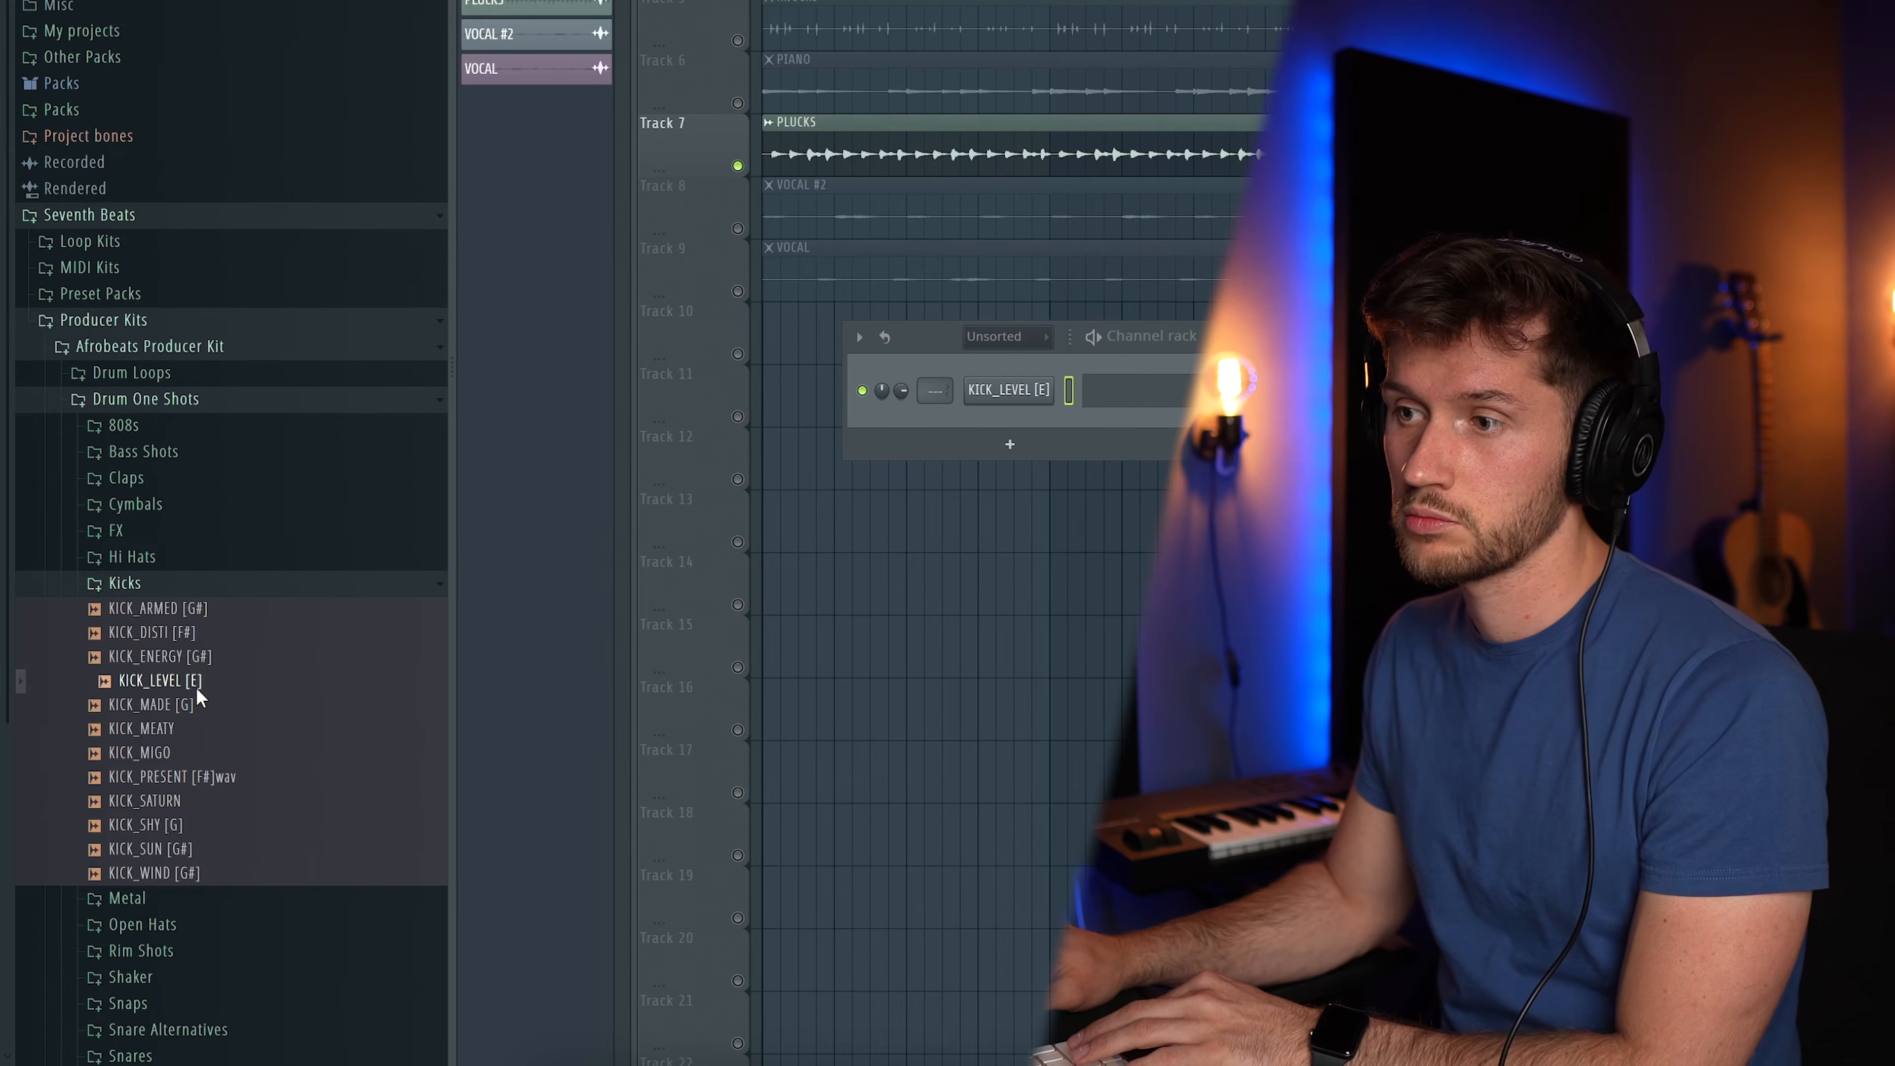
# - Open the Afrobeats kit's Rim Shots folder and audition RIMSHOT_ESCO
pyautogui.click(134, 575)
pyautogui.click(138, 661)
pyautogui.scroll(-11, 197, 448)
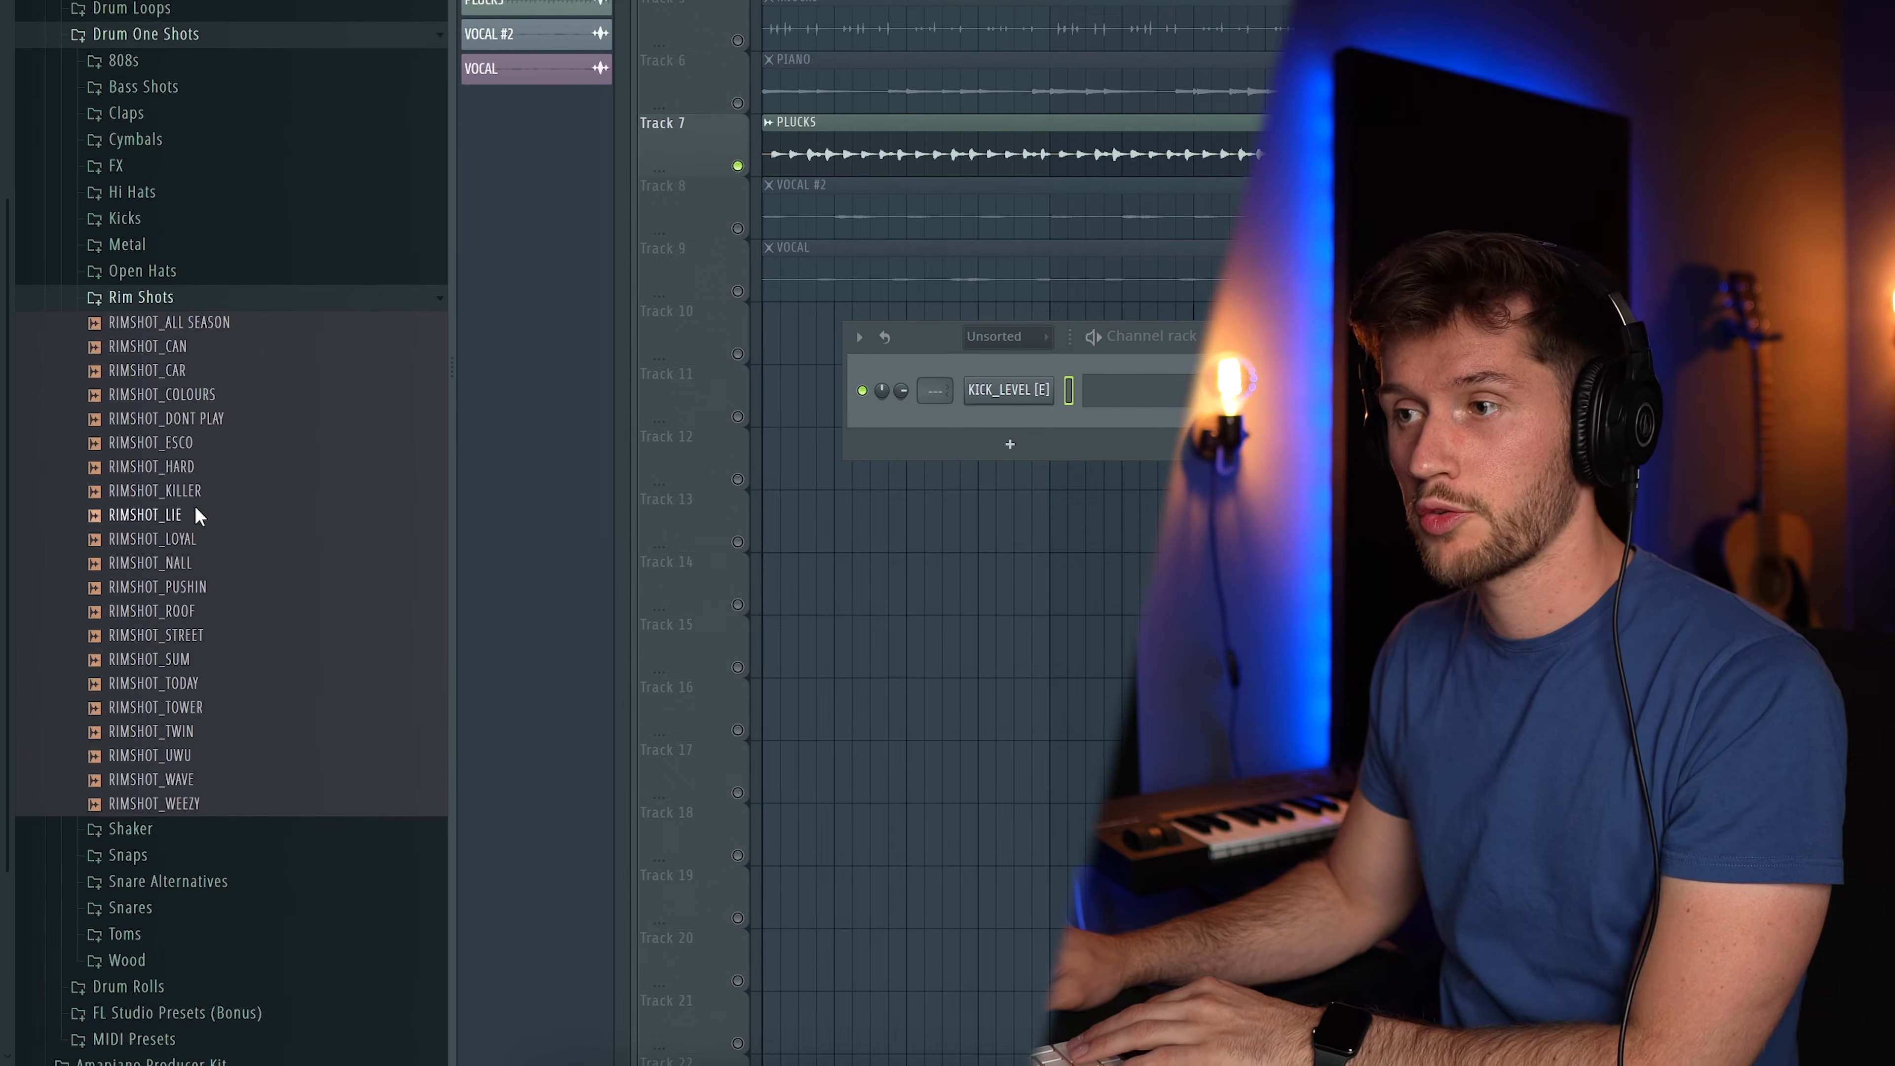
pyautogui.click(204, 443)
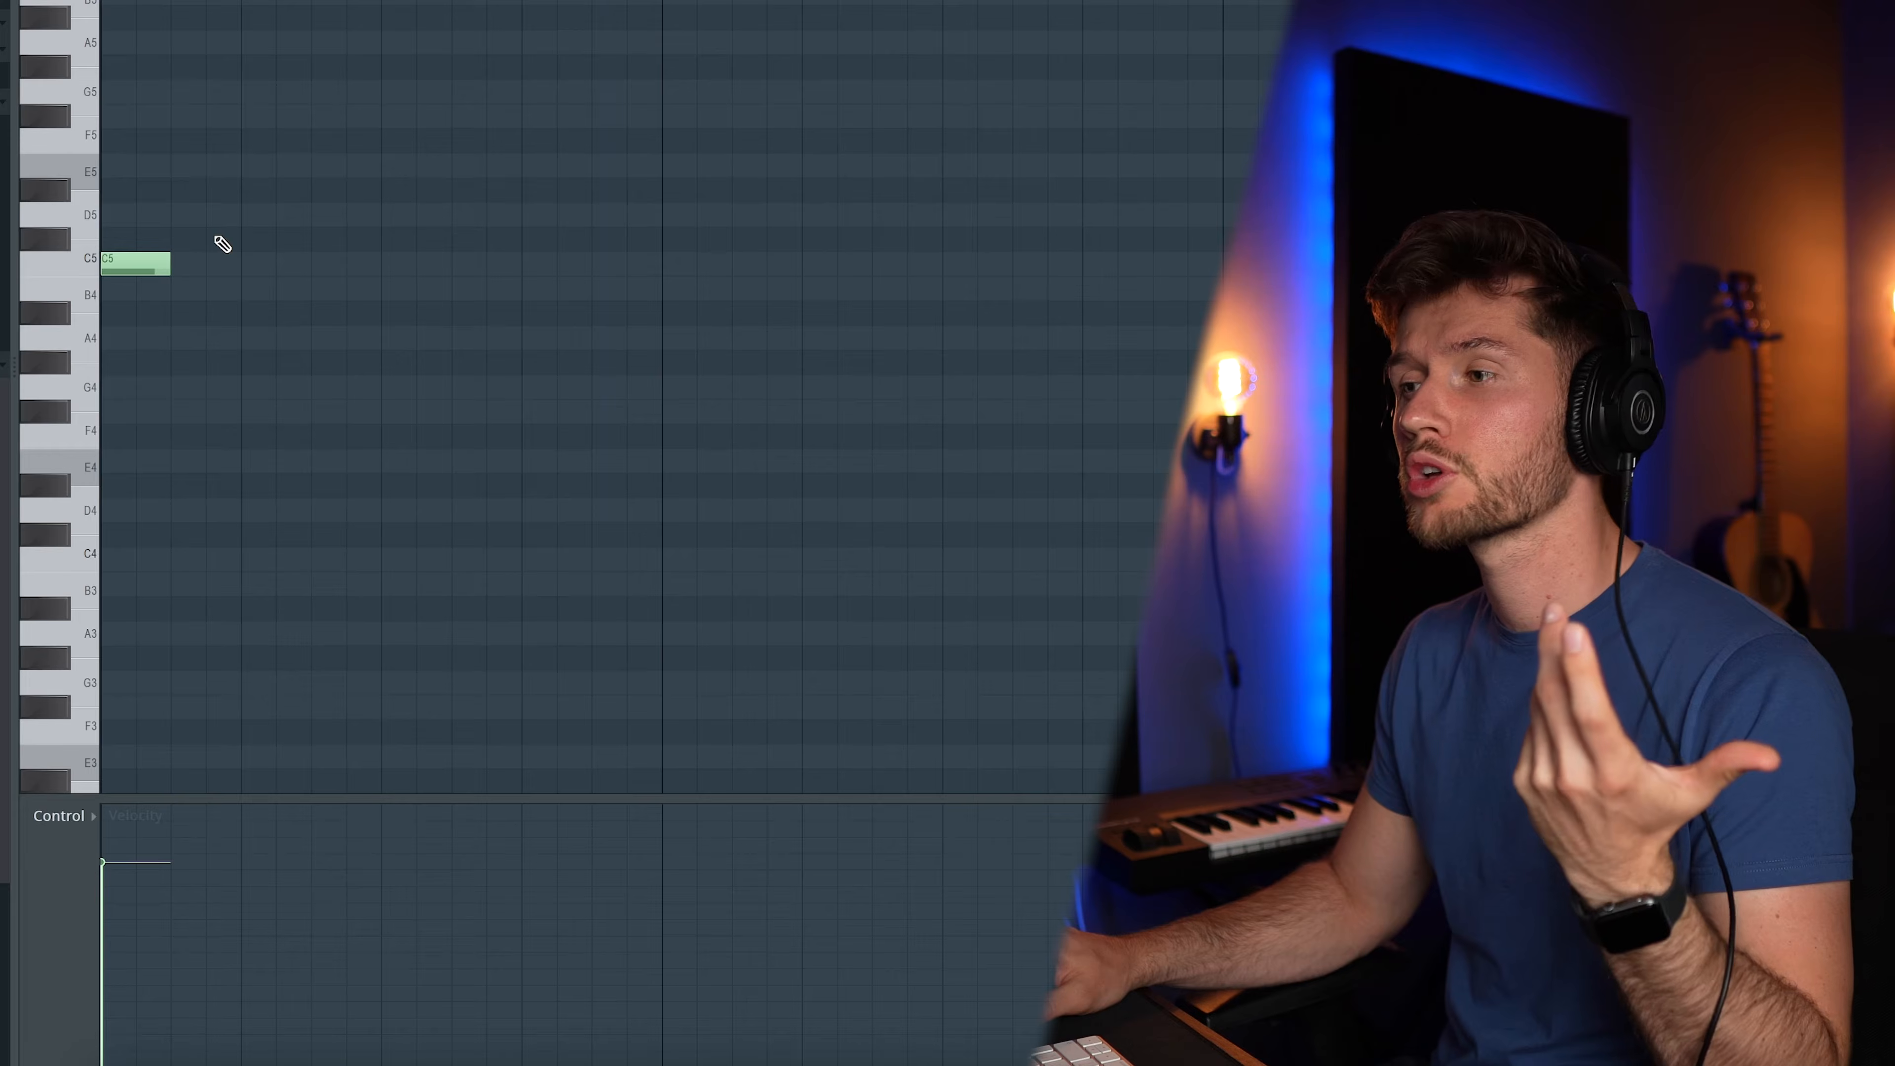
# - Place the remaining C5 hits of the drum rhythm in bar 1 and select all the notes
pyautogui.click(216, 263)
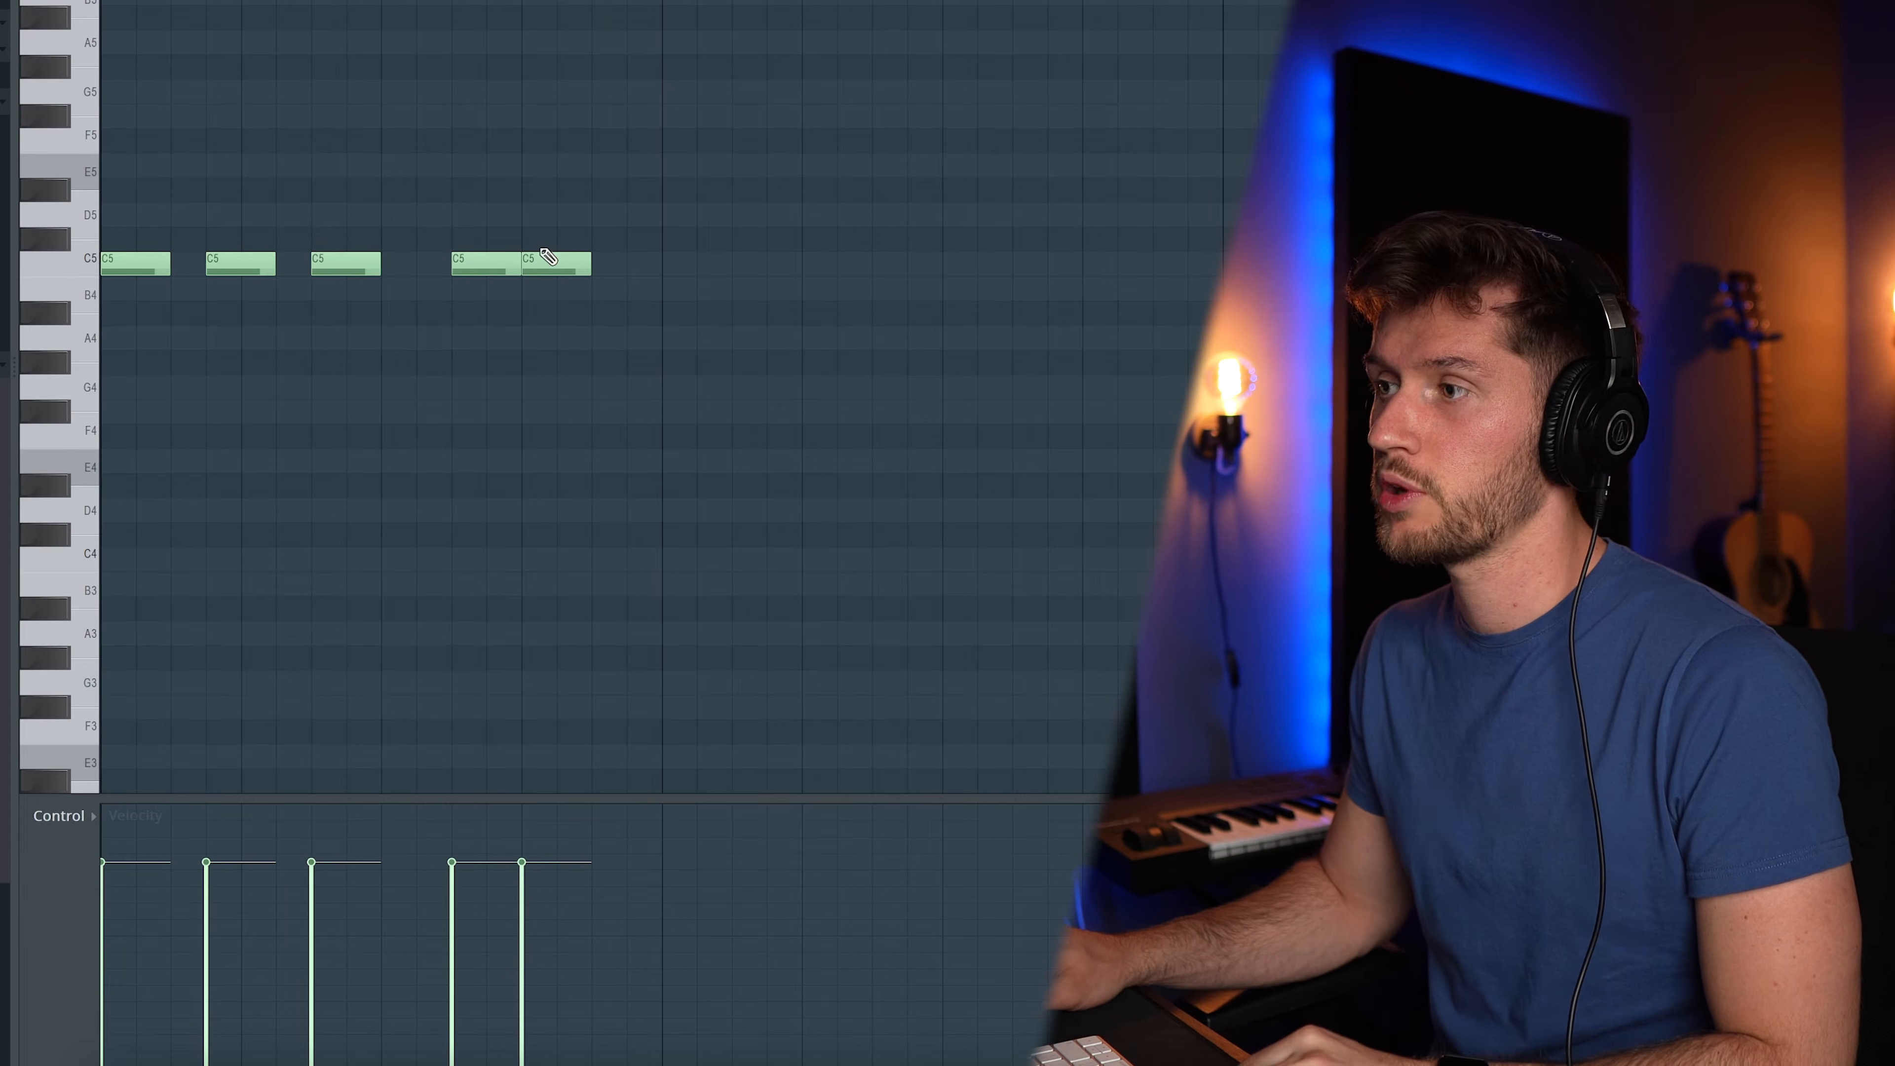
pyautogui.hotkey('ctrl', 'a')
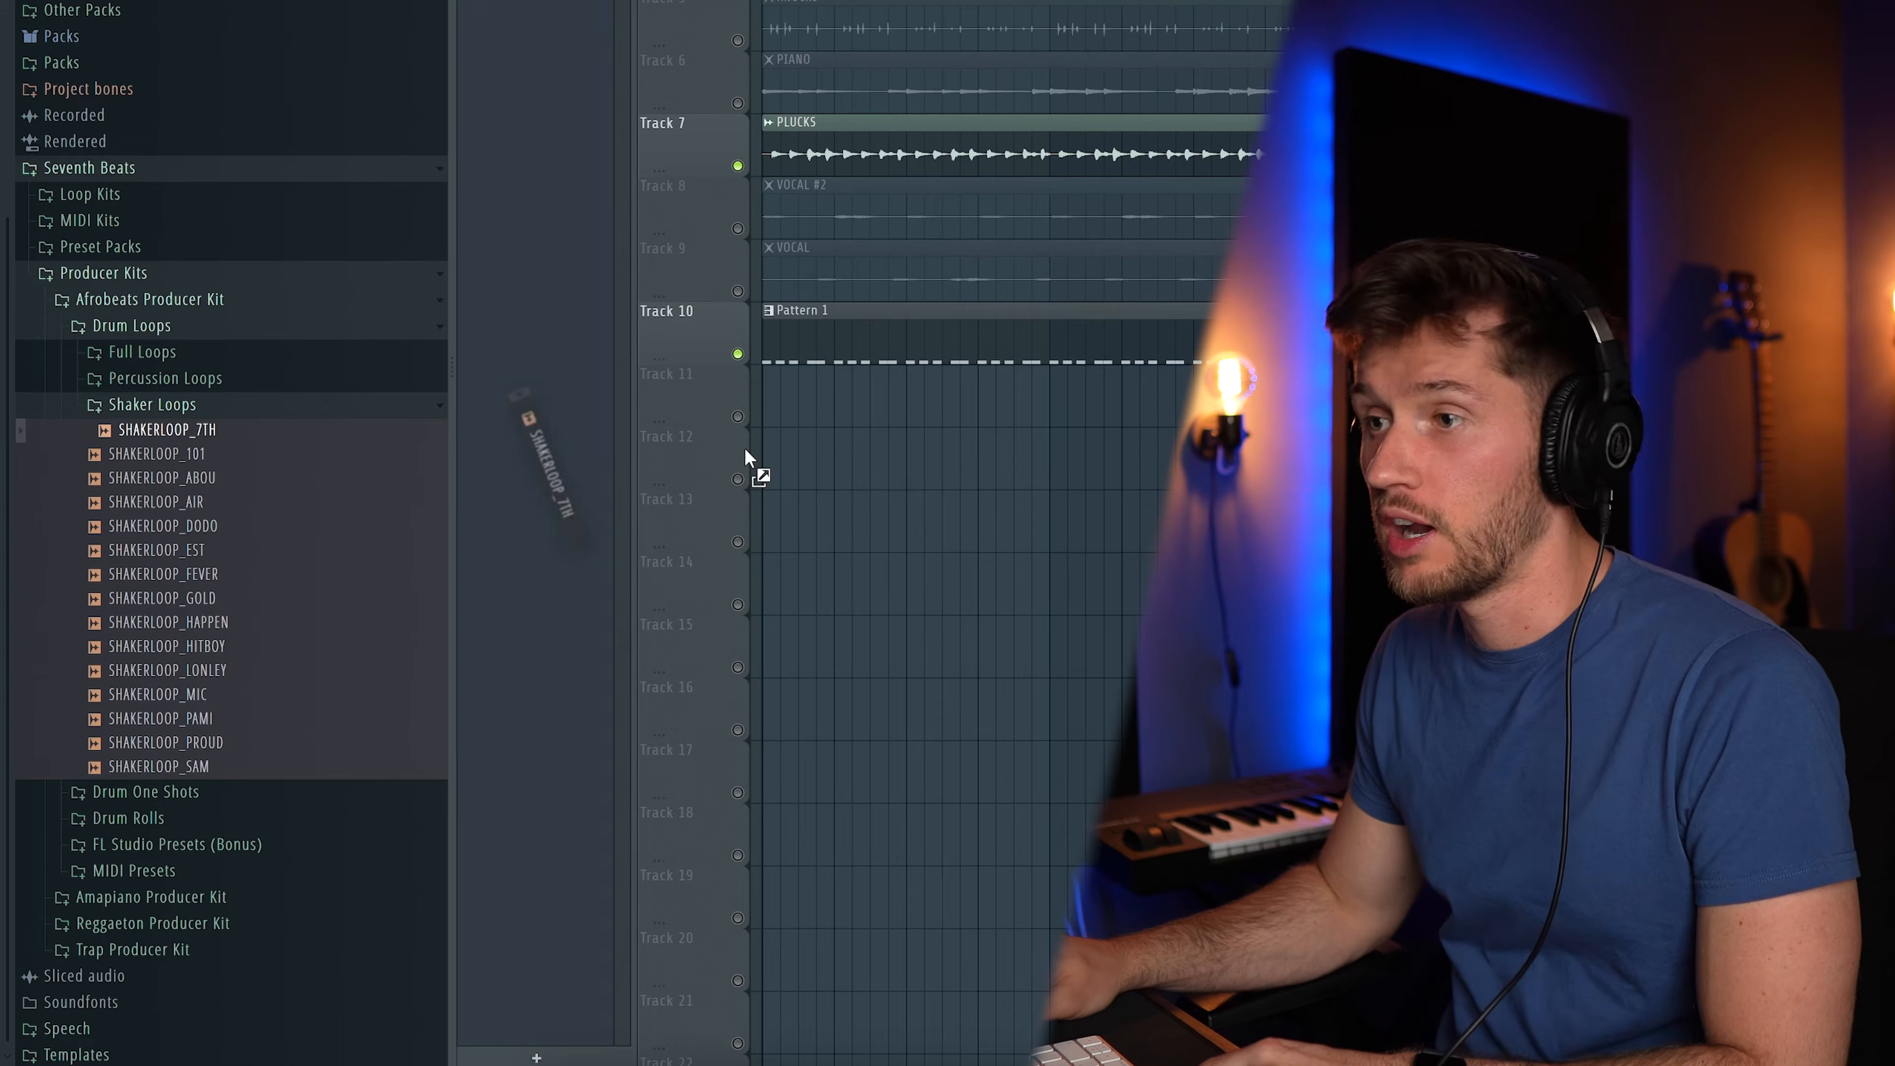
# - Place the SHAKERLOOP_7TH loop on Track 12 of the playlist and unmute that track
pyautogui.moveTo(745, 448); pyautogui.dragTo(1054, 471)
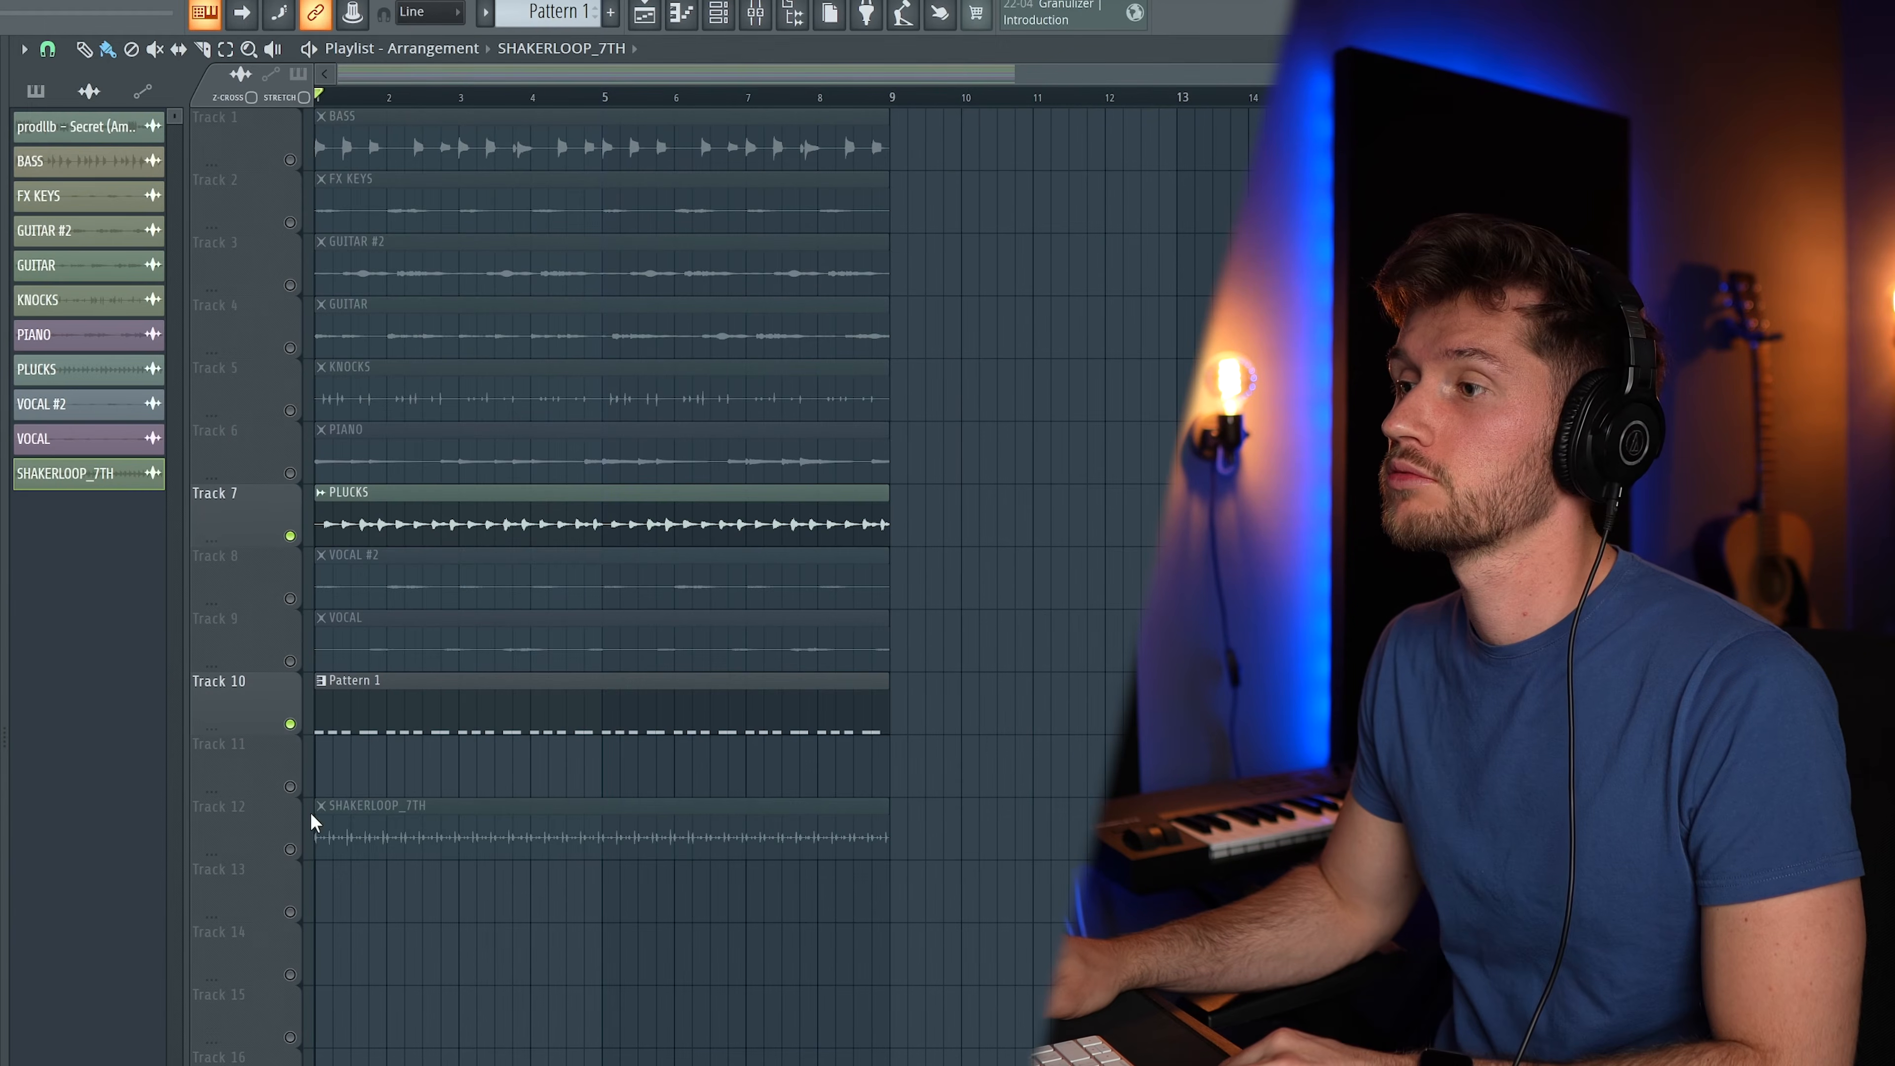
pyautogui.click(293, 848)
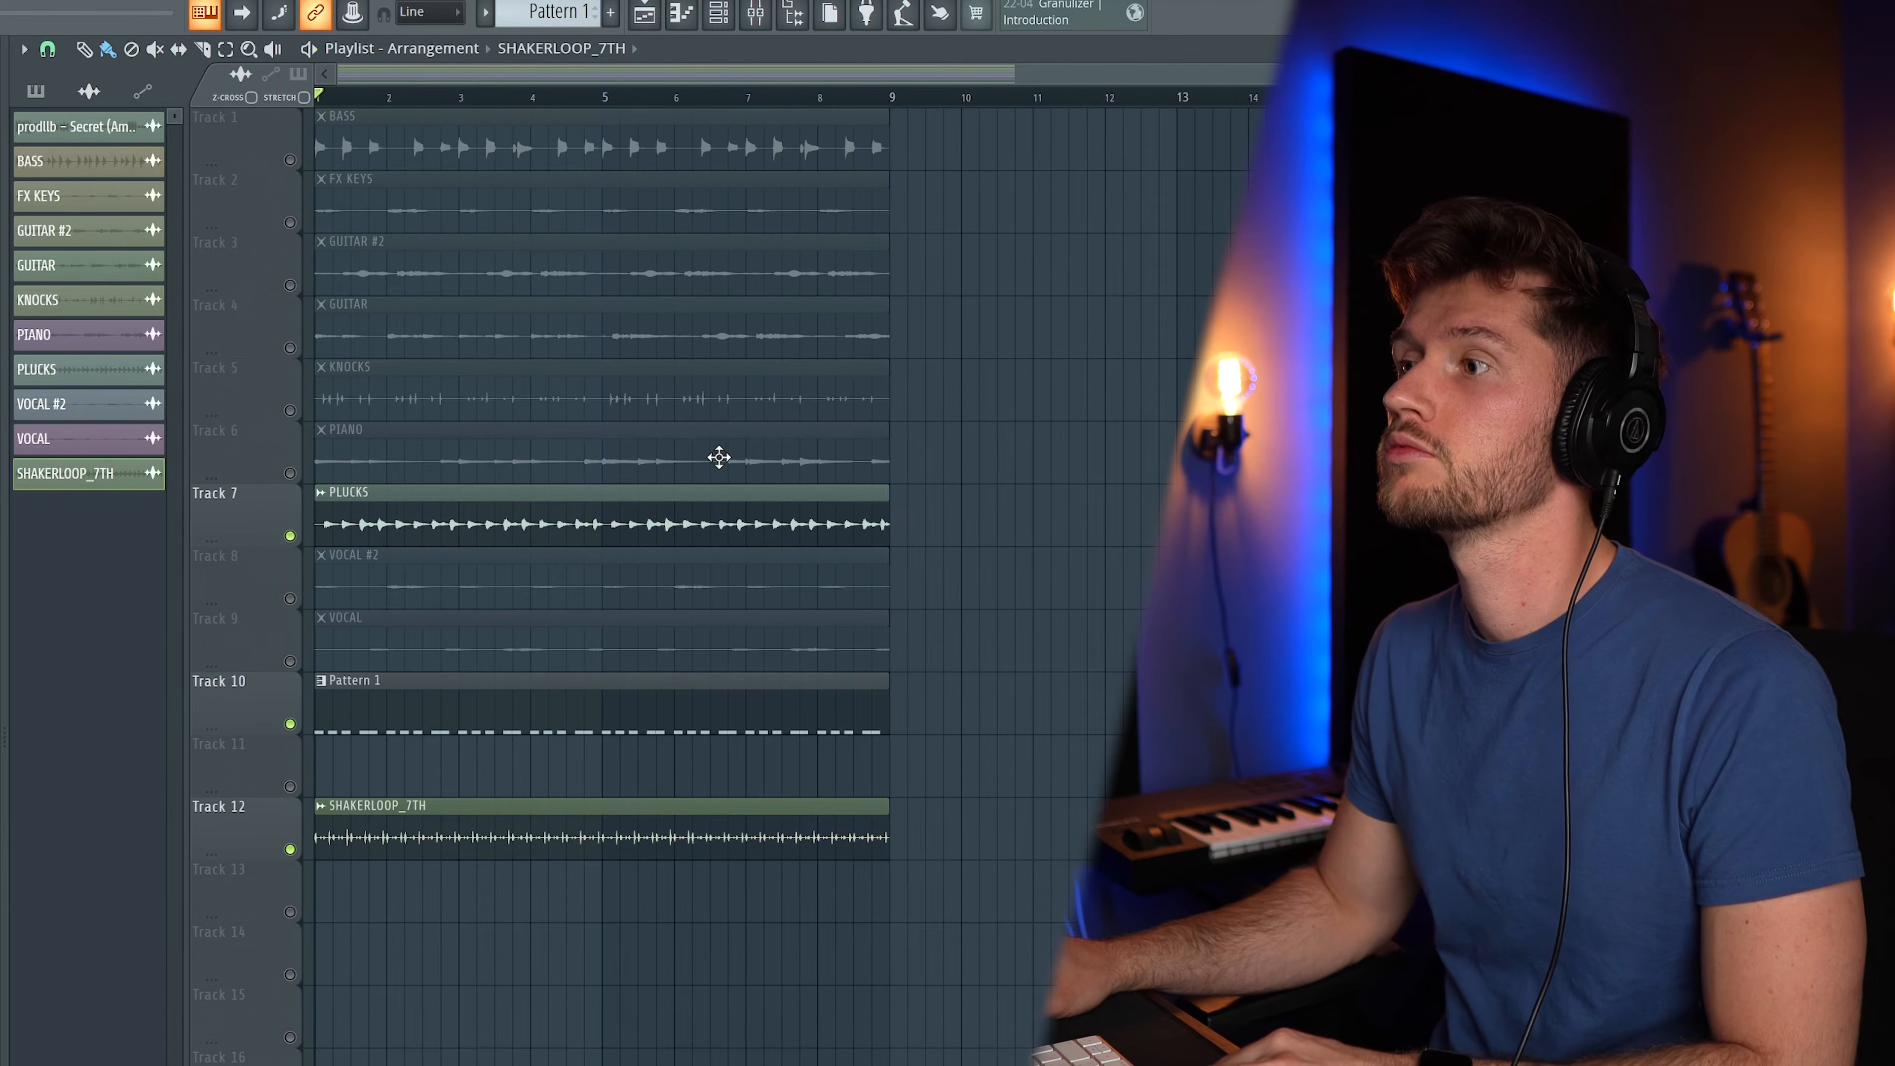
# - Open the SHAKERLOOP_7TH clip's channel settings and move the window clear of the clip list
pyautogui.doubleClick(507, 804)
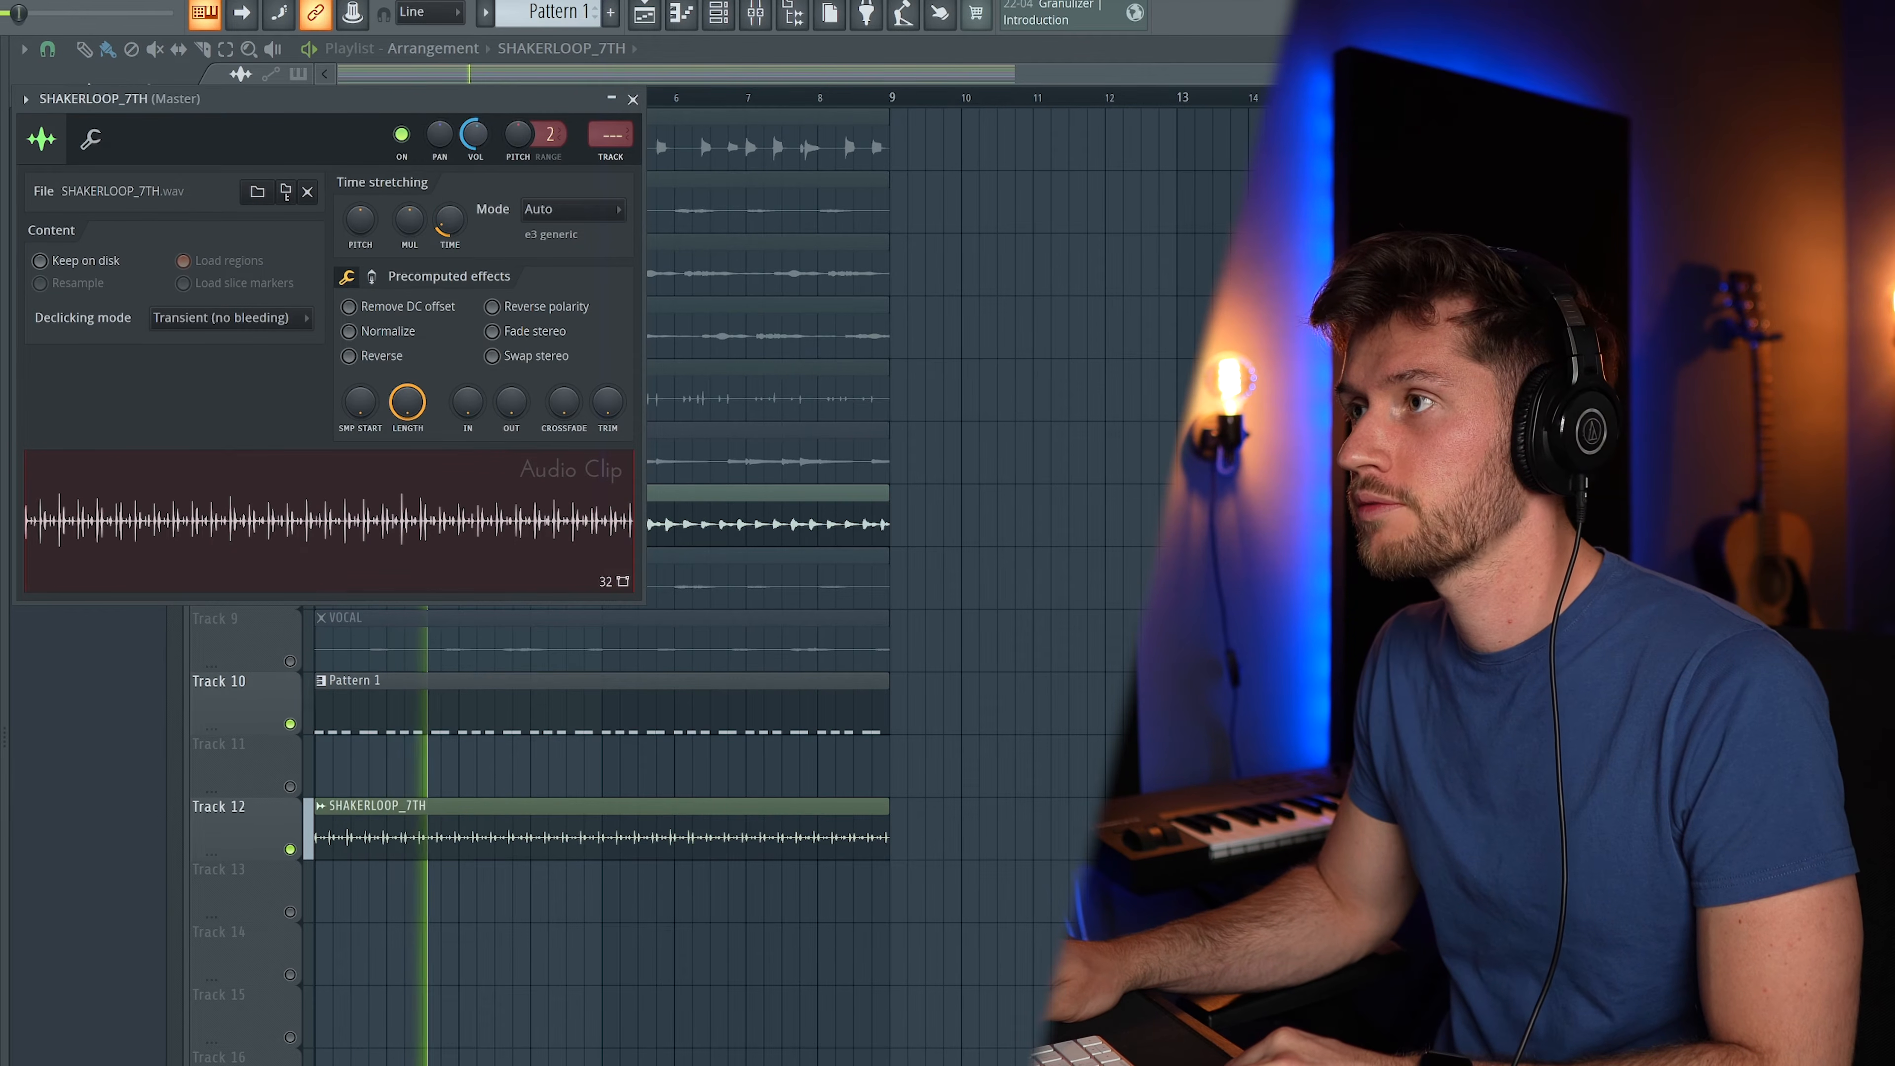
pyautogui.moveTo(510, 104); pyautogui.dragTo(786, 227)
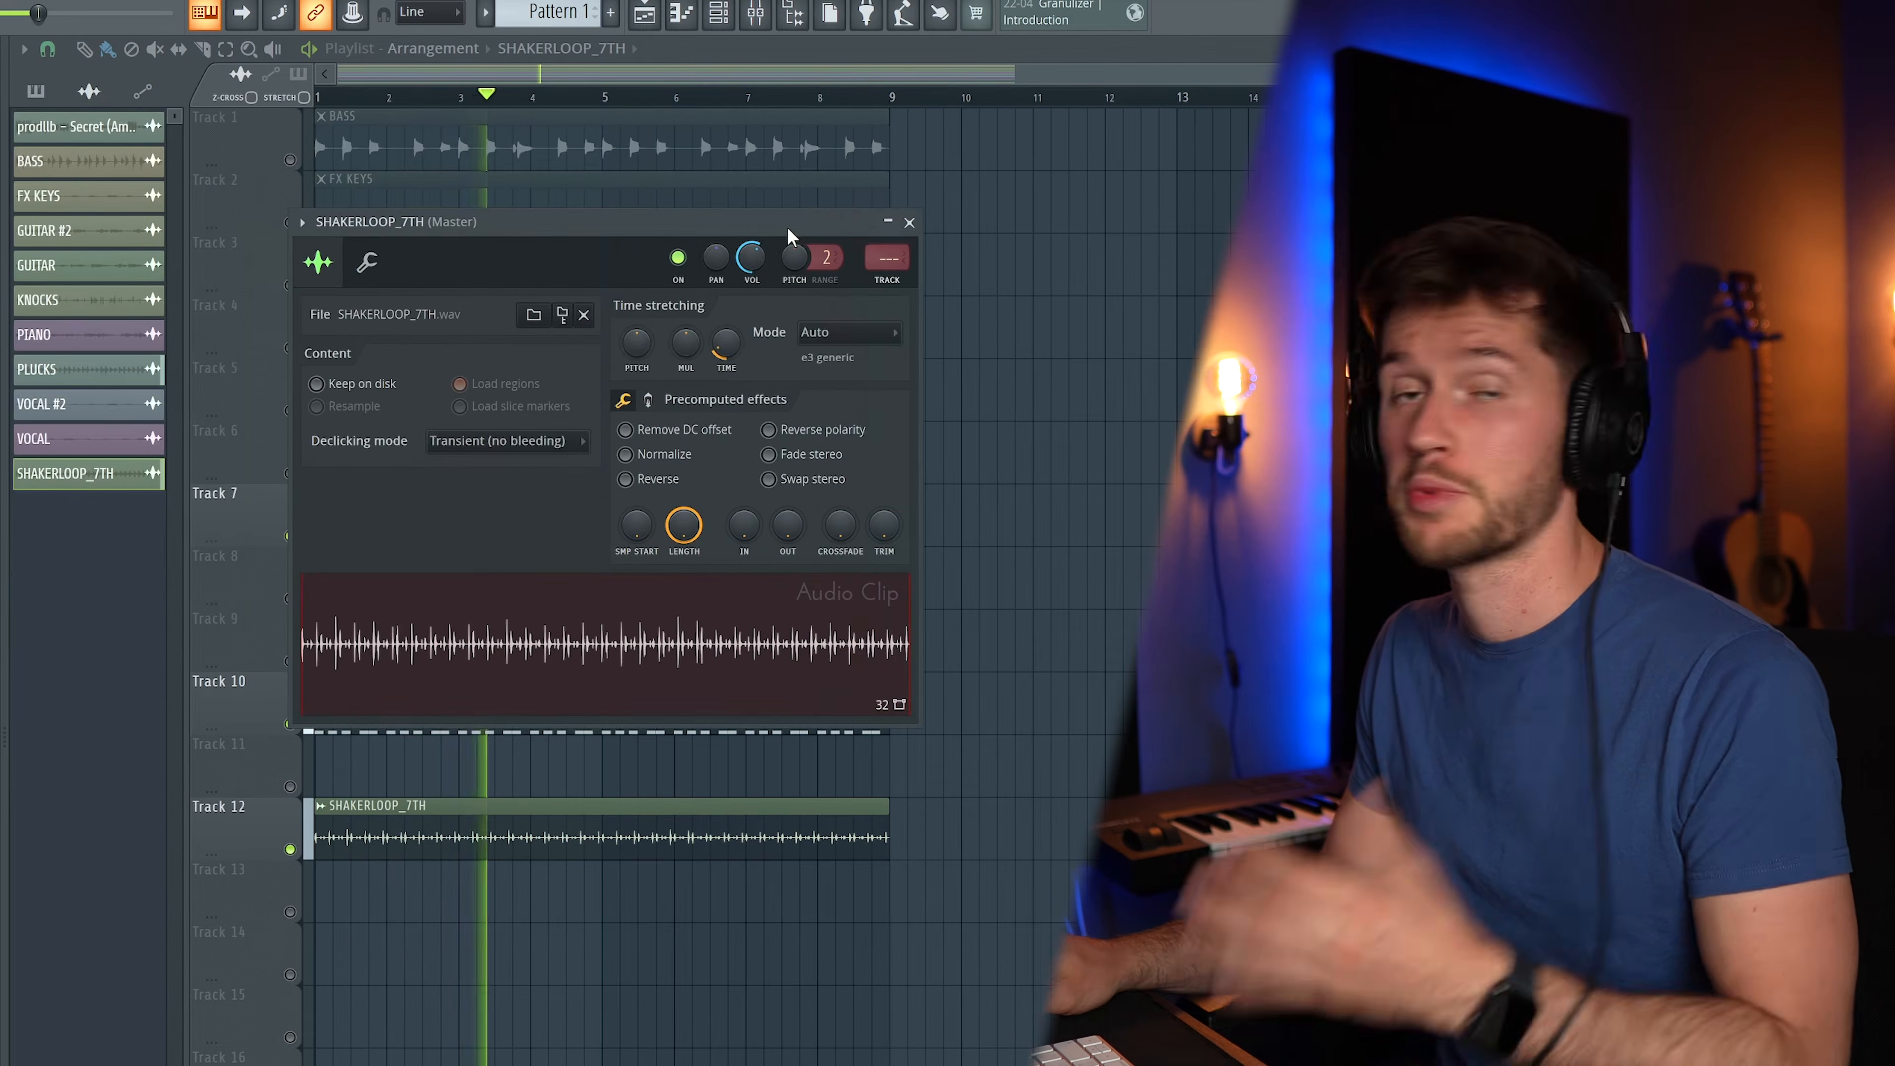
# - Close the shaker loop's settings and place KICK_LEVEL [E] hits on C5 in bars 1 and 2 of the piano roll
pyautogui.click(910, 223)
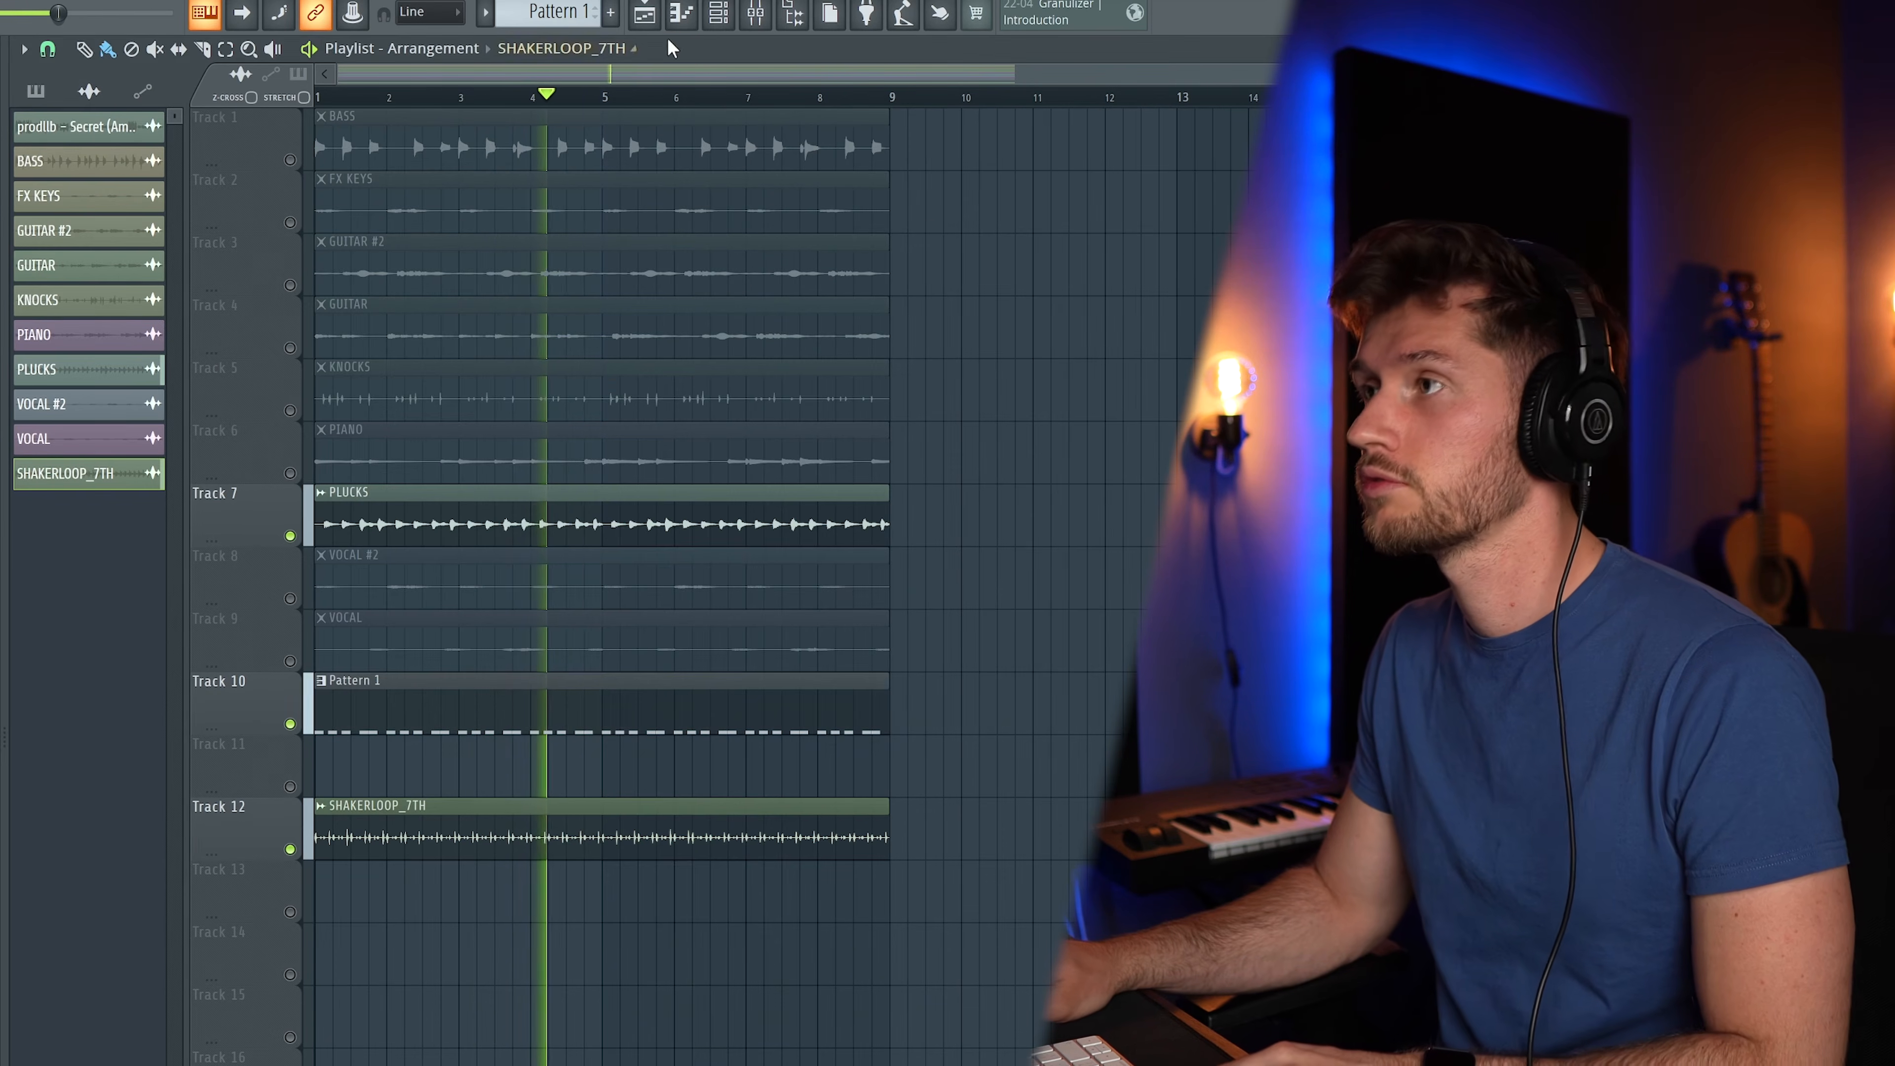
pyautogui.click(716, 16)
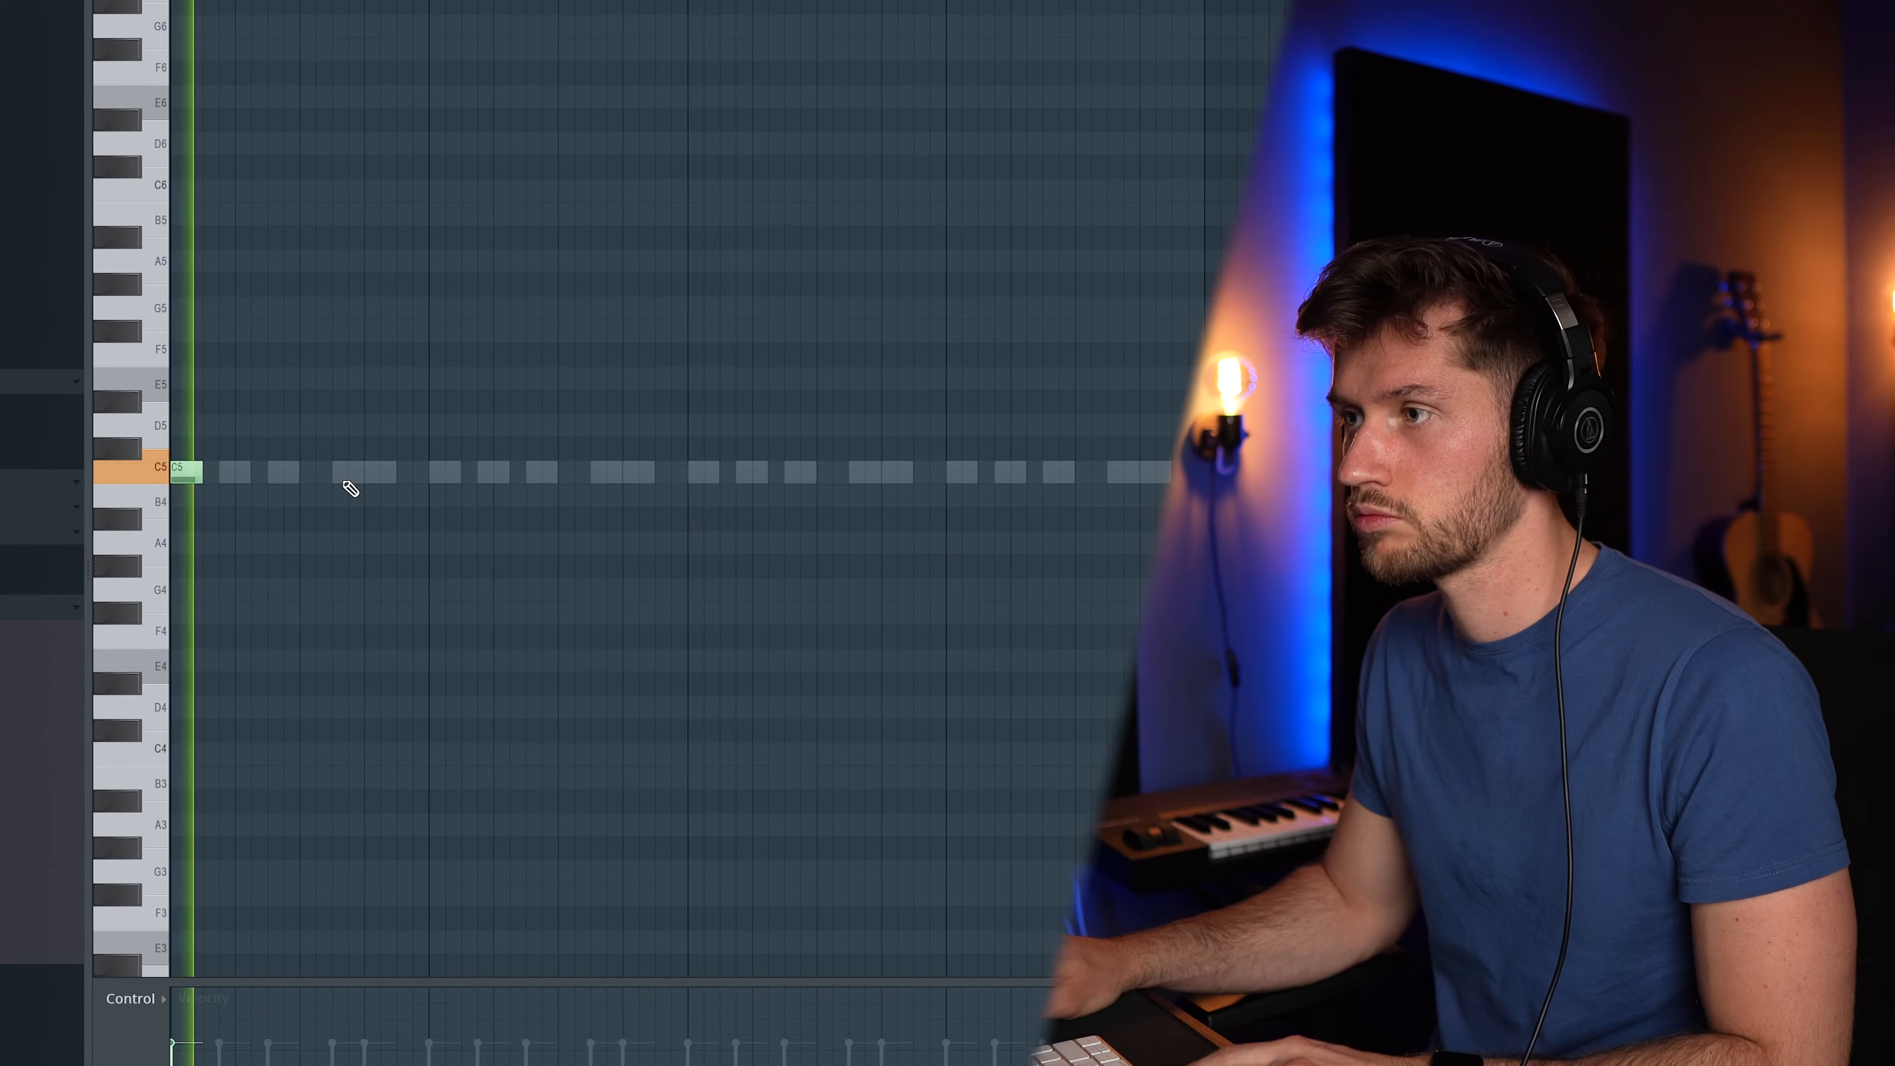
pyautogui.click(328, 473)
pyautogui.click(419, 473)
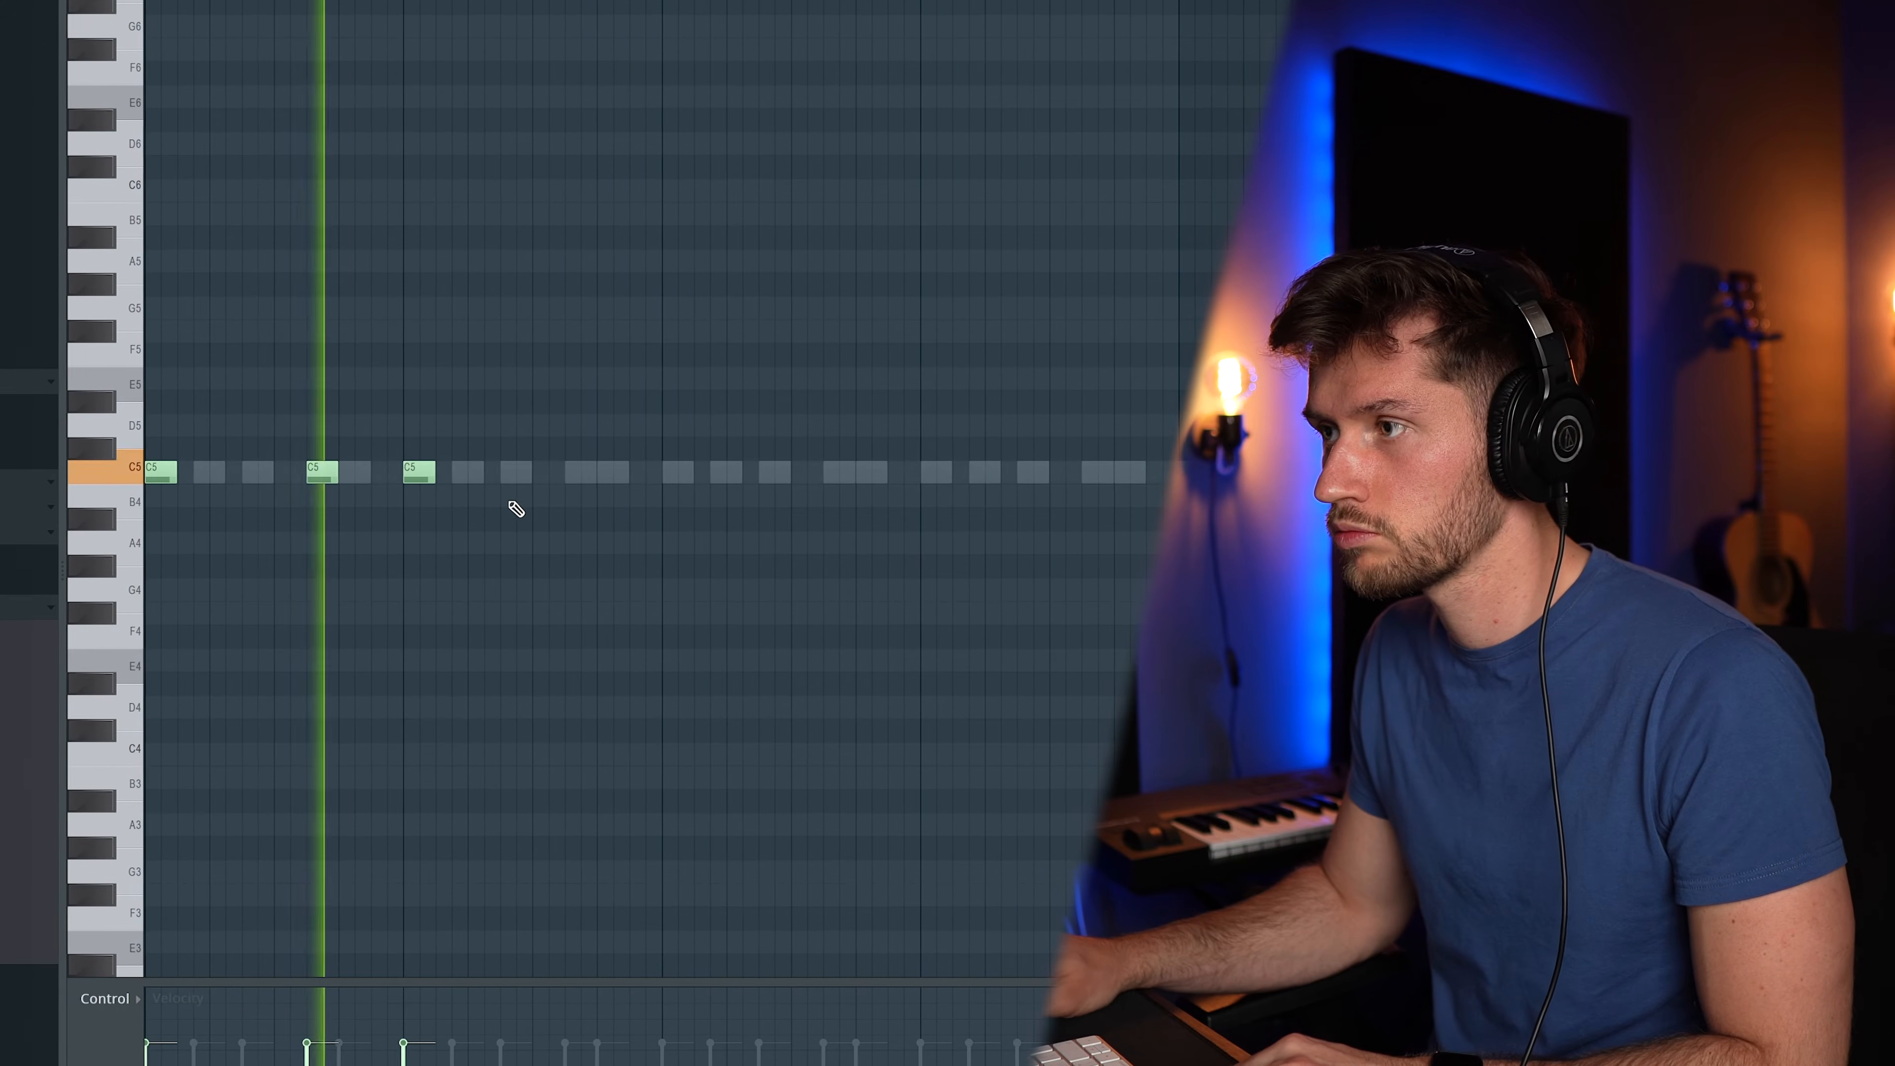
pyautogui.click(605, 473)
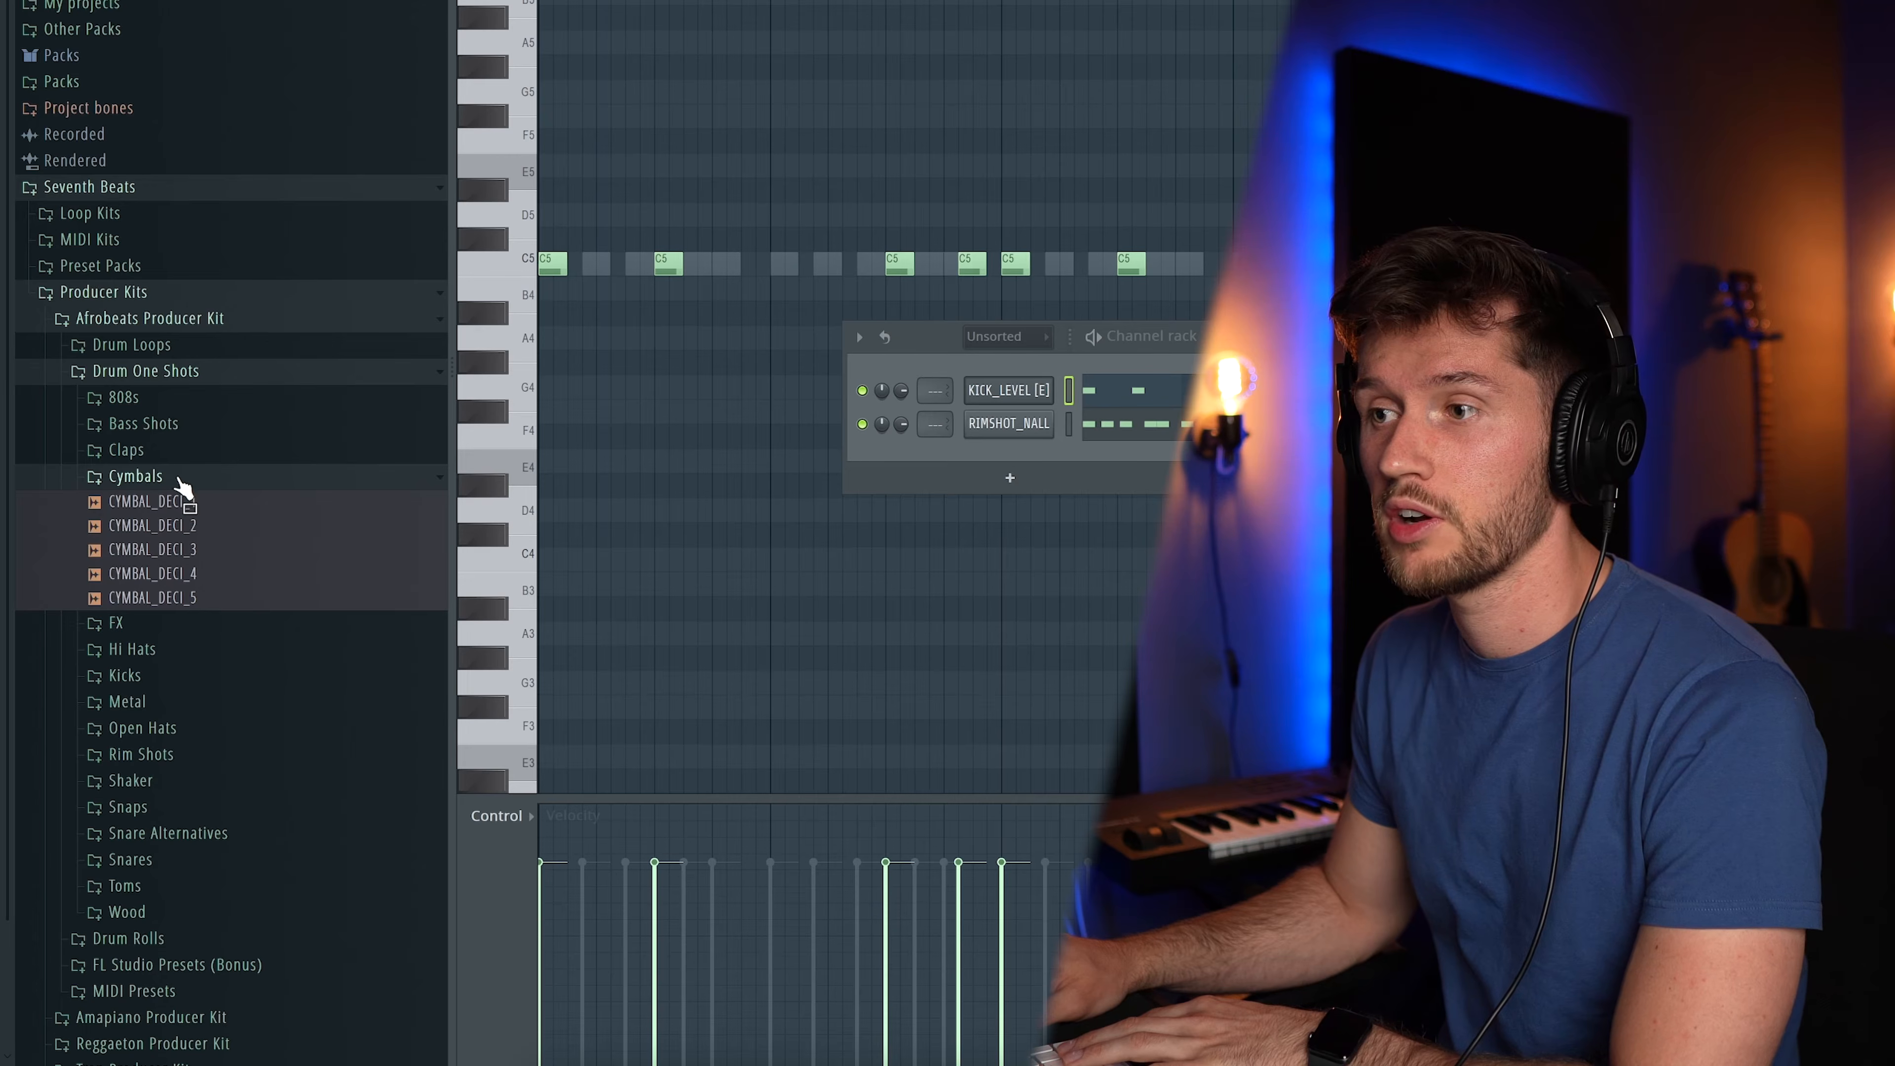
# - Load HIHAT_POLITICS from the Afrobeats kit's Hi Hats folder as a new channel
pyautogui.click(186, 478)
pyautogui.click(198, 531)
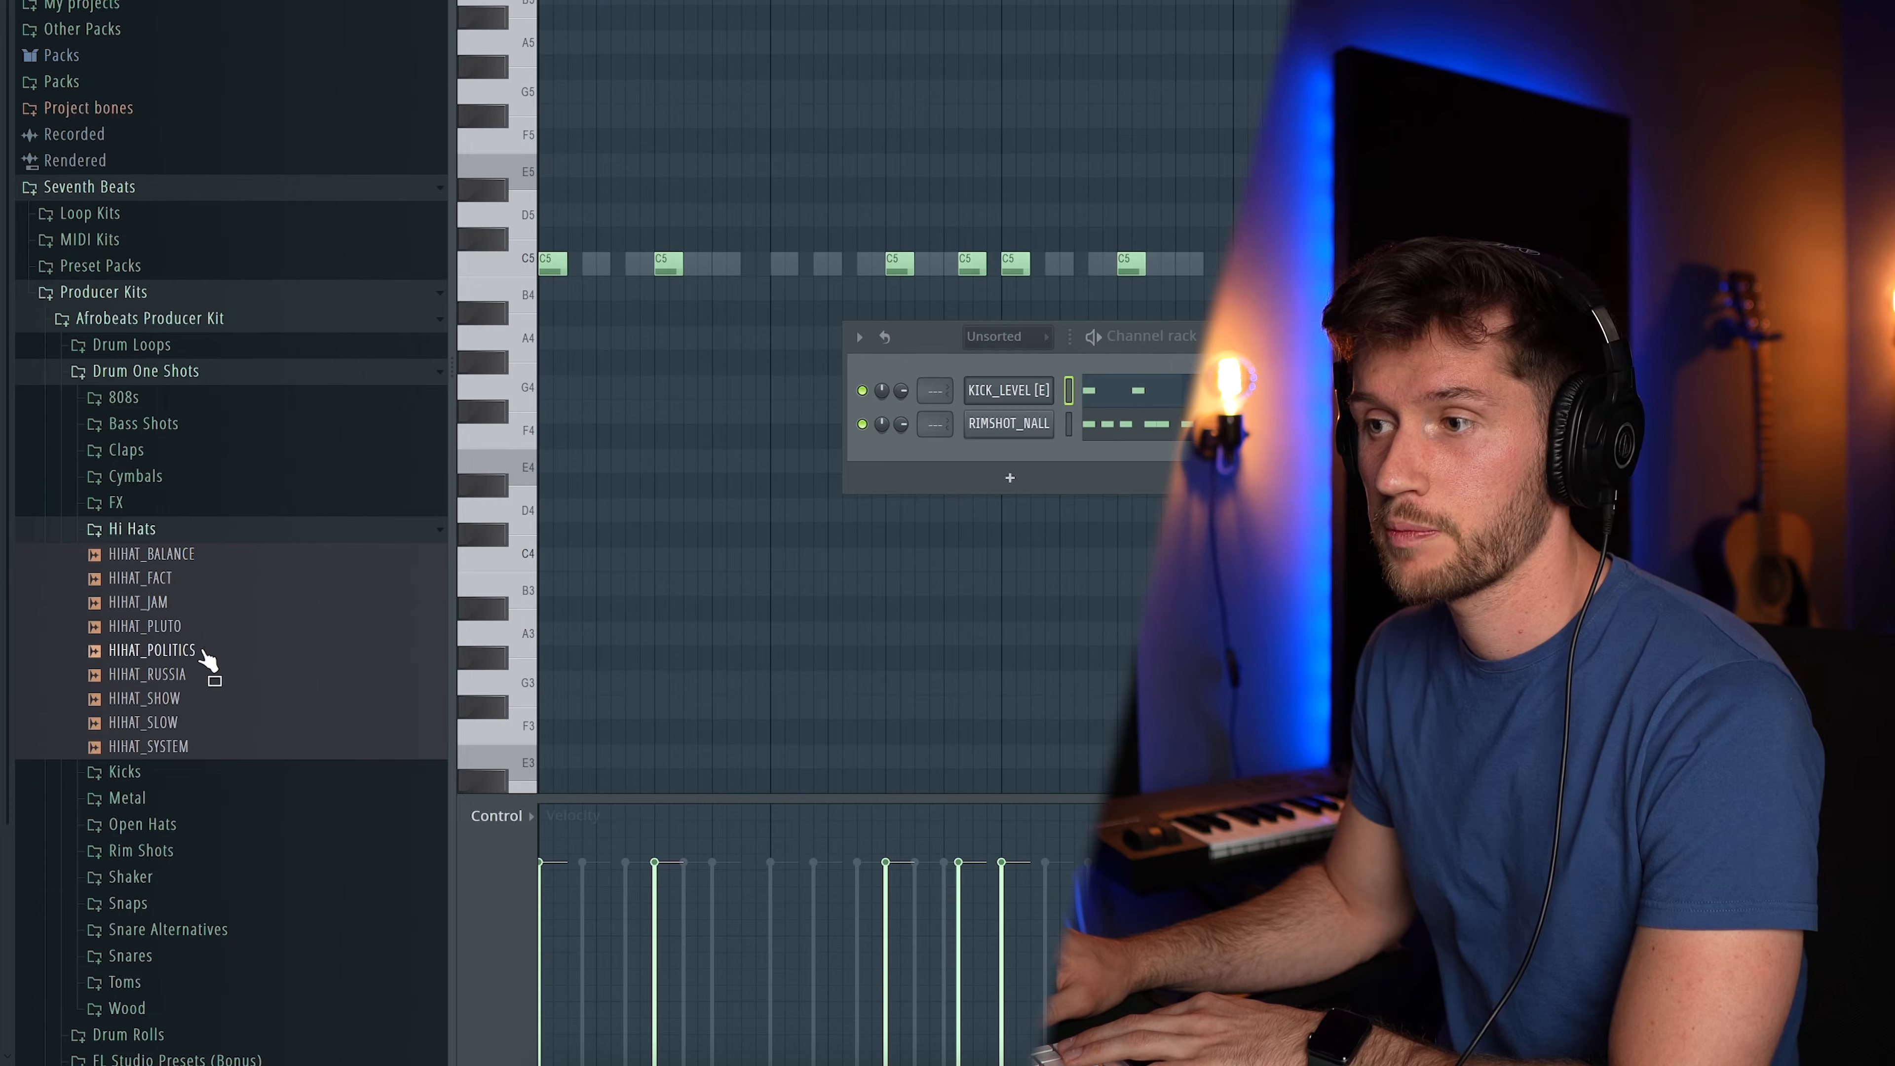
pyautogui.moveTo(999, 457); pyautogui.dragTo(1160, 456)
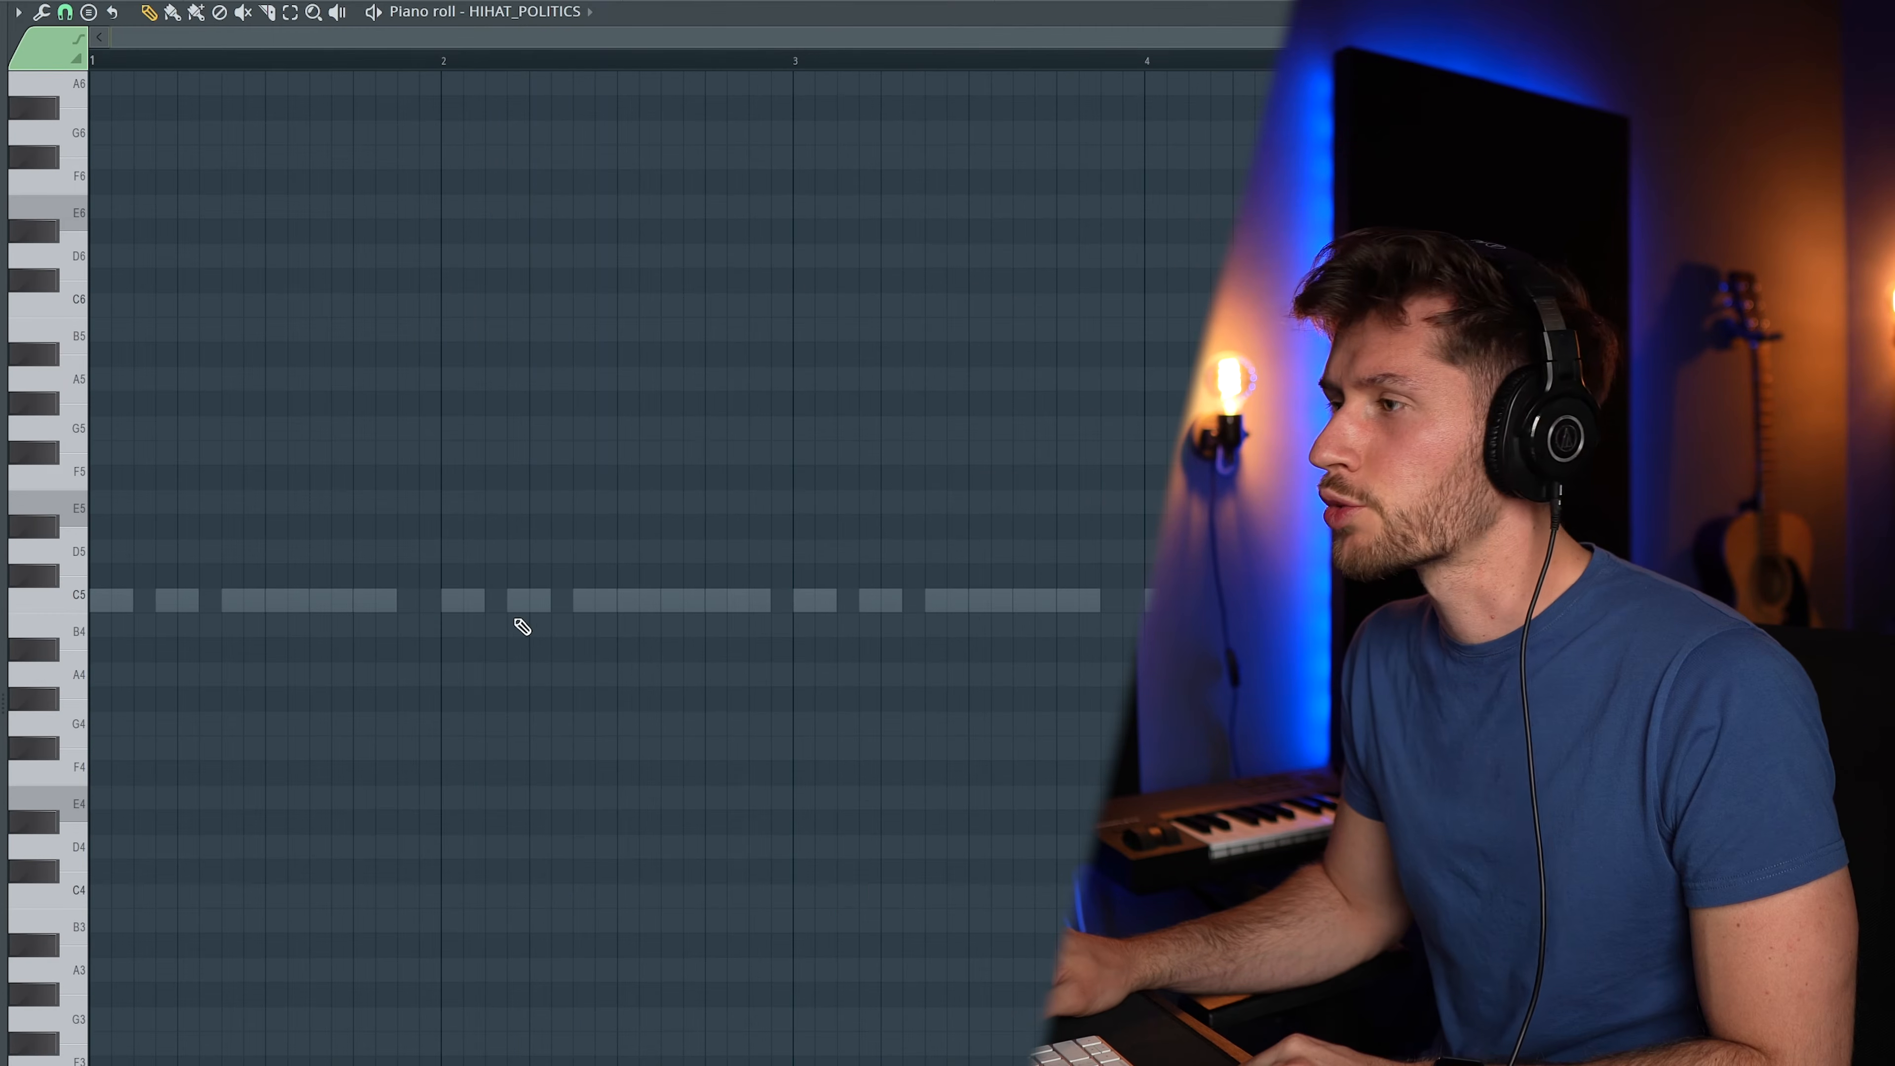
# - Set the piano roll snap to 1/2 step, draw short hi-hat rolls in bars 1 and 2, and copy them into bars 3 and 4
pyautogui.click(65, 11)
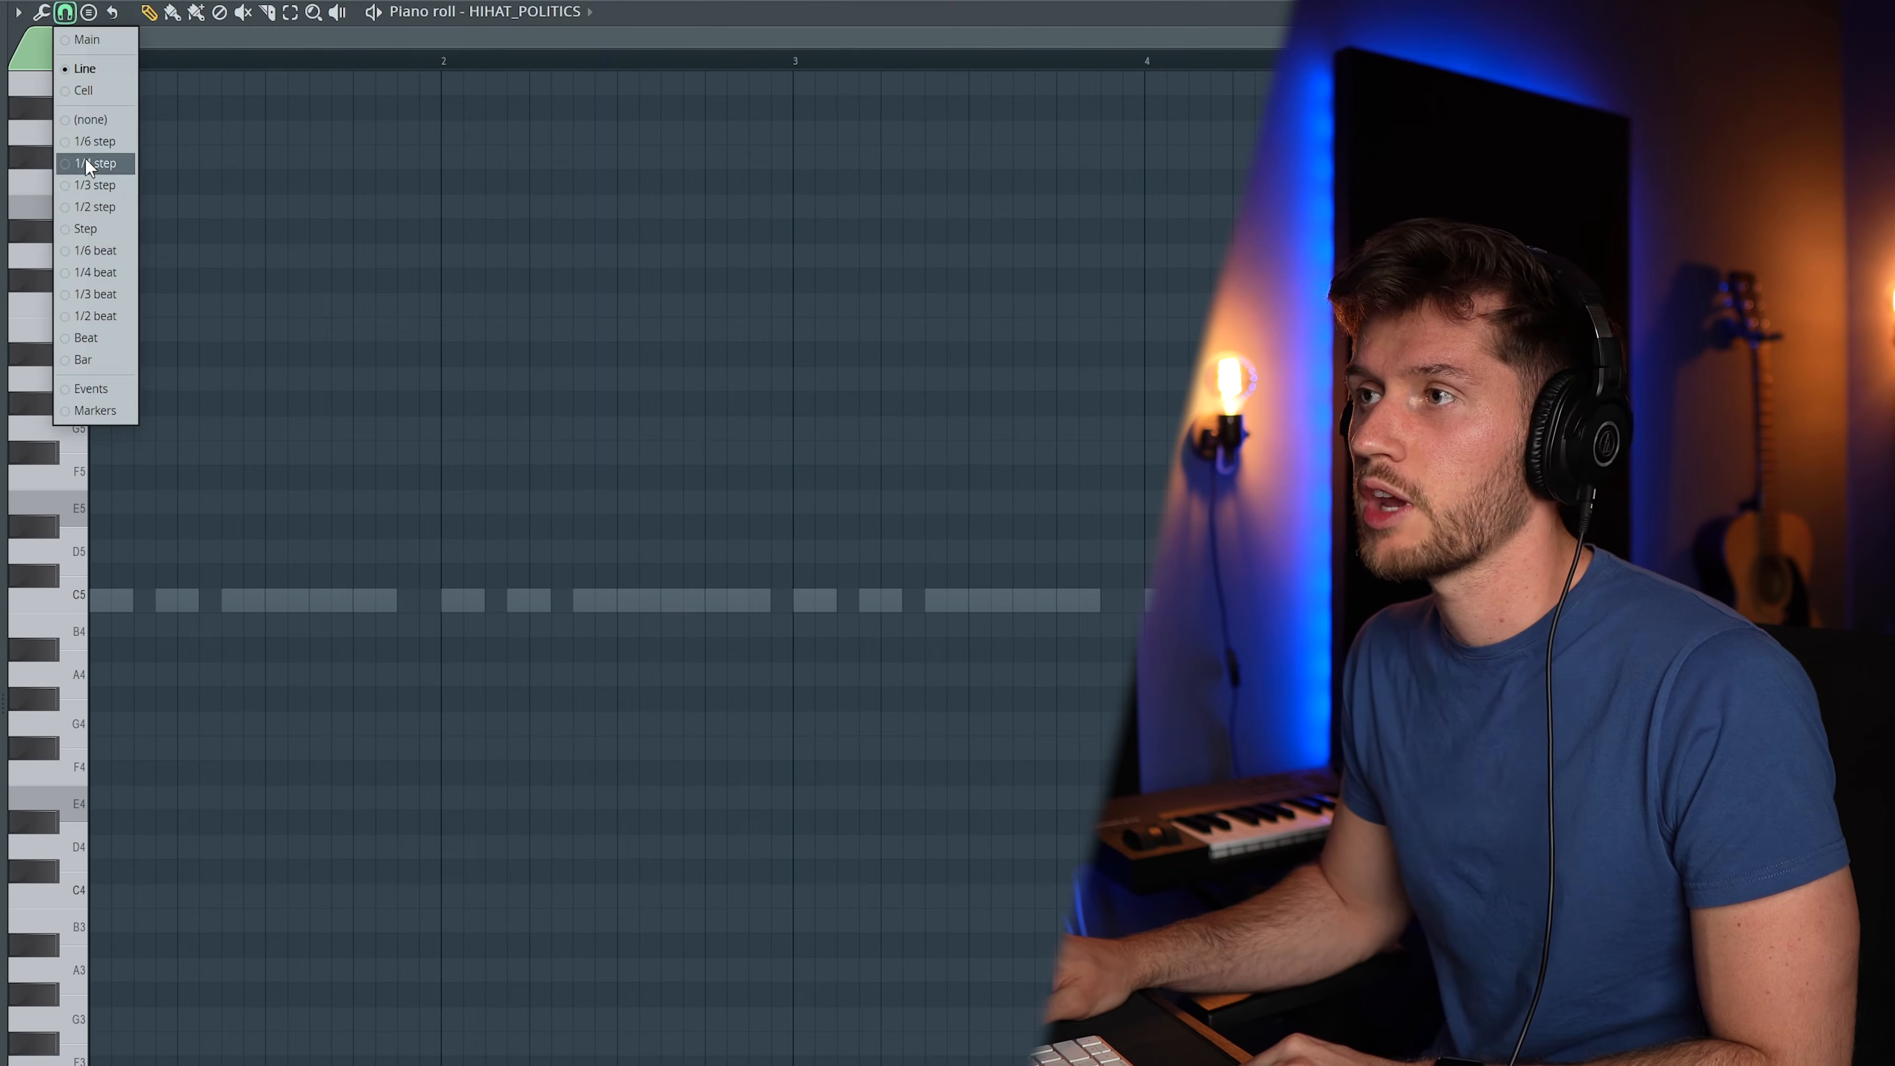
pyautogui.click(96, 207)
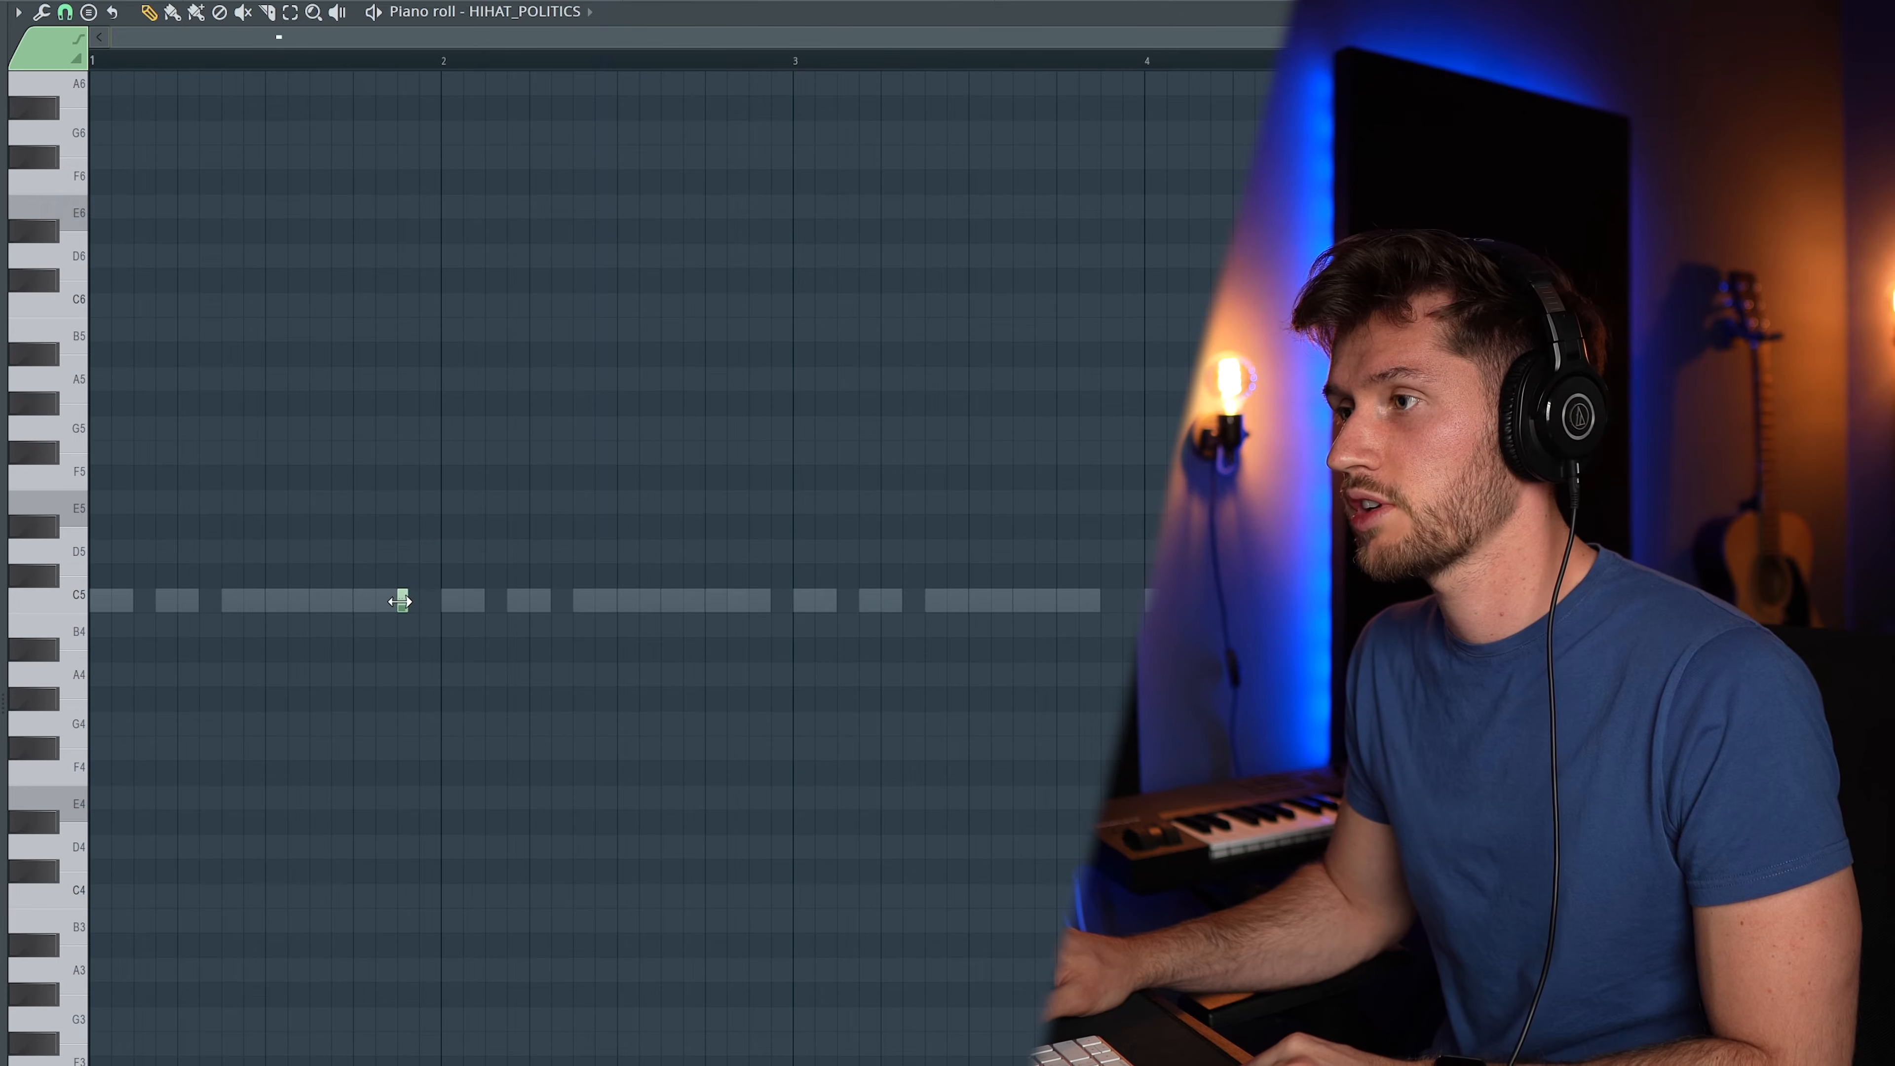
pyautogui.press('space')
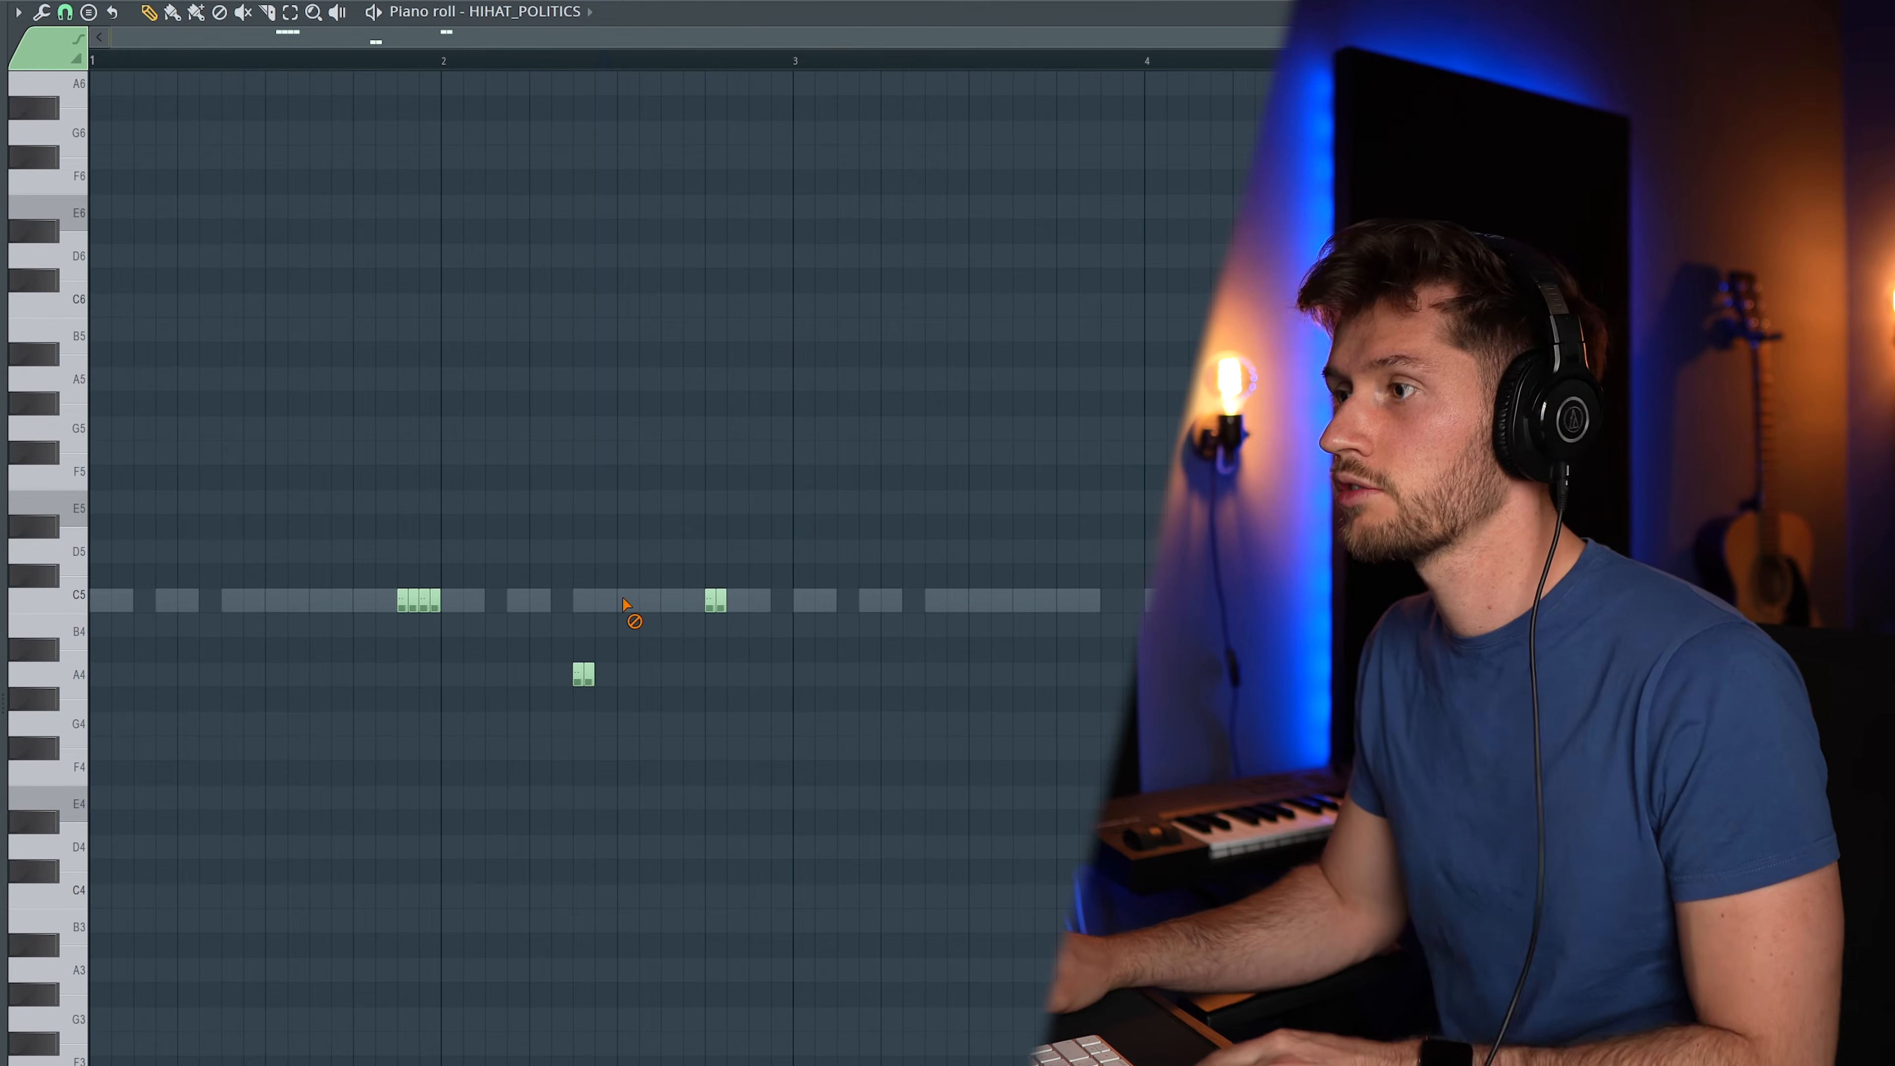
pyautogui.press('space')
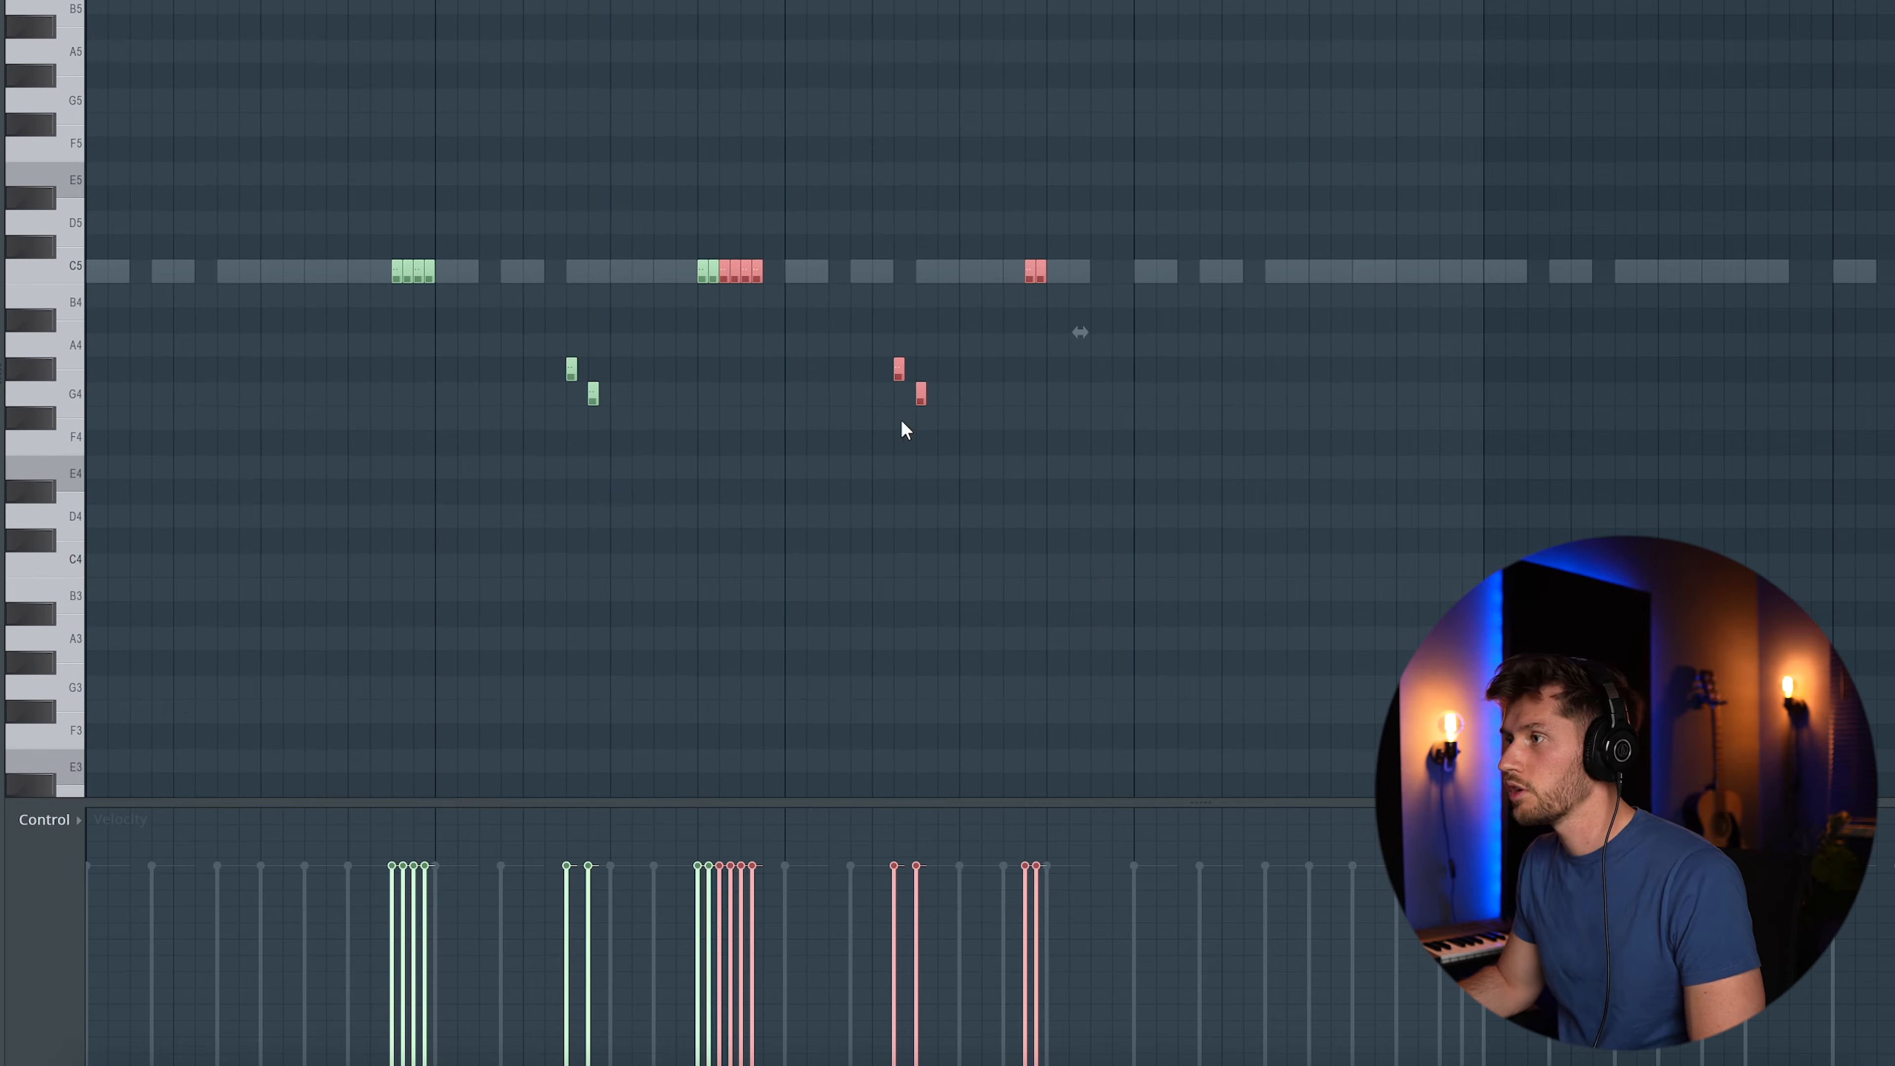
pyautogui.moveTo(764, 277); pyautogui.dragTo(837, 274)
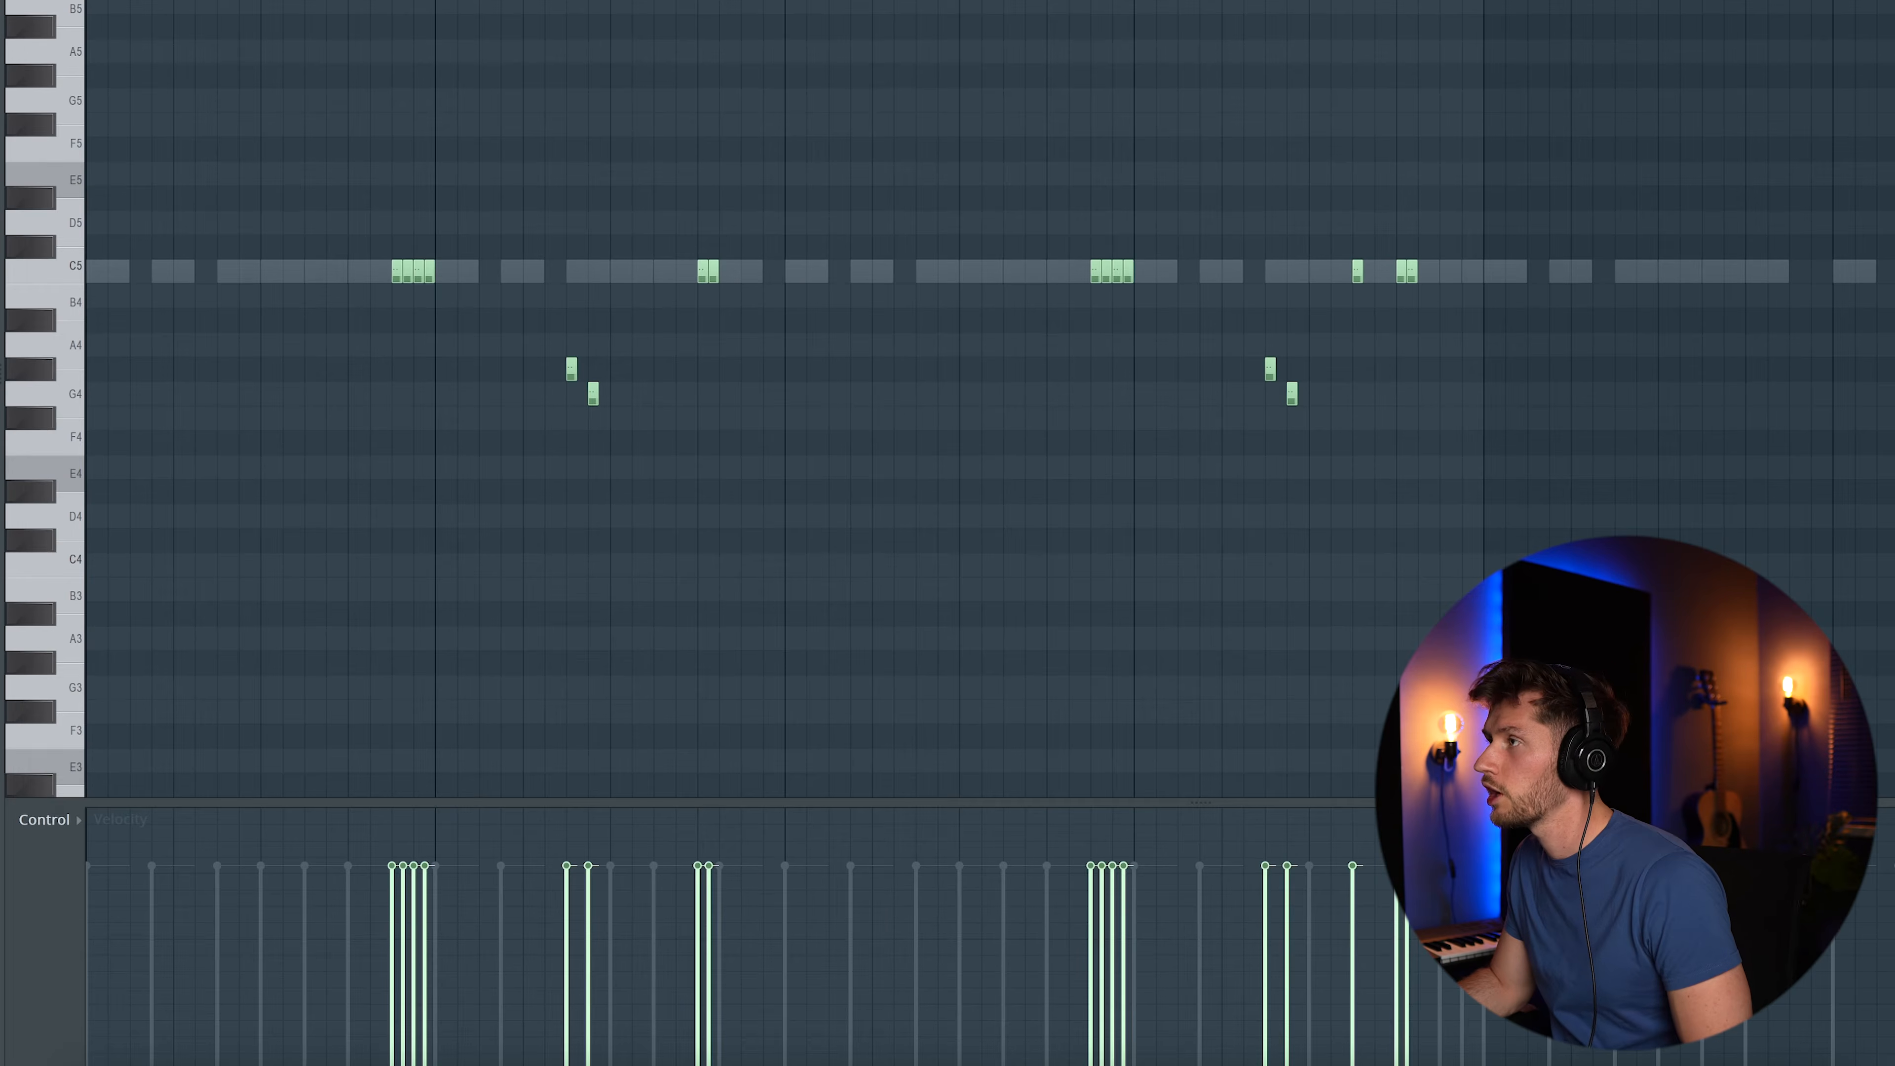
pyautogui.click(1507, 183)
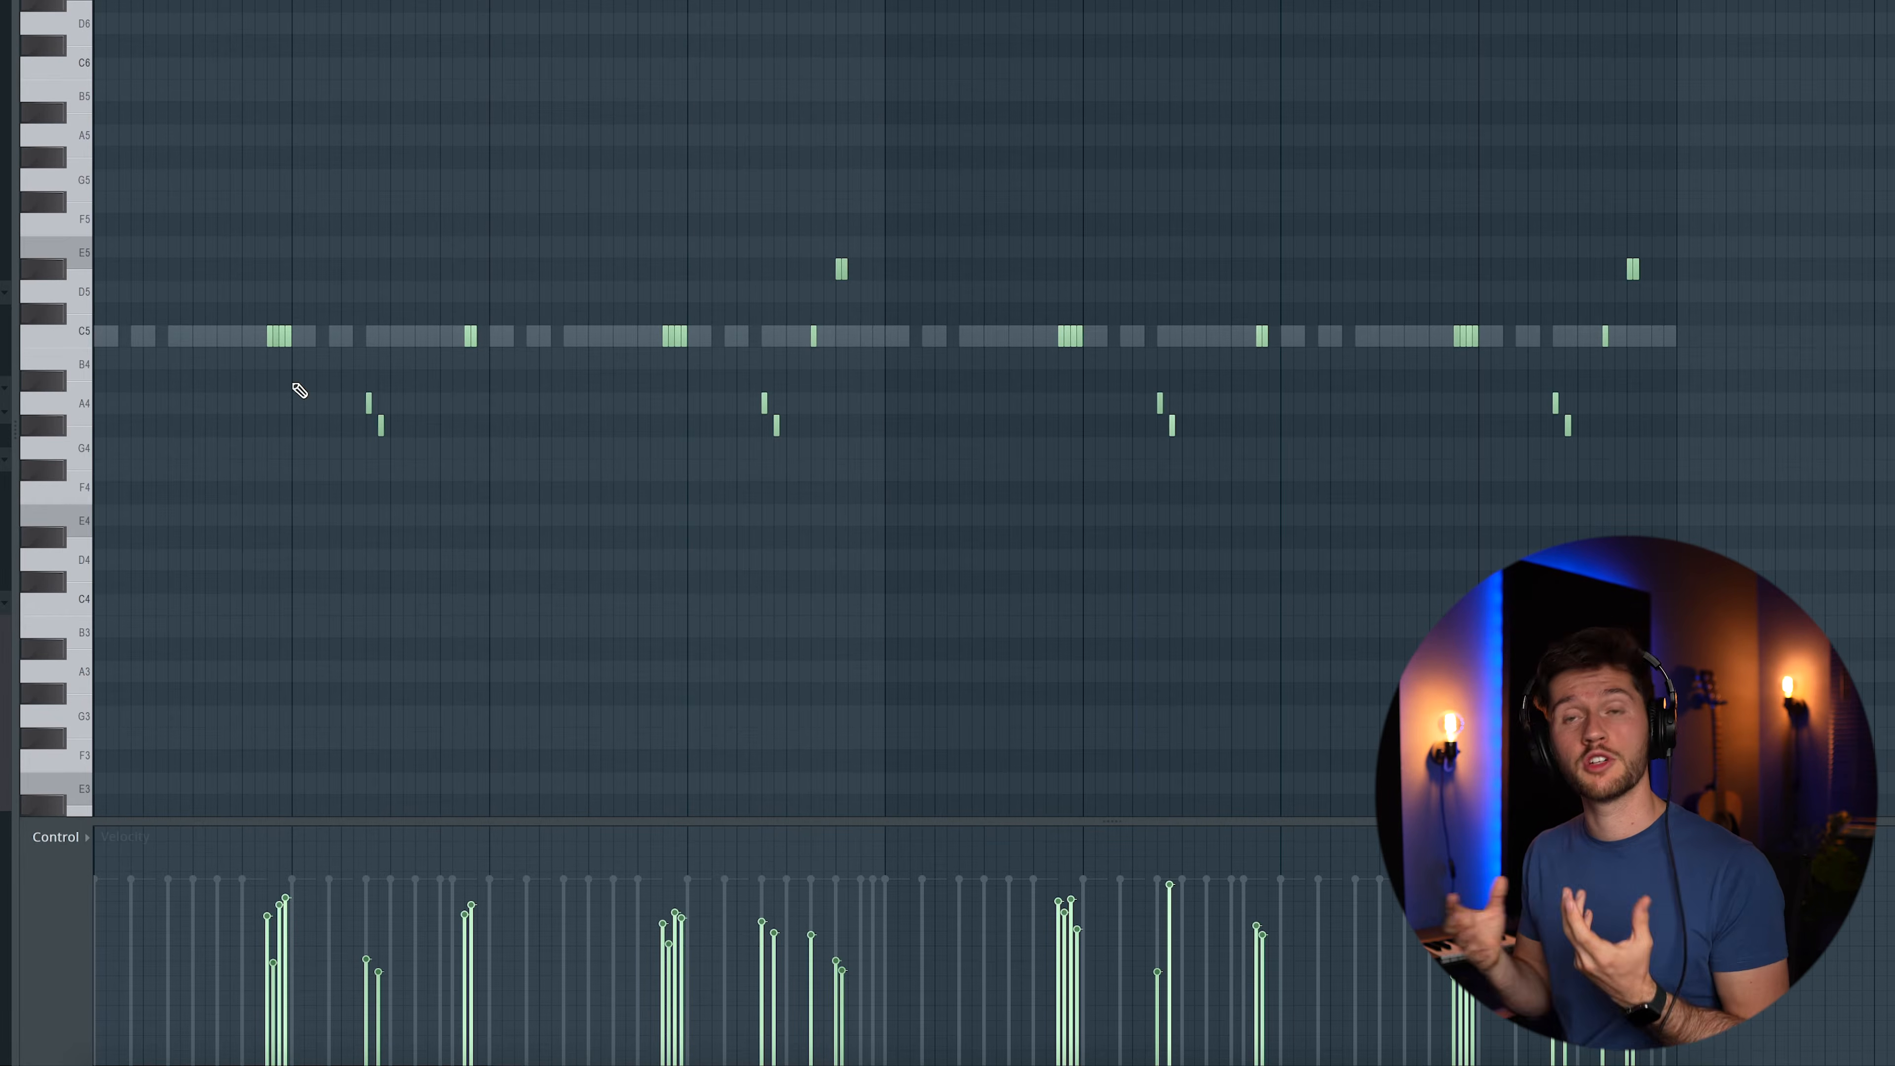
# - Load OPENHAT_FEELING from the Open Hats folder and place a C5 hit on beat 4 of successive bars
pyautogui.press('F6')
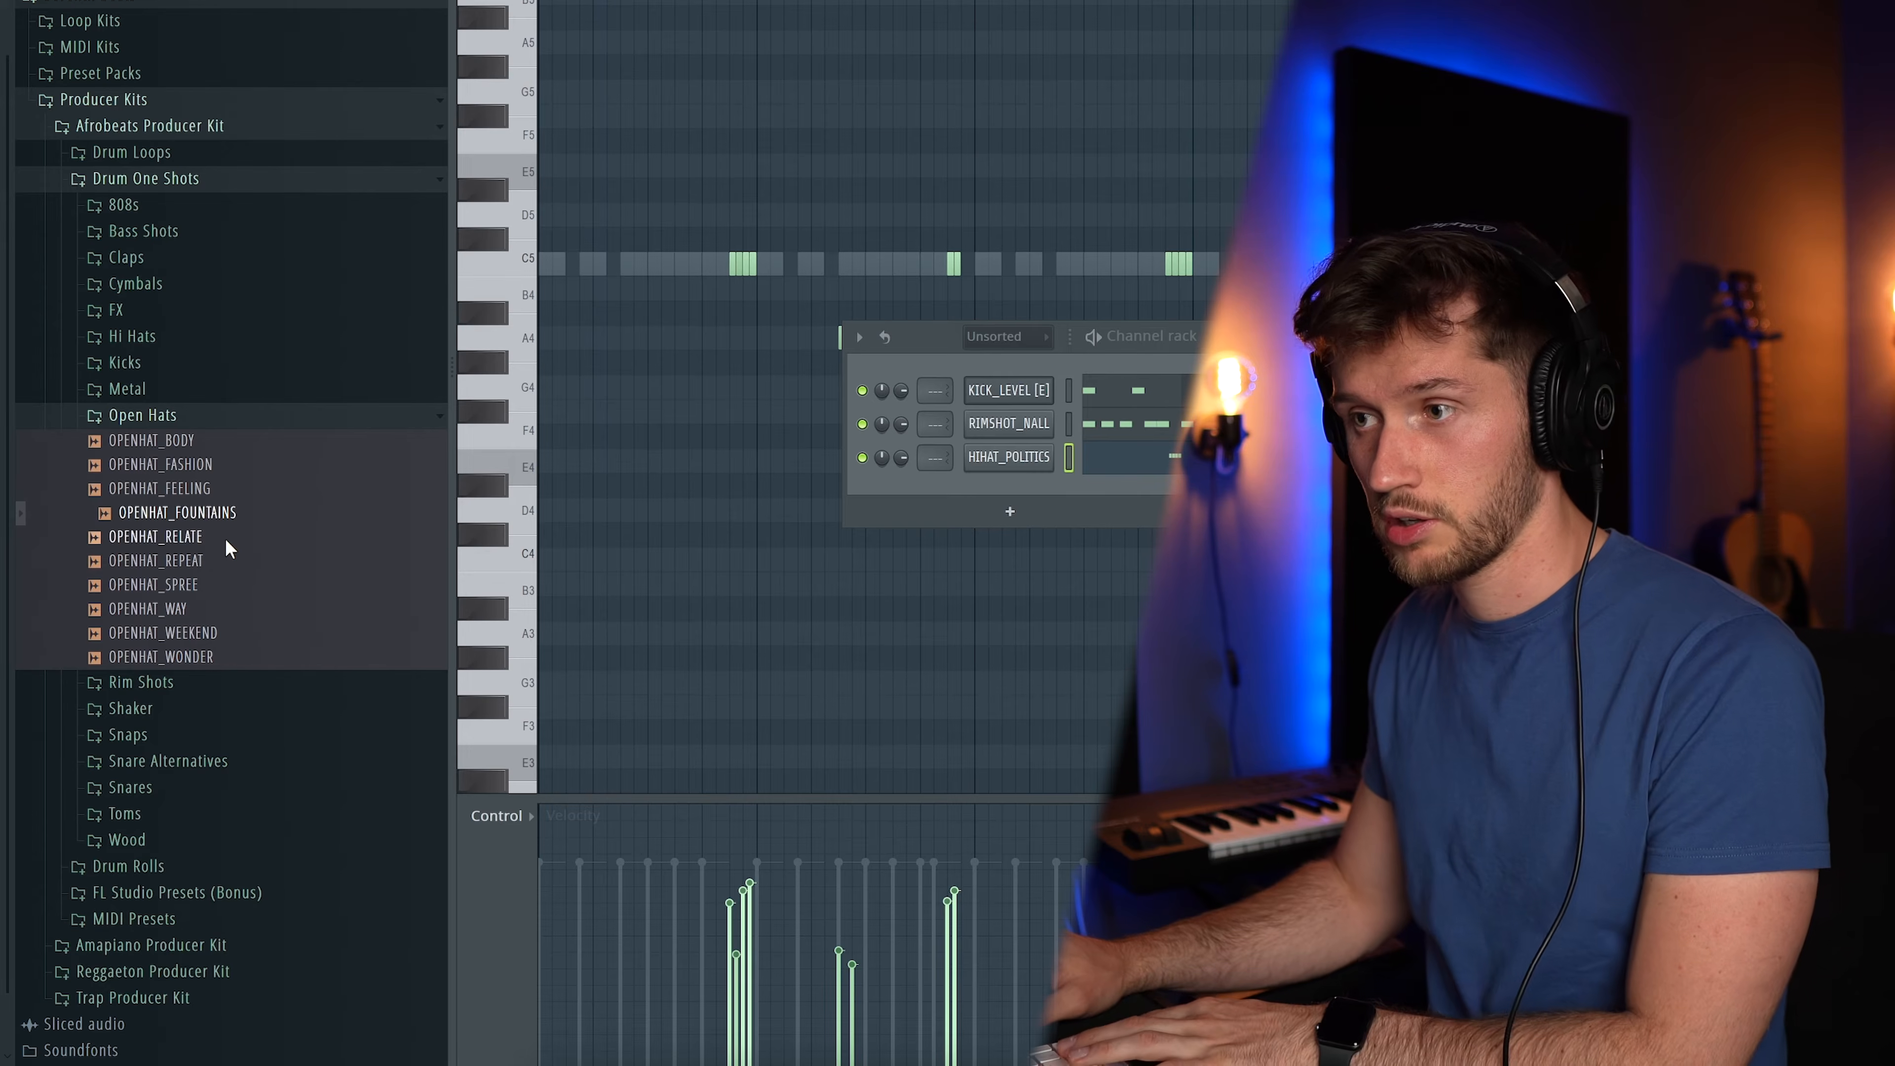
pyautogui.moveTo(168, 488); pyautogui.dragTo(1171, 500)
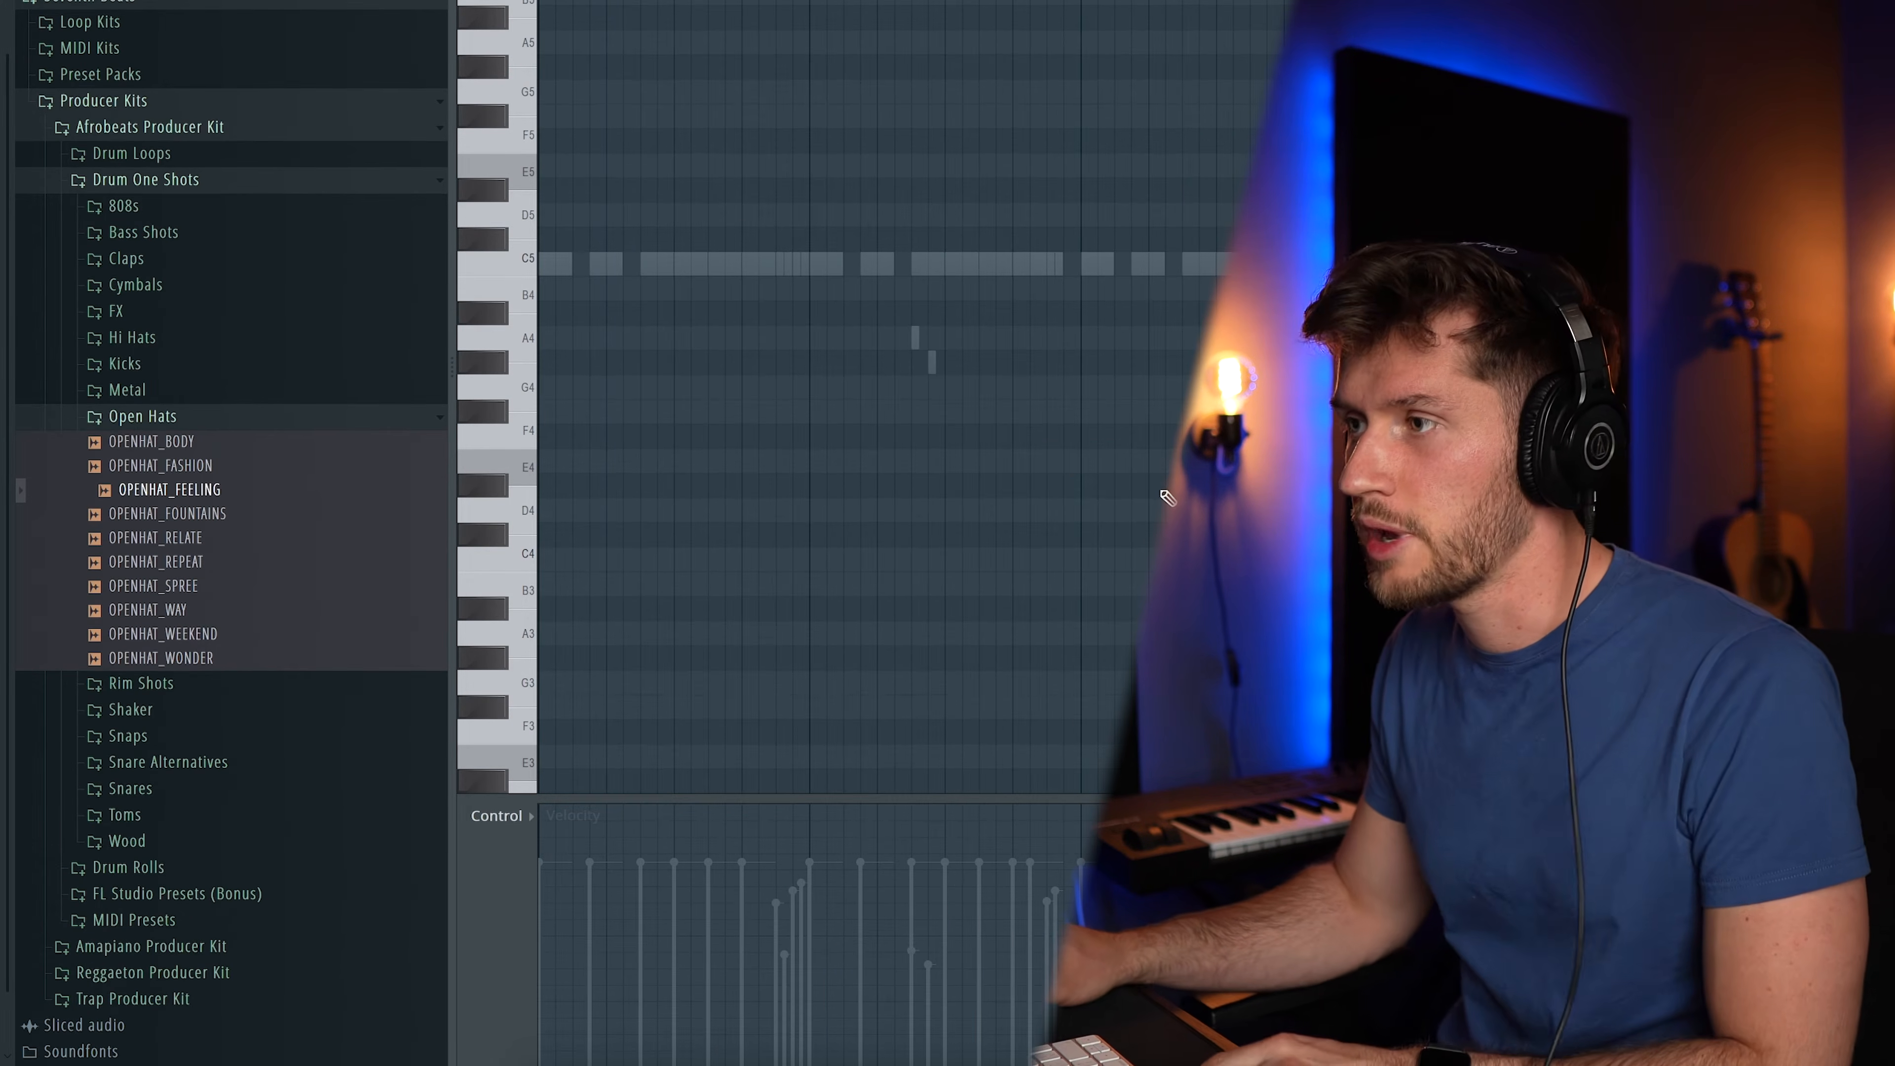
pyautogui.click(754, 261)
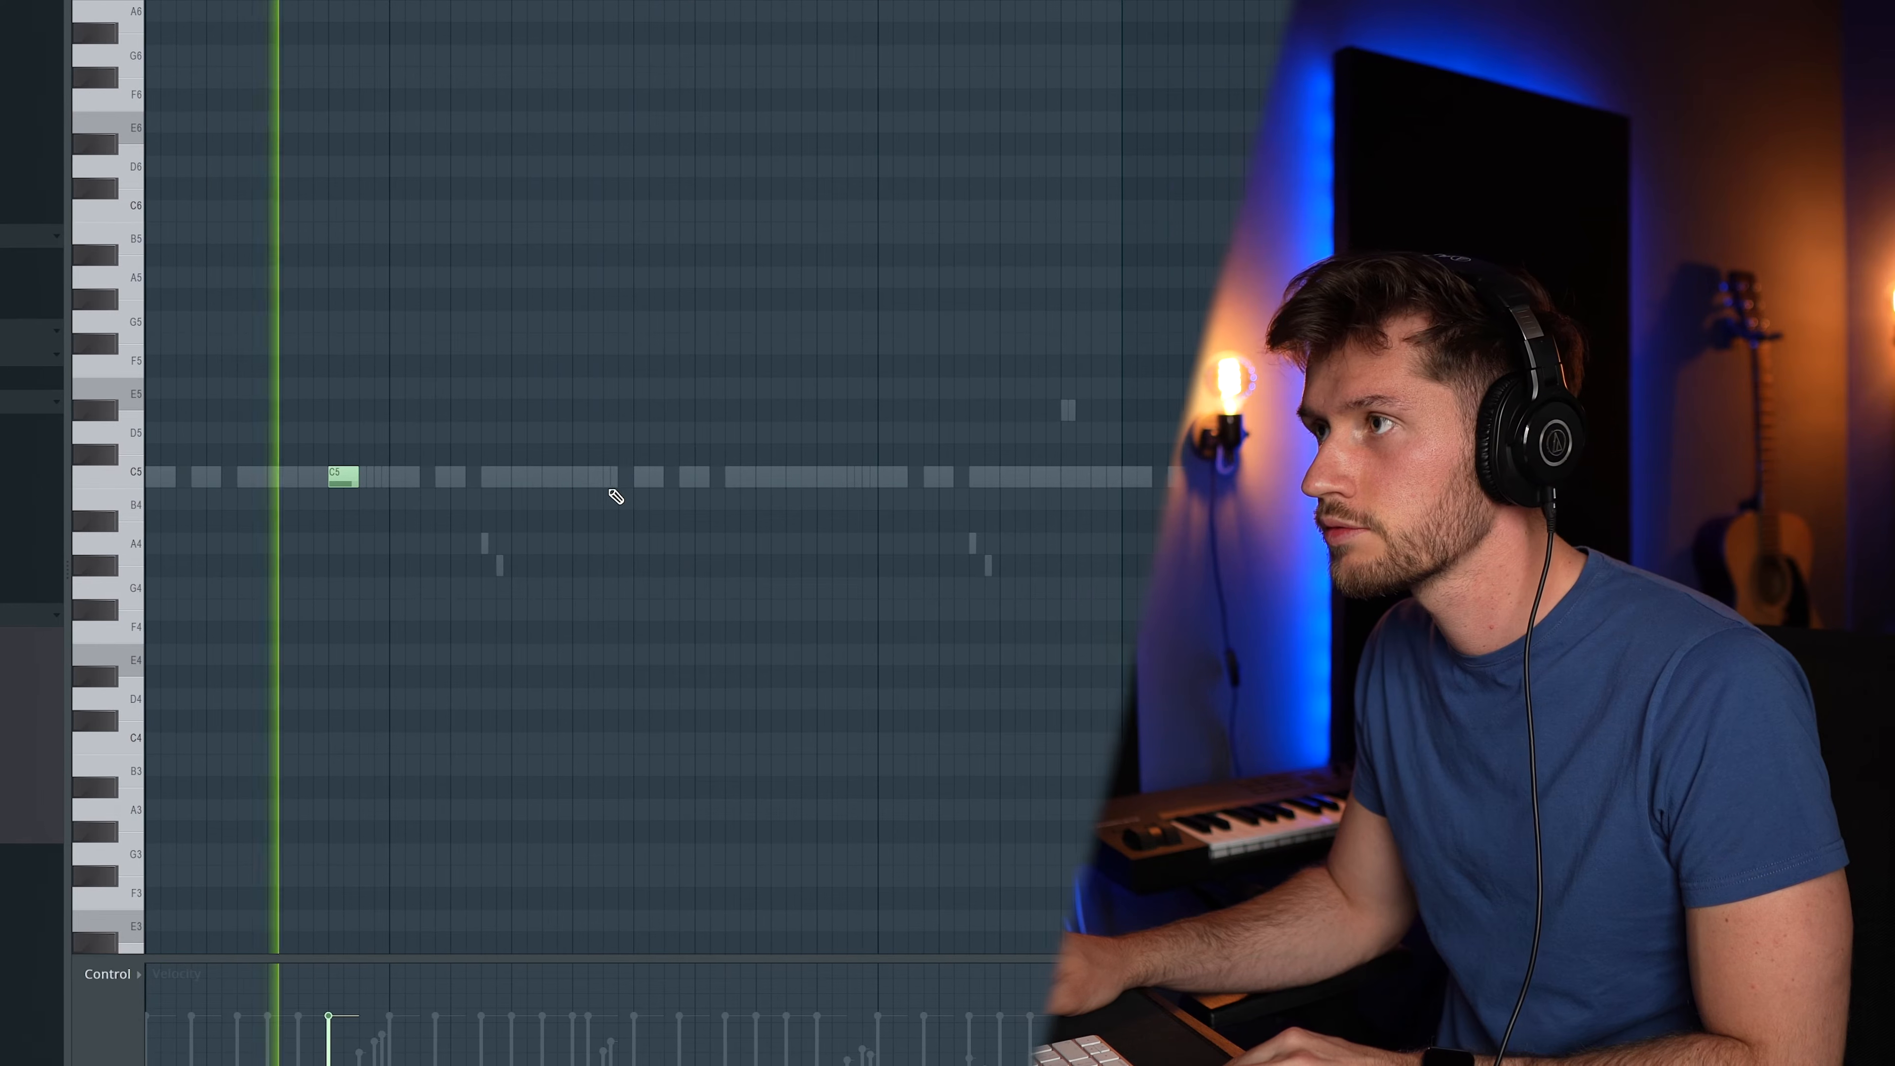
pyautogui.click(617, 477)
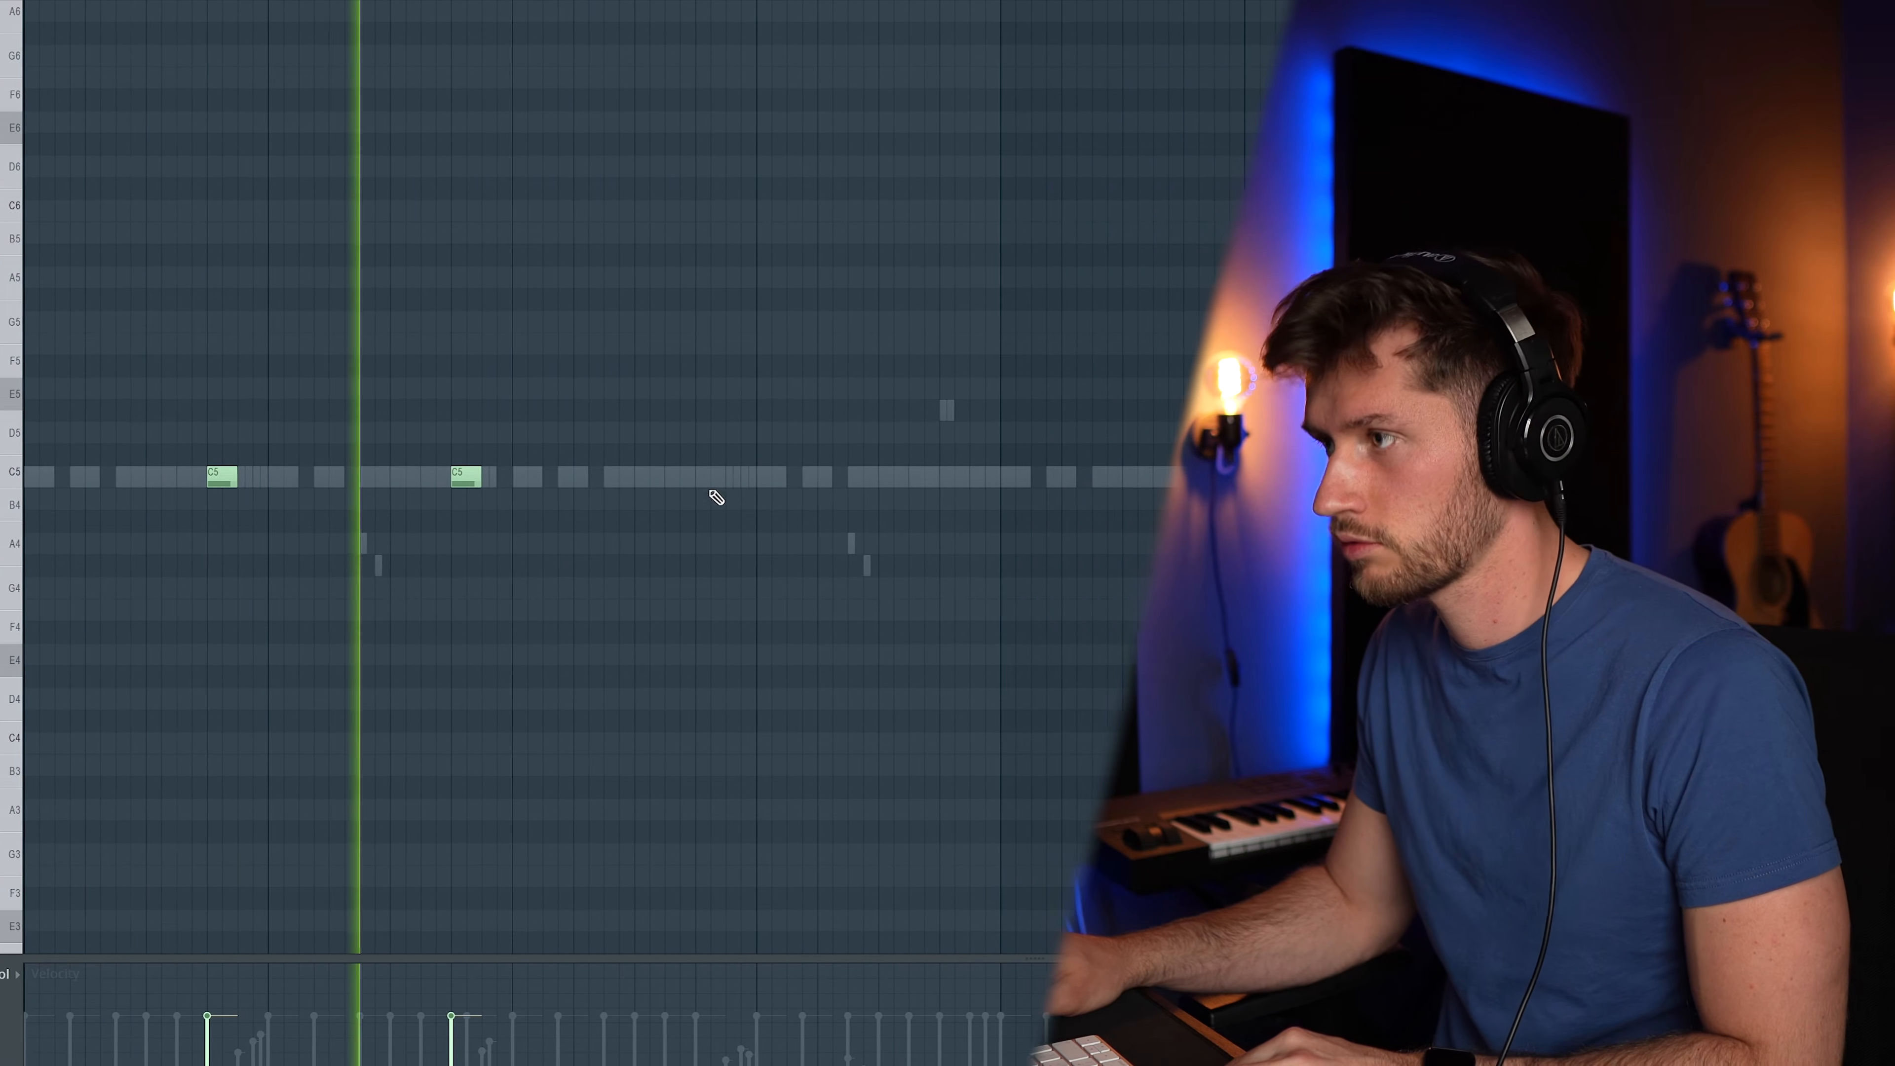
pyautogui.click(739, 478)
pyautogui.click(984, 477)
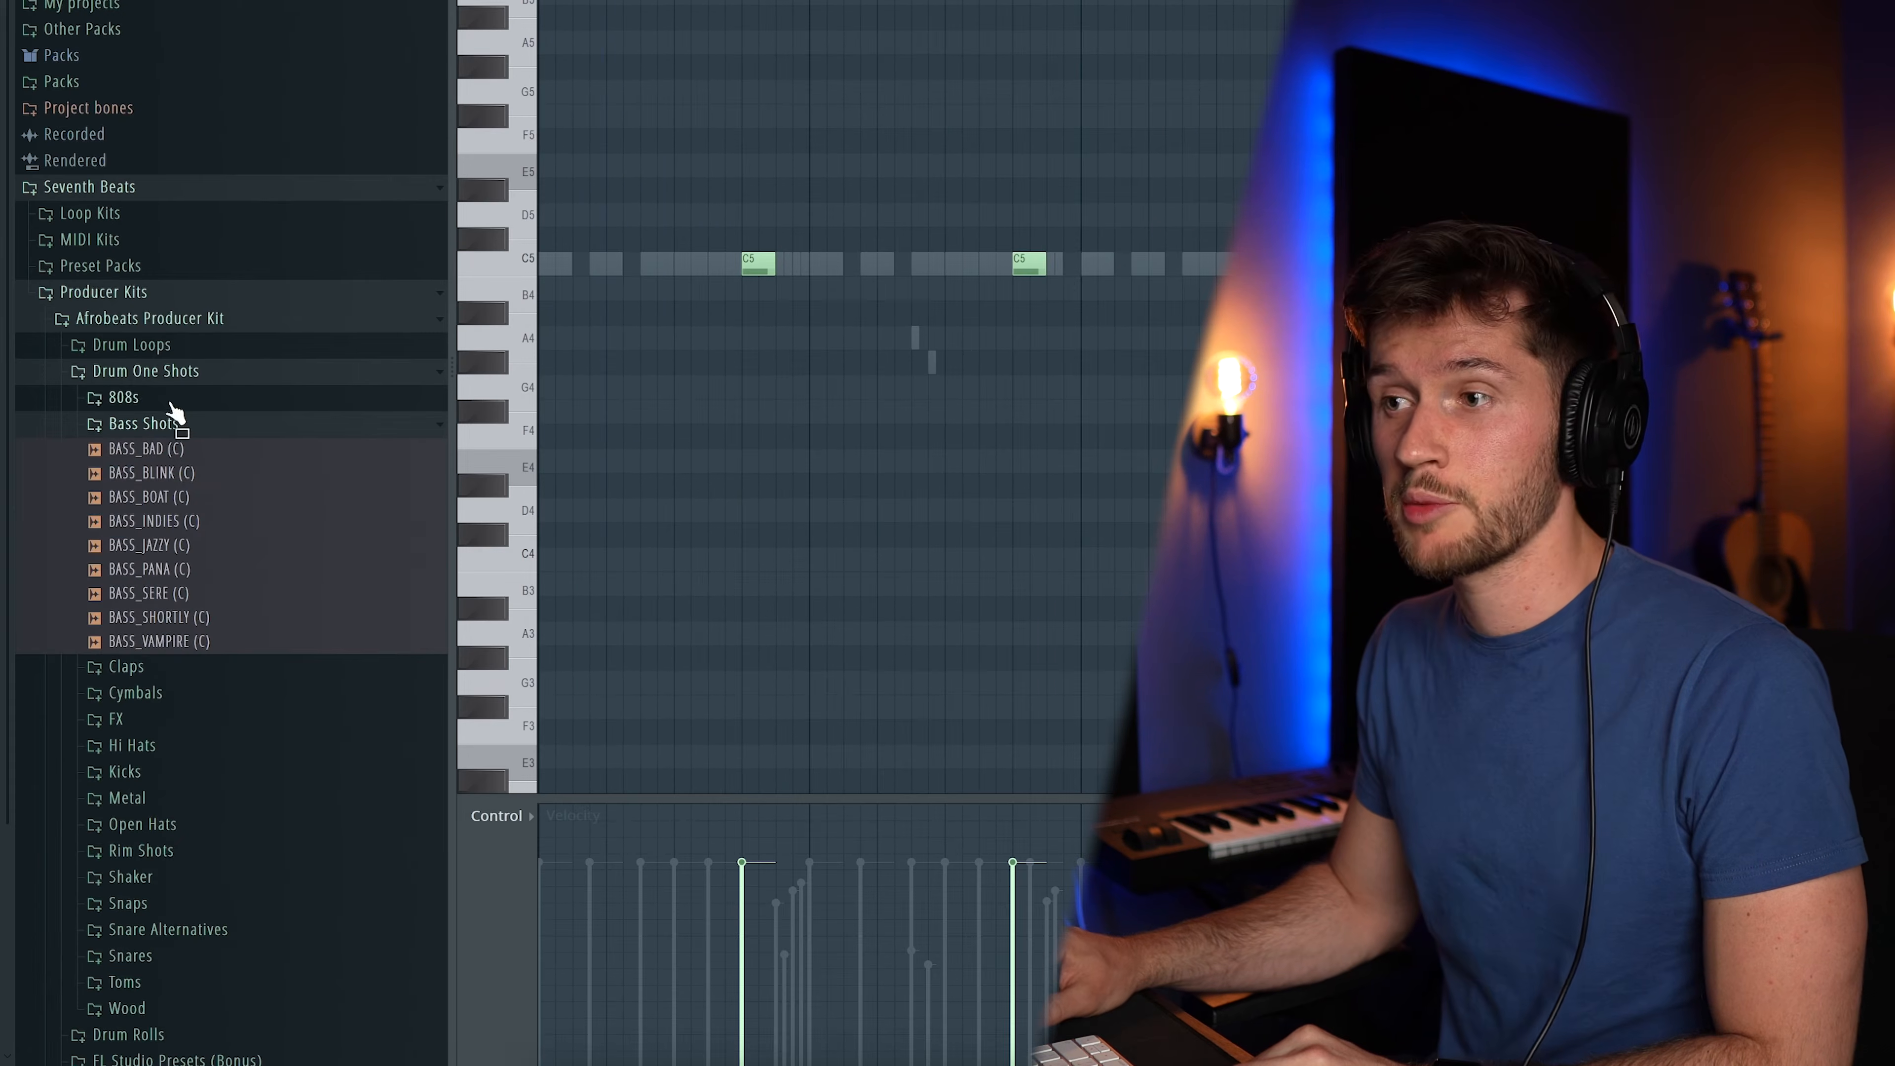
# - Load 808_LOUD [C] from the 808s folder between the hi-hat and open-hat channels and open its envelope settings
pyautogui.click(161, 423)
pyautogui.click(168, 399)
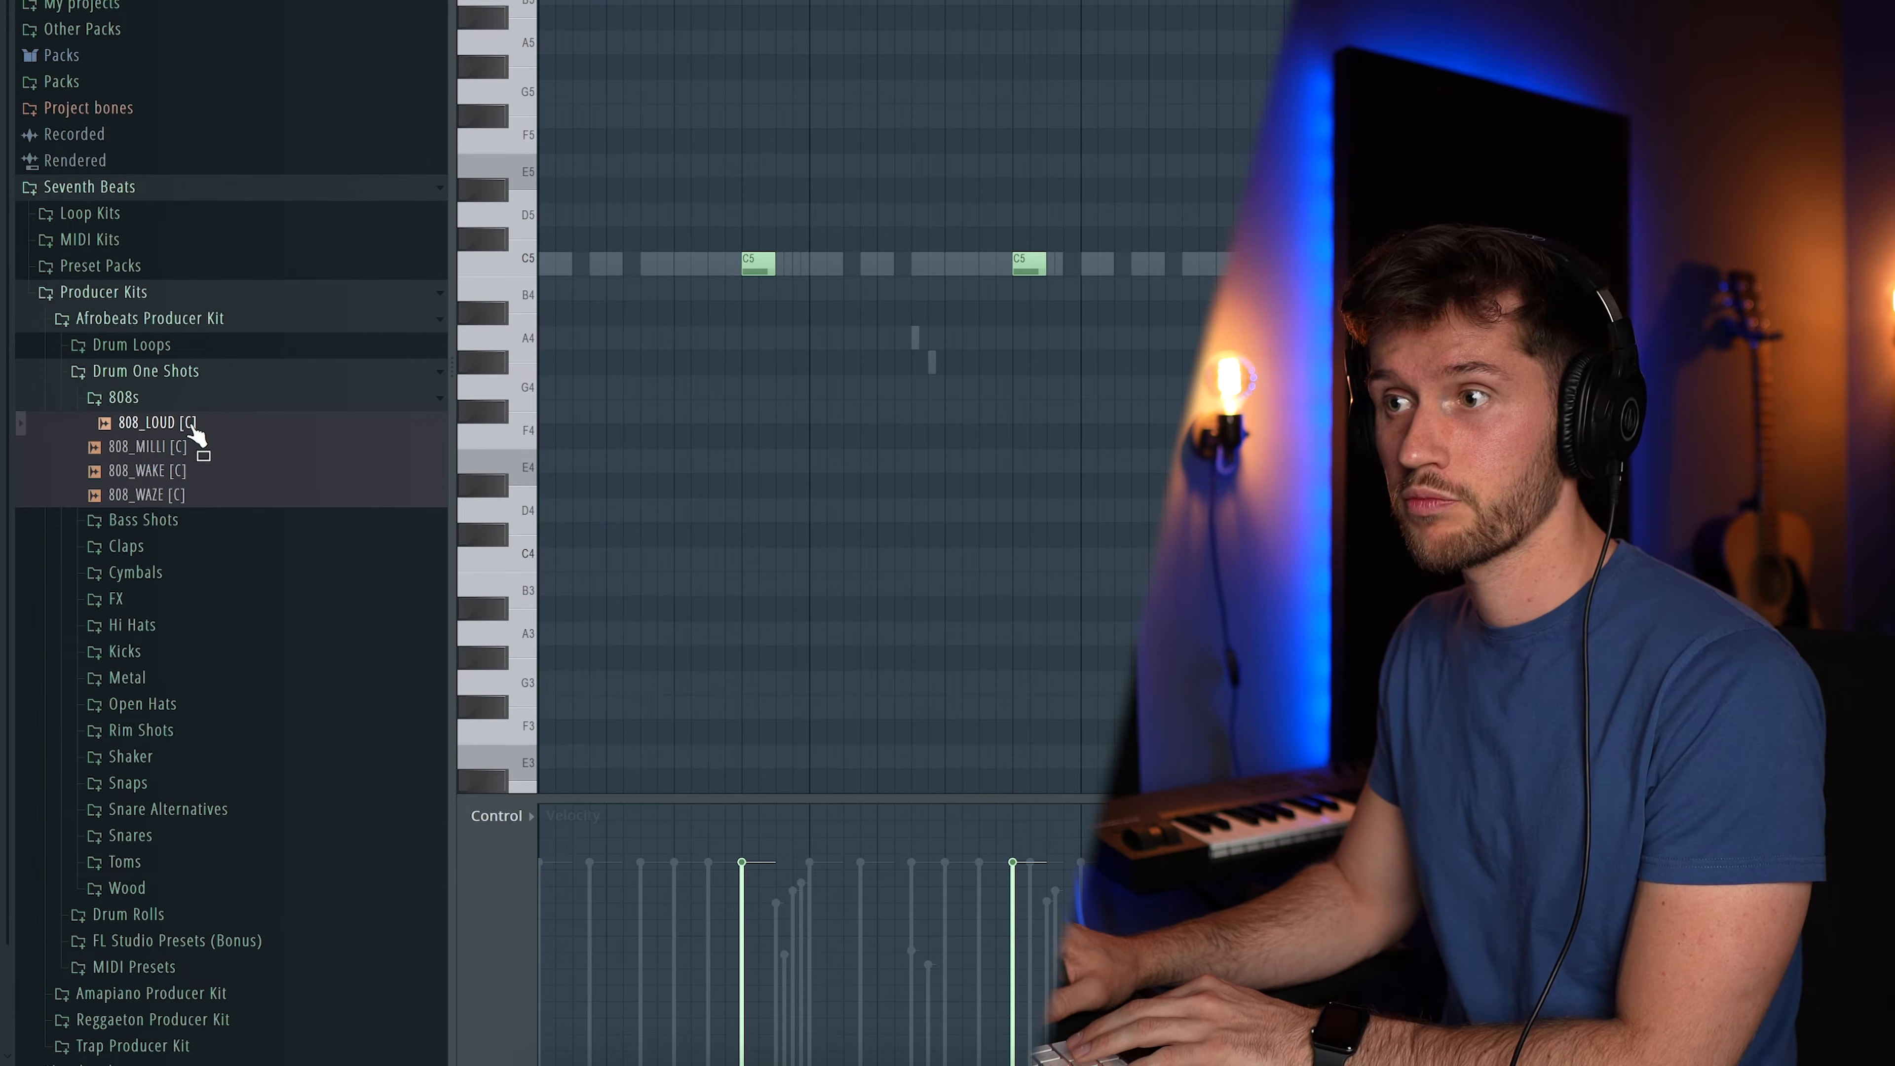
pyautogui.press('F6')
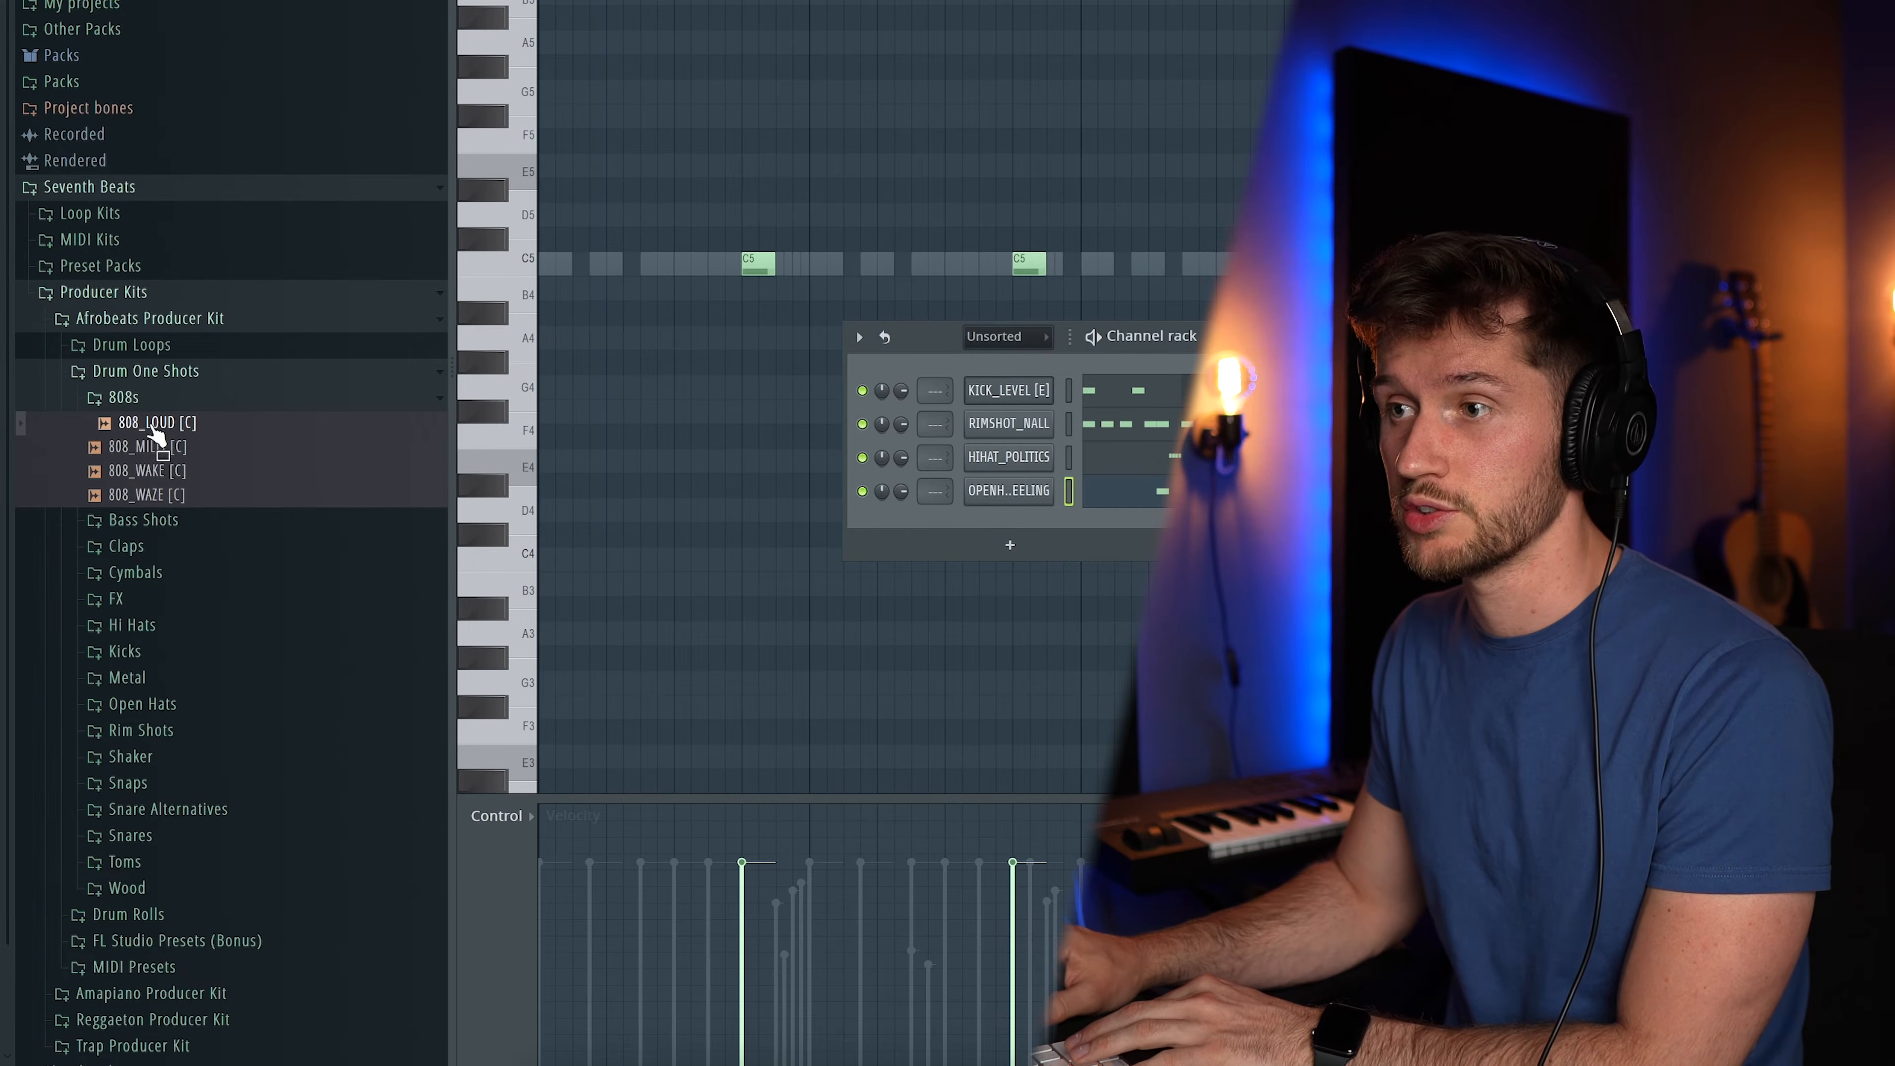
pyautogui.moveTo(1034, 481); pyautogui.dragTo(1037, 489)
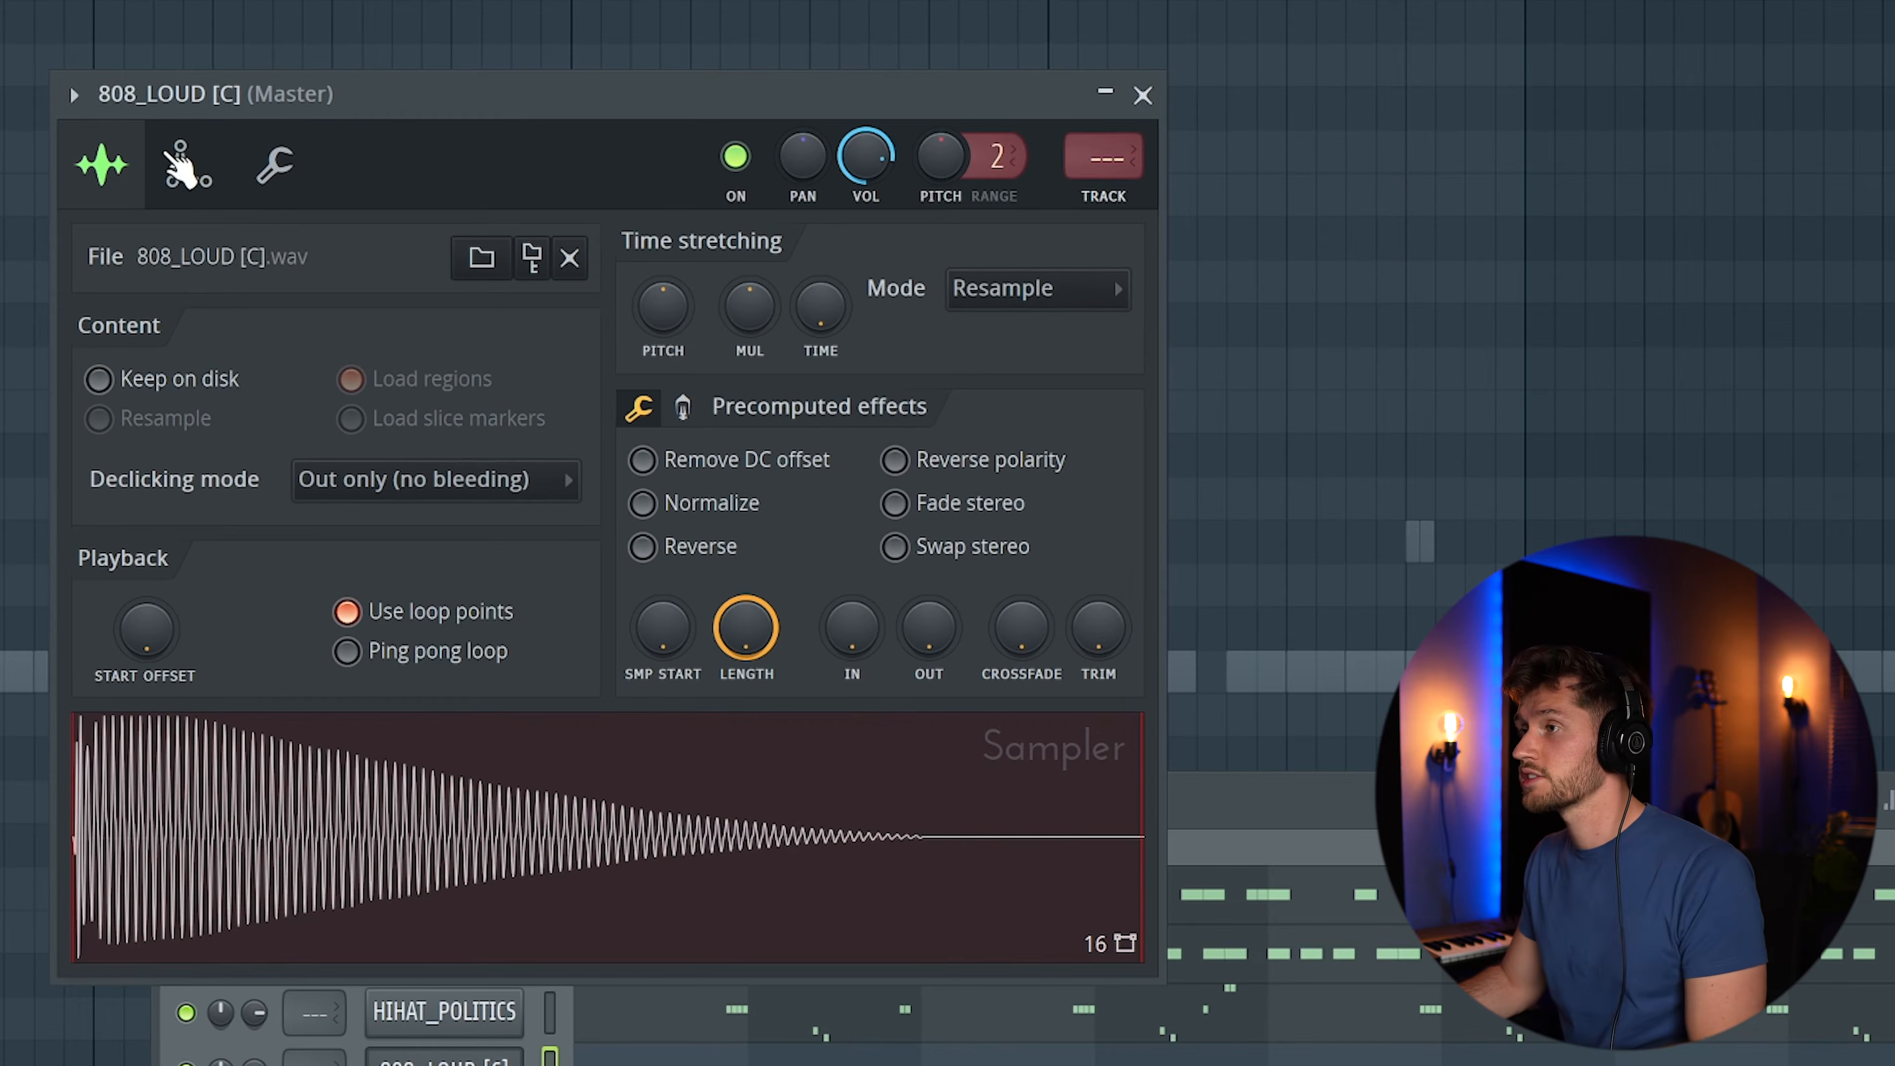
pyautogui.click(187, 163)
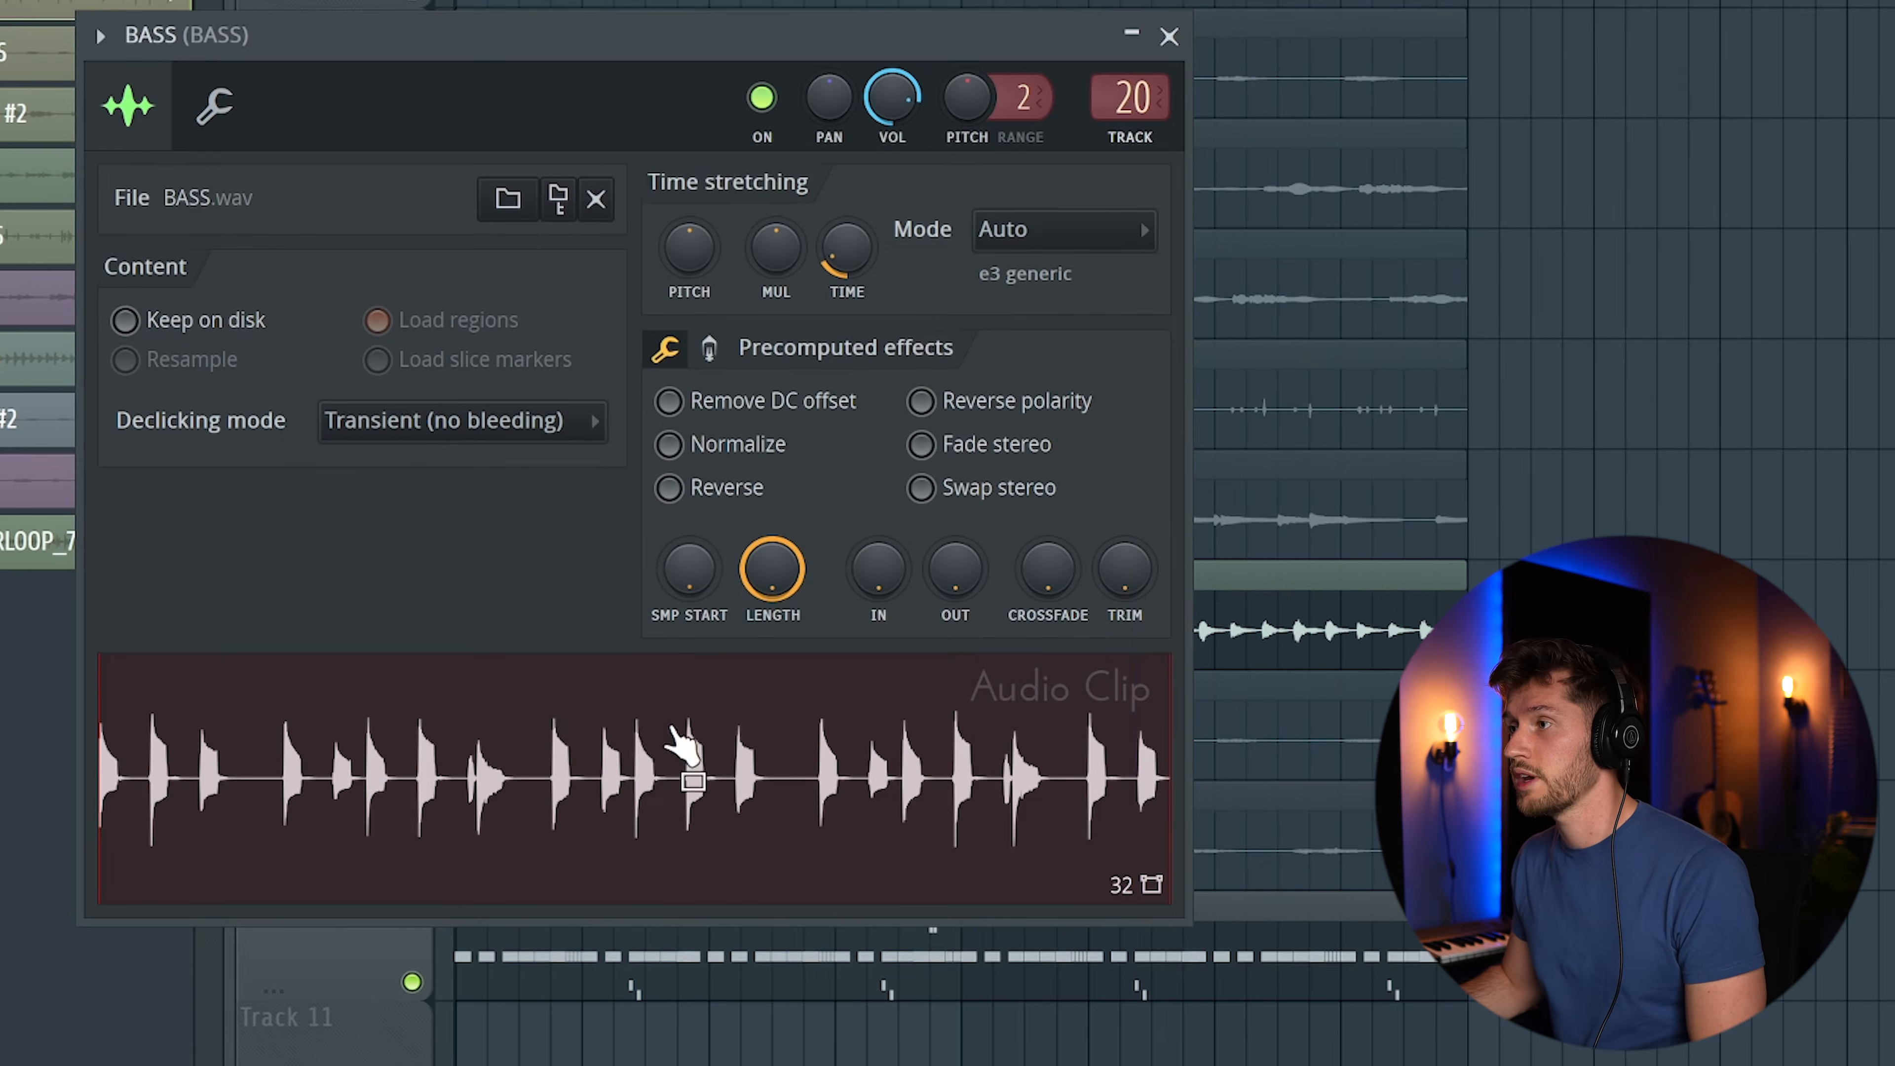
# - Detect the pitch regions of the BASS audio in Edison and convert it to a score in the 808_LOUD [C] piano roll
pyautogui.rightClick(581, 737)
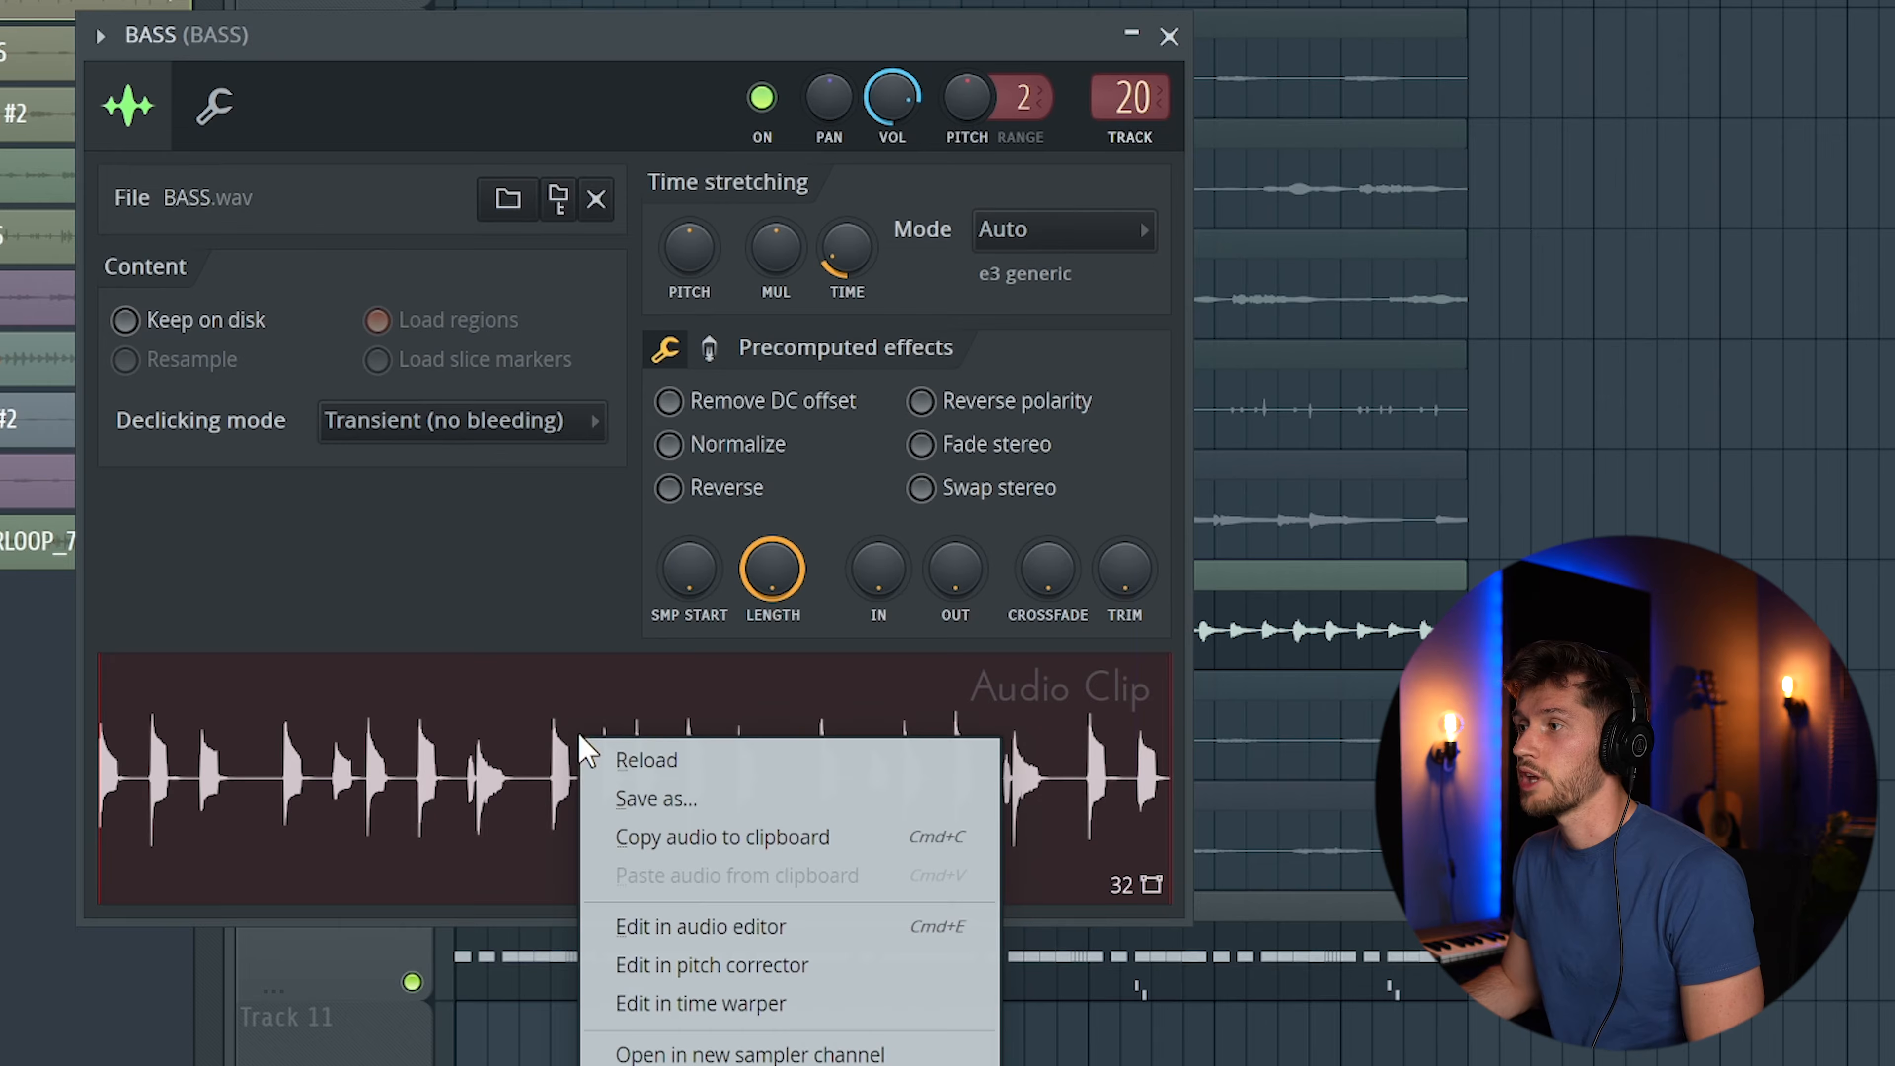
pyautogui.click(776, 931)
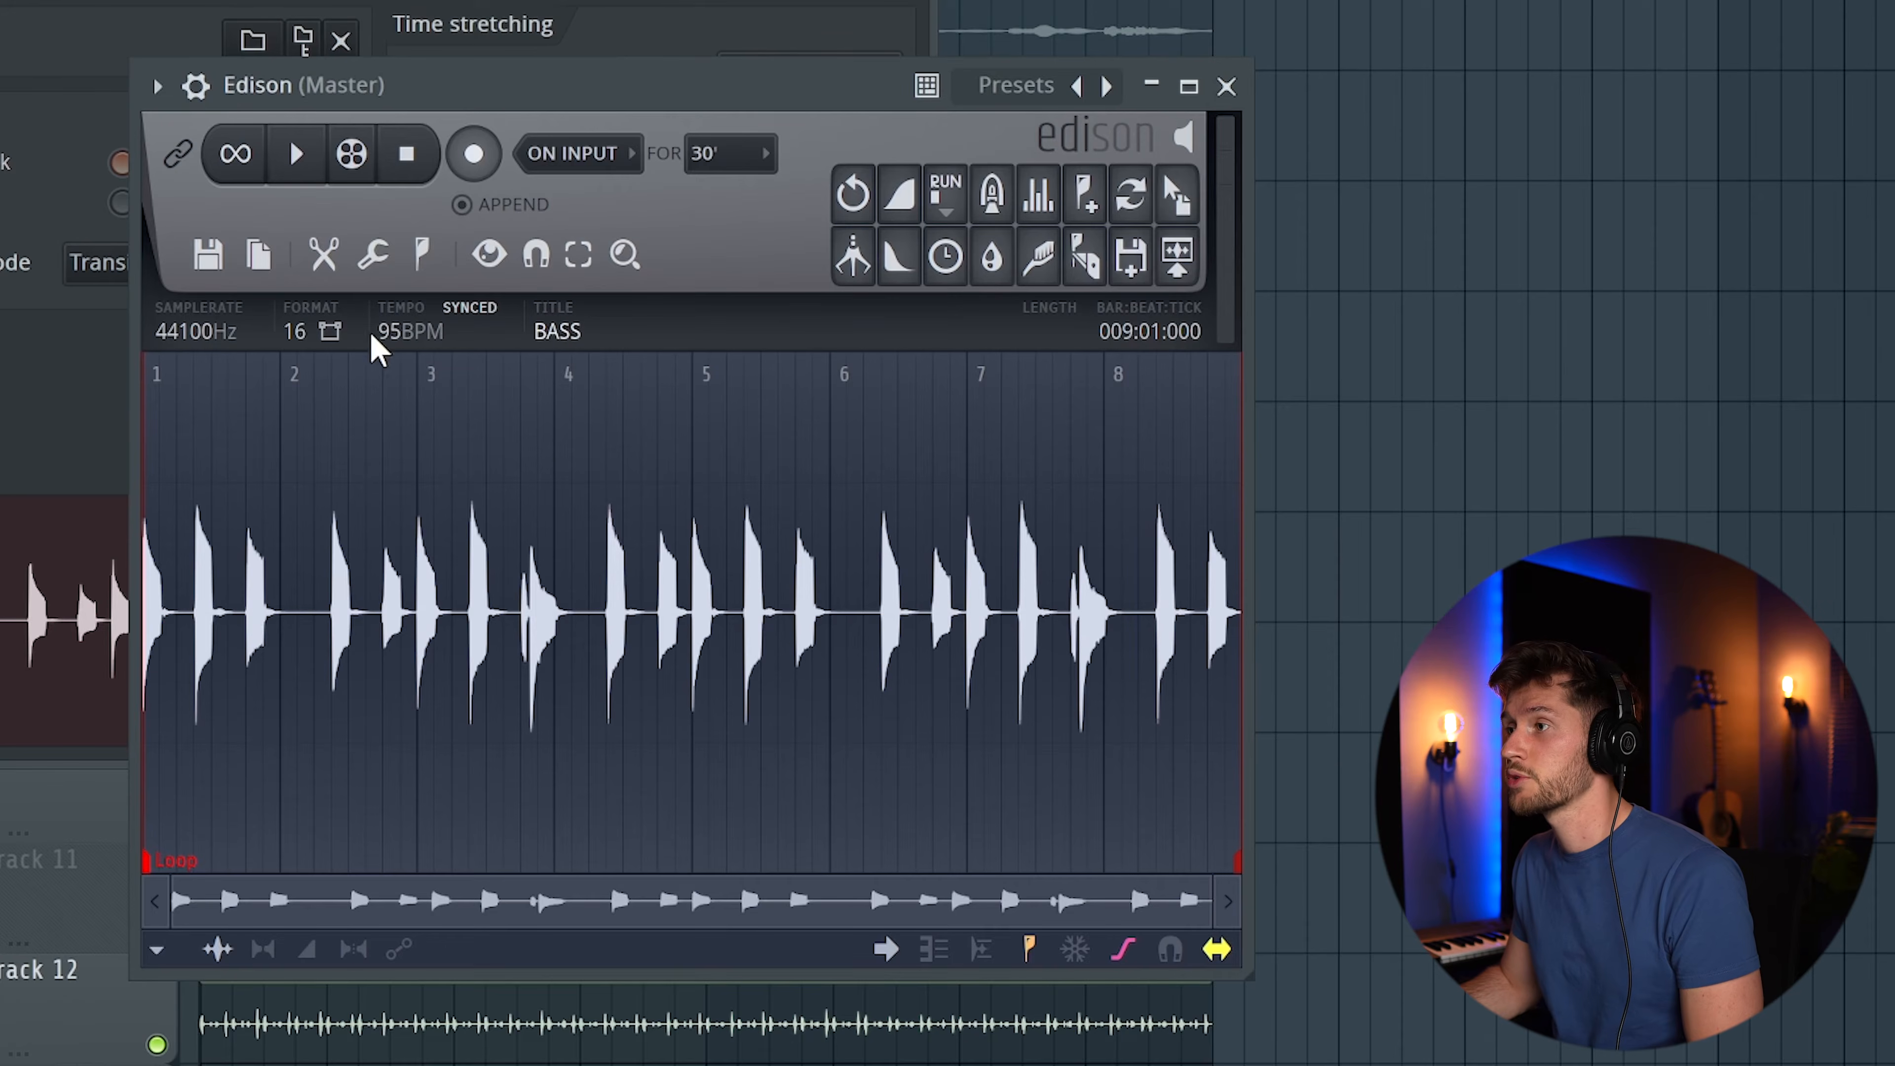
pyautogui.click(423, 255)
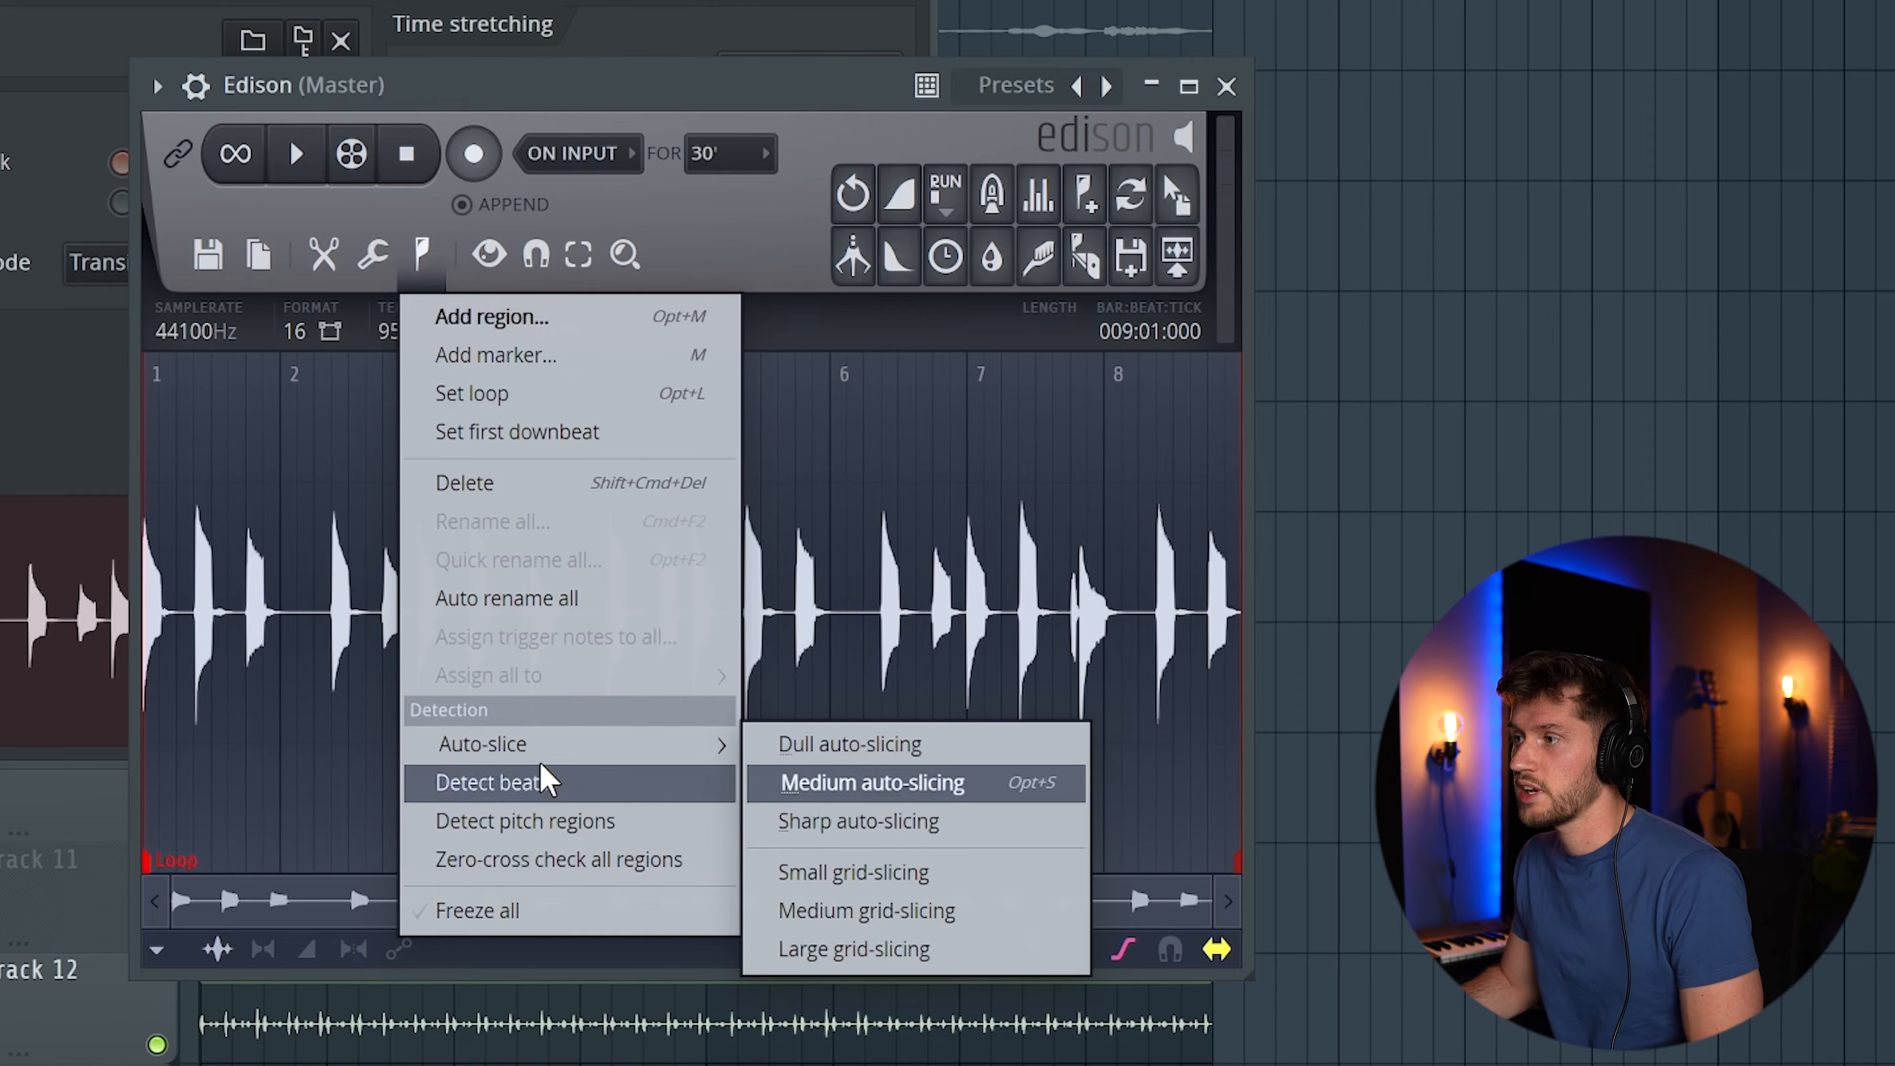
pyautogui.click(634, 829)
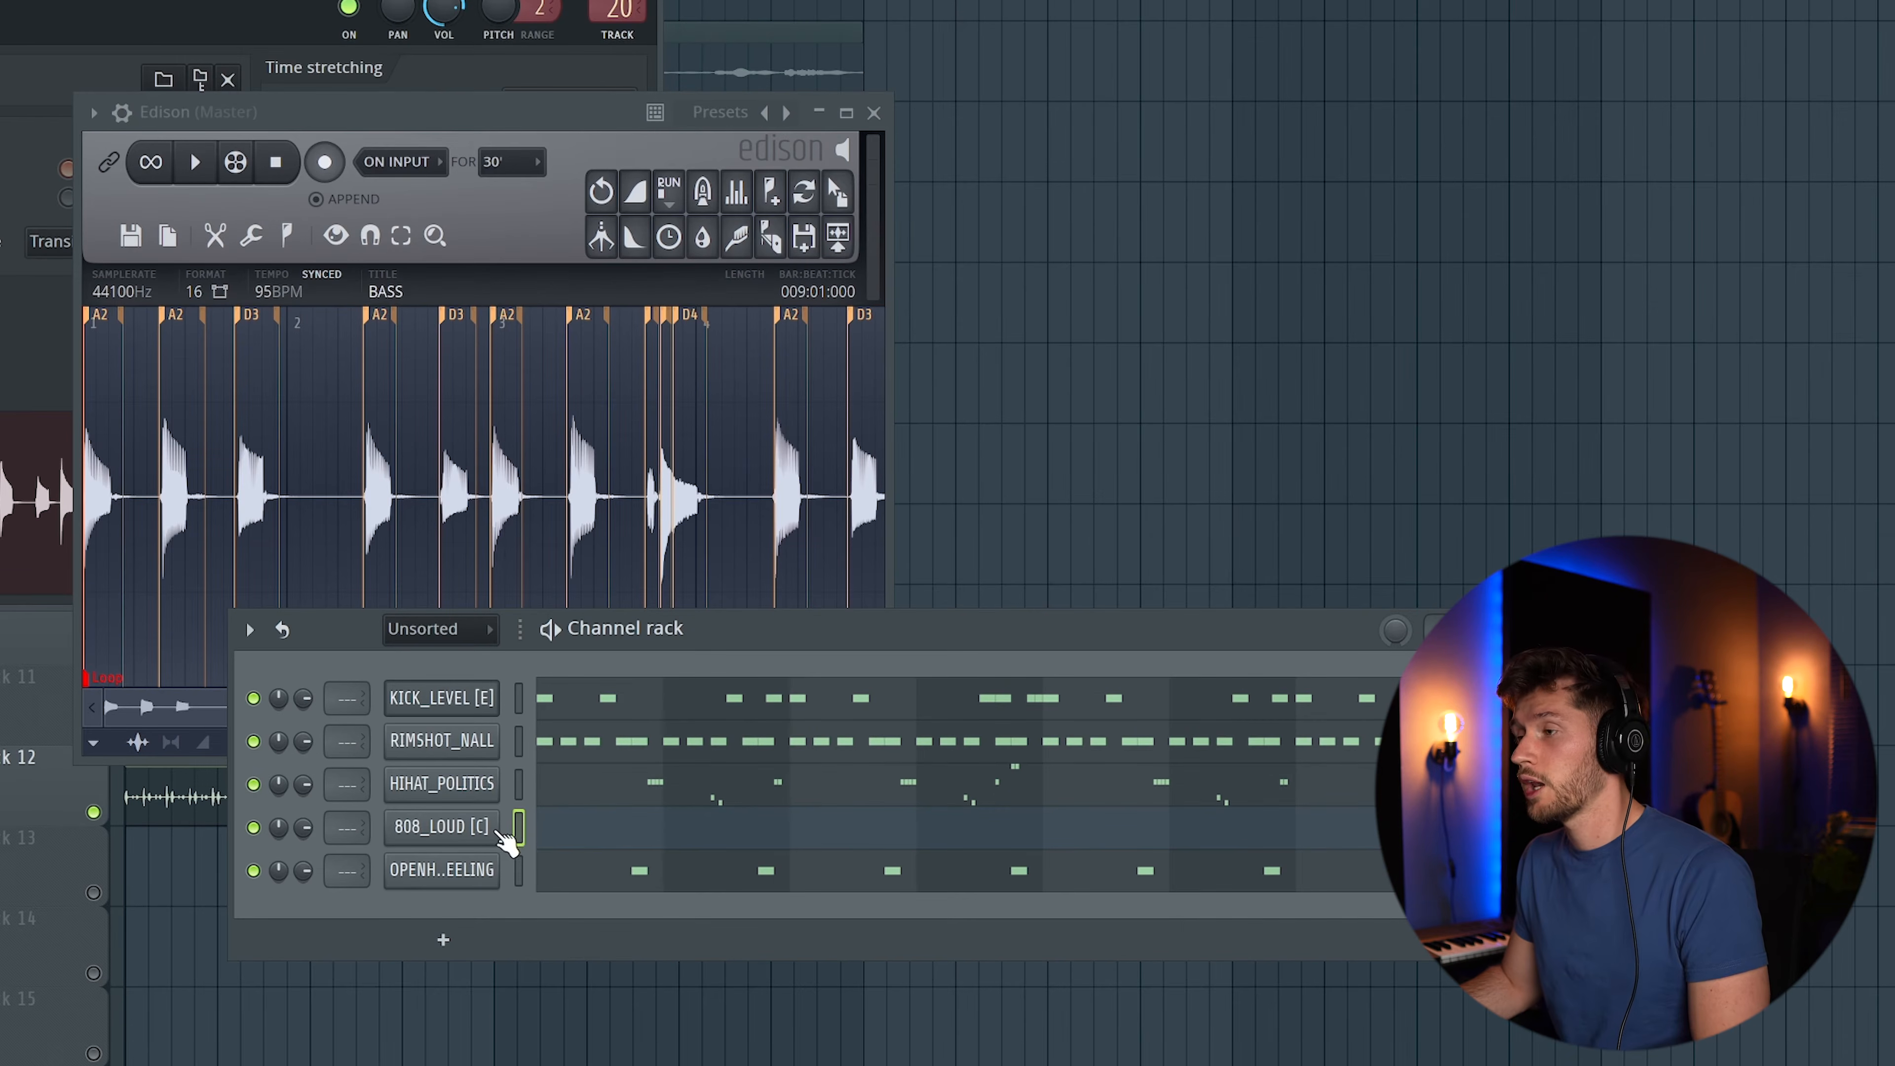
pyautogui.click(253, 236)
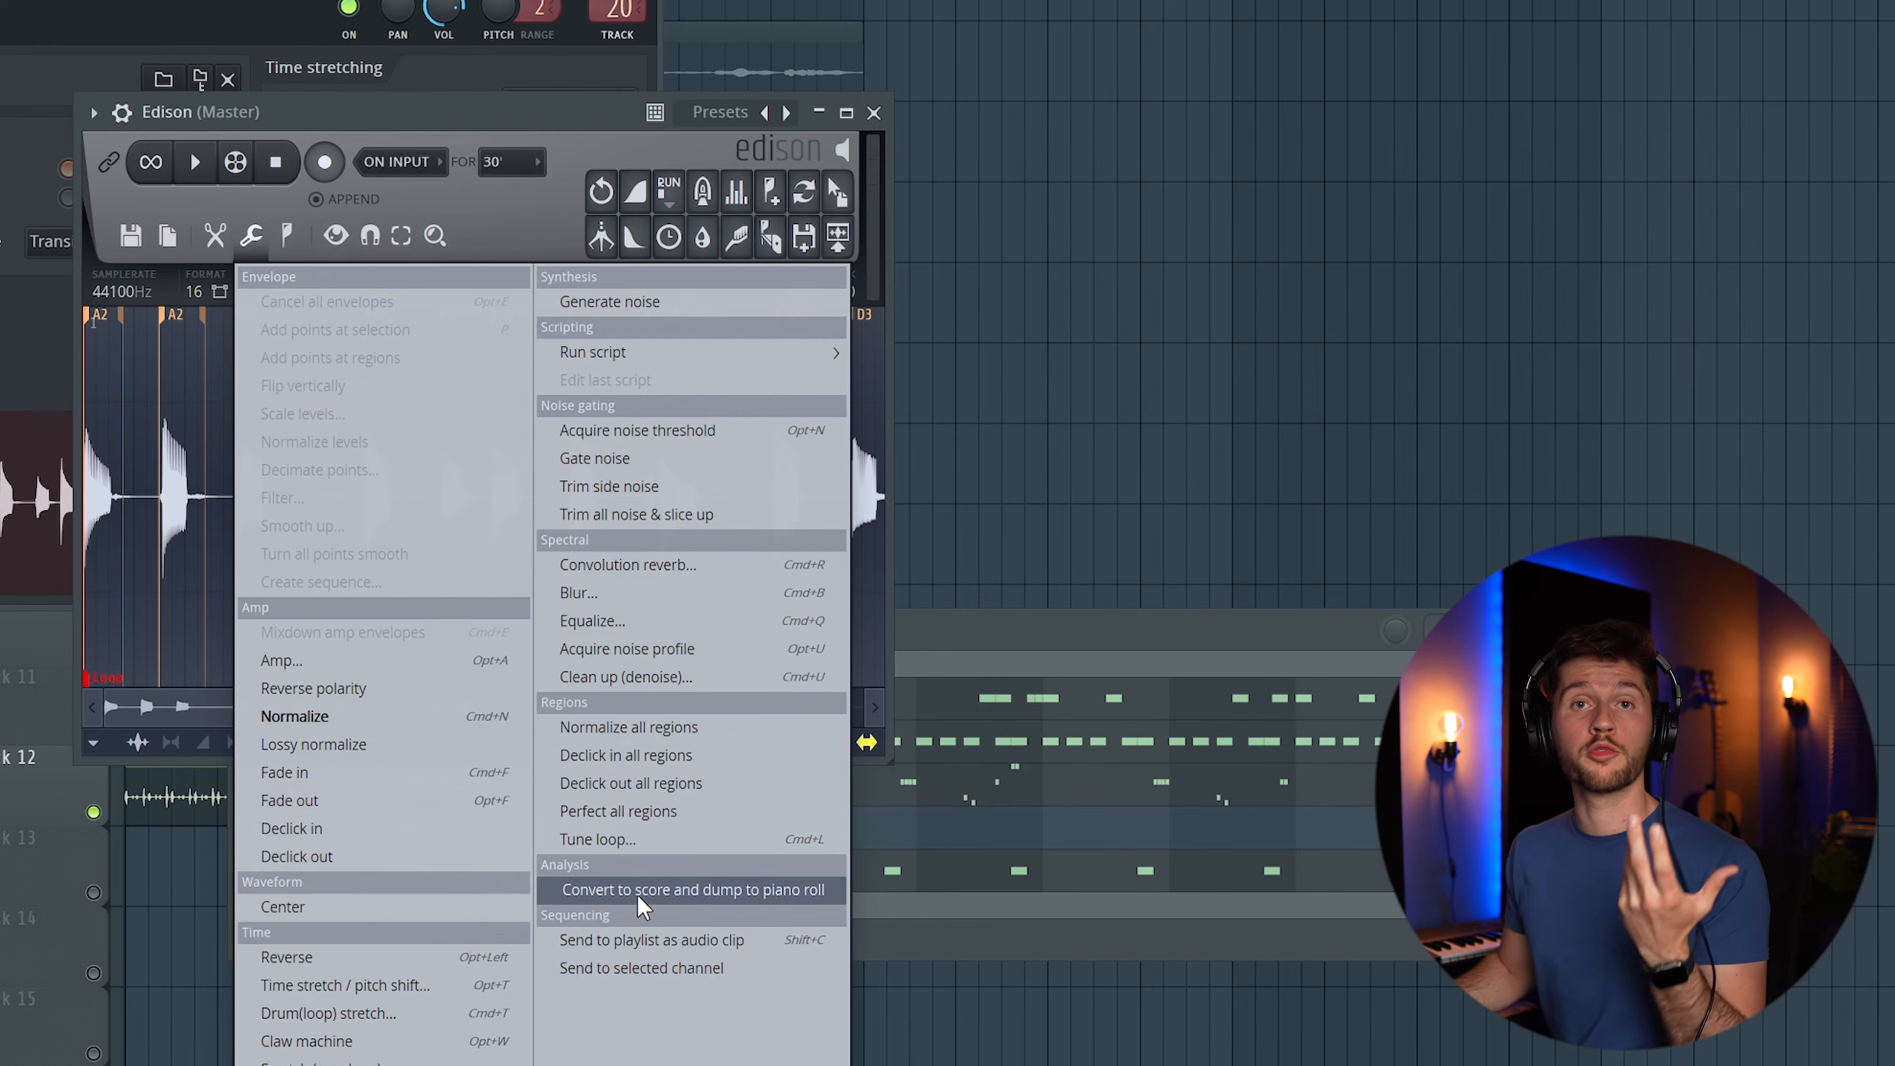
pyautogui.click(643, 908)
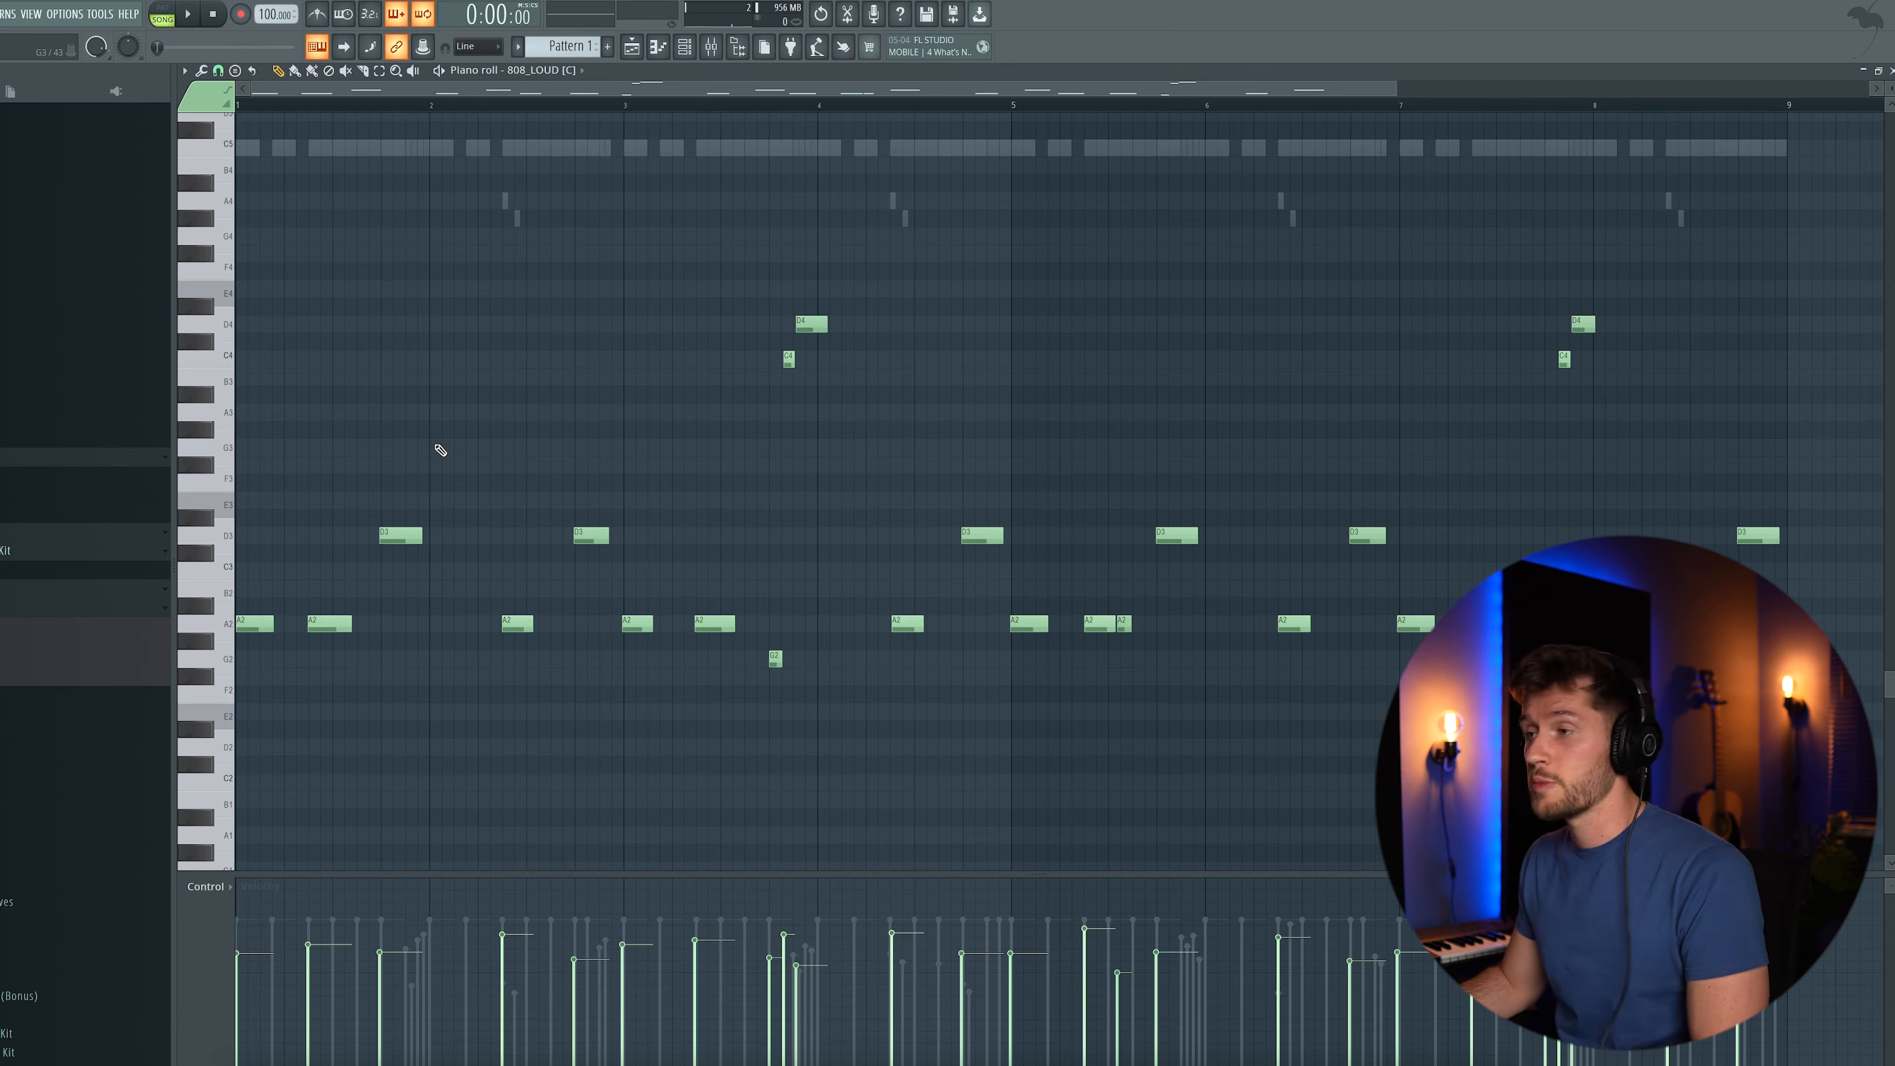
# - Raise all the 808 notes two octaves and delete the short G4, C6 and D6 fill notes around the end of bar 3
pyautogui.moveTo(224, 386); pyautogui.dragTo(266, 708)
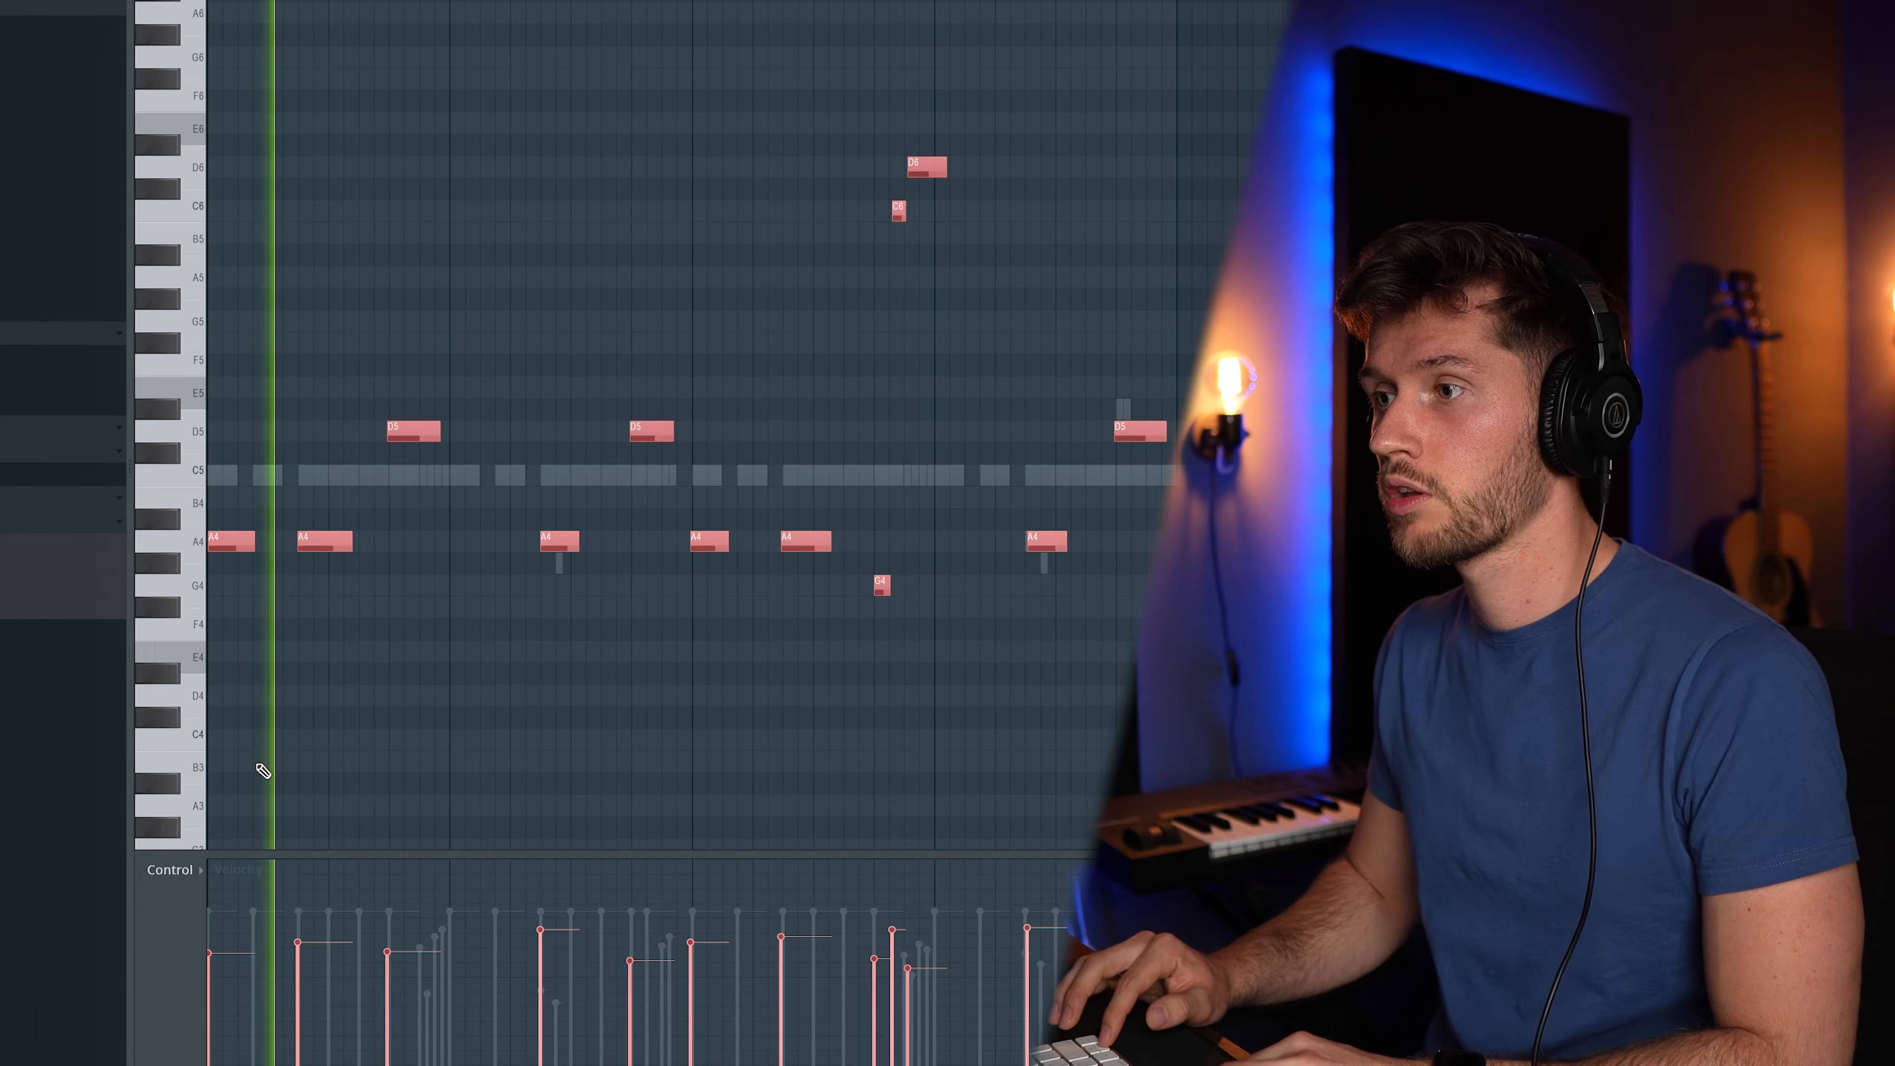
pyautogui.keyDown('ctrl'); pyautogui.click(632, 312); pyautogui.keyUp('ctrl')
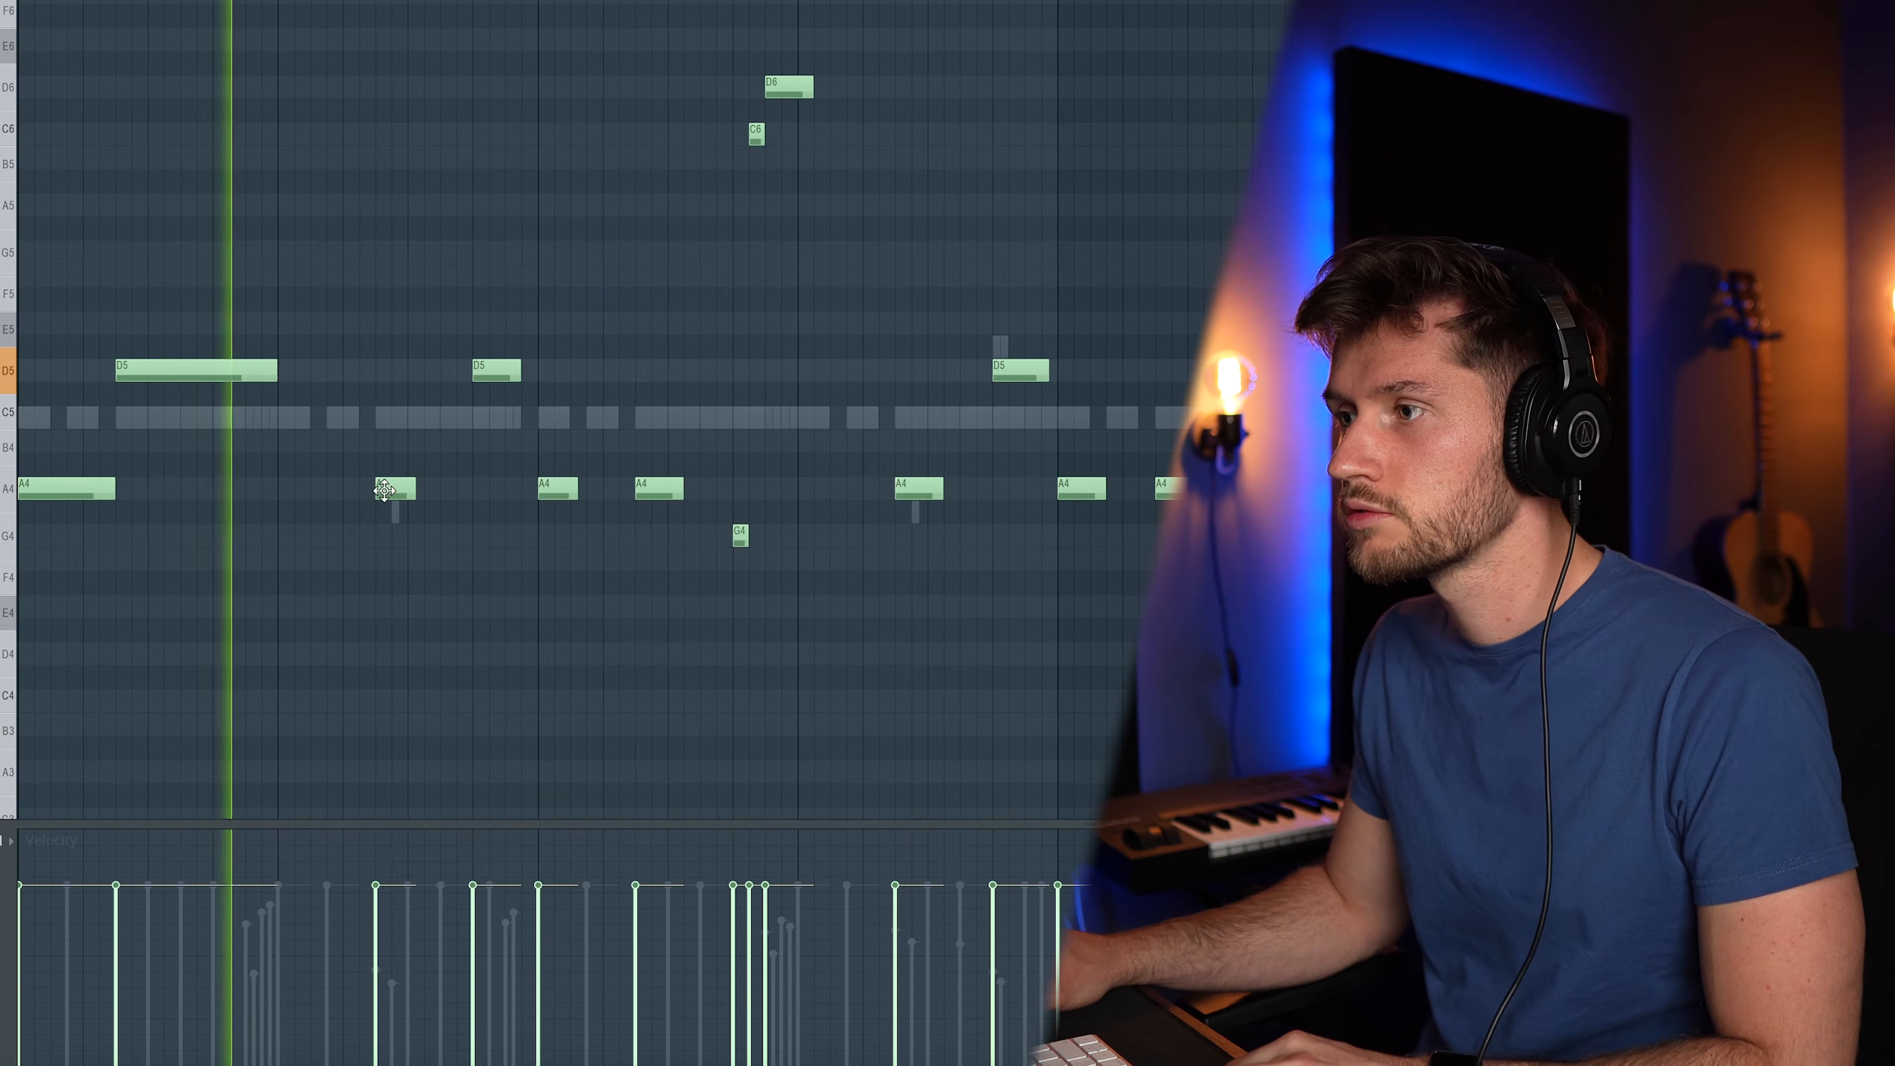
pyautogui.moveTo(723, 30); pyautogui.dragTo(803, 593)
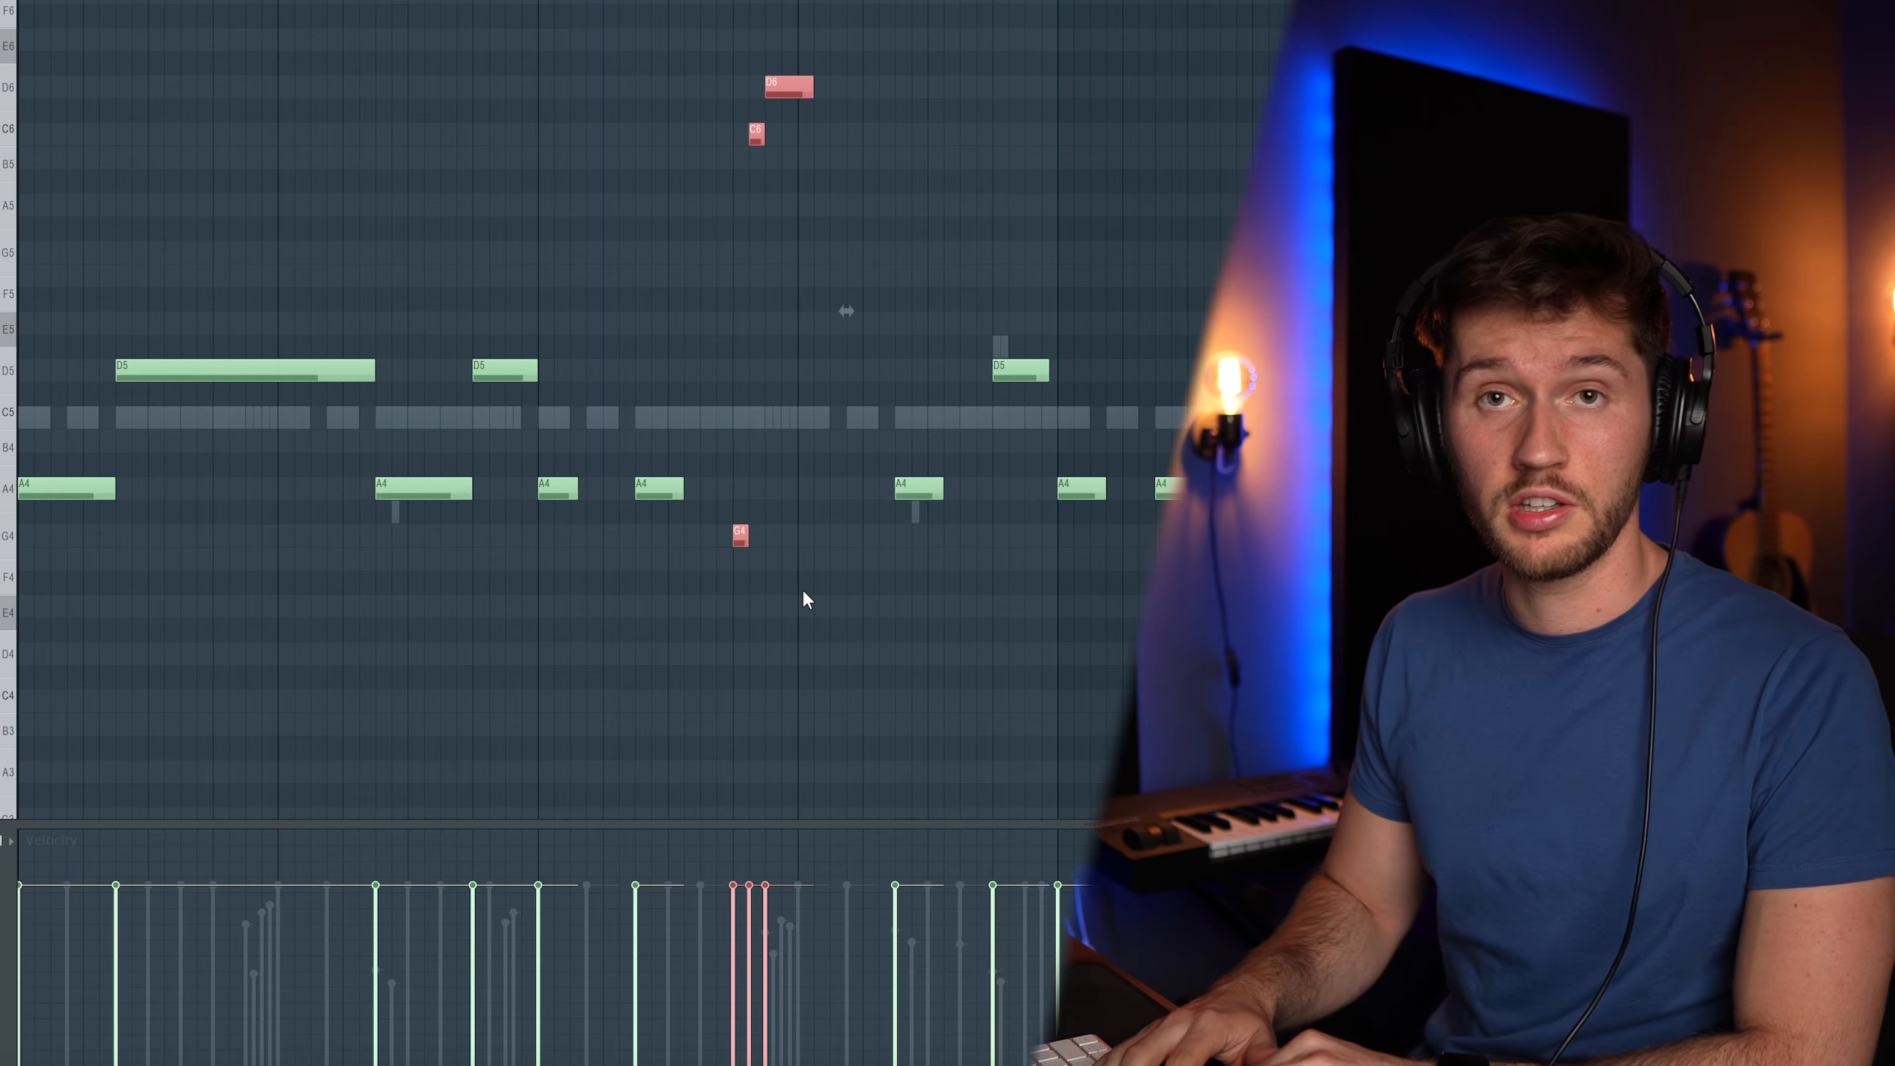
pyautogui.press('Delete')
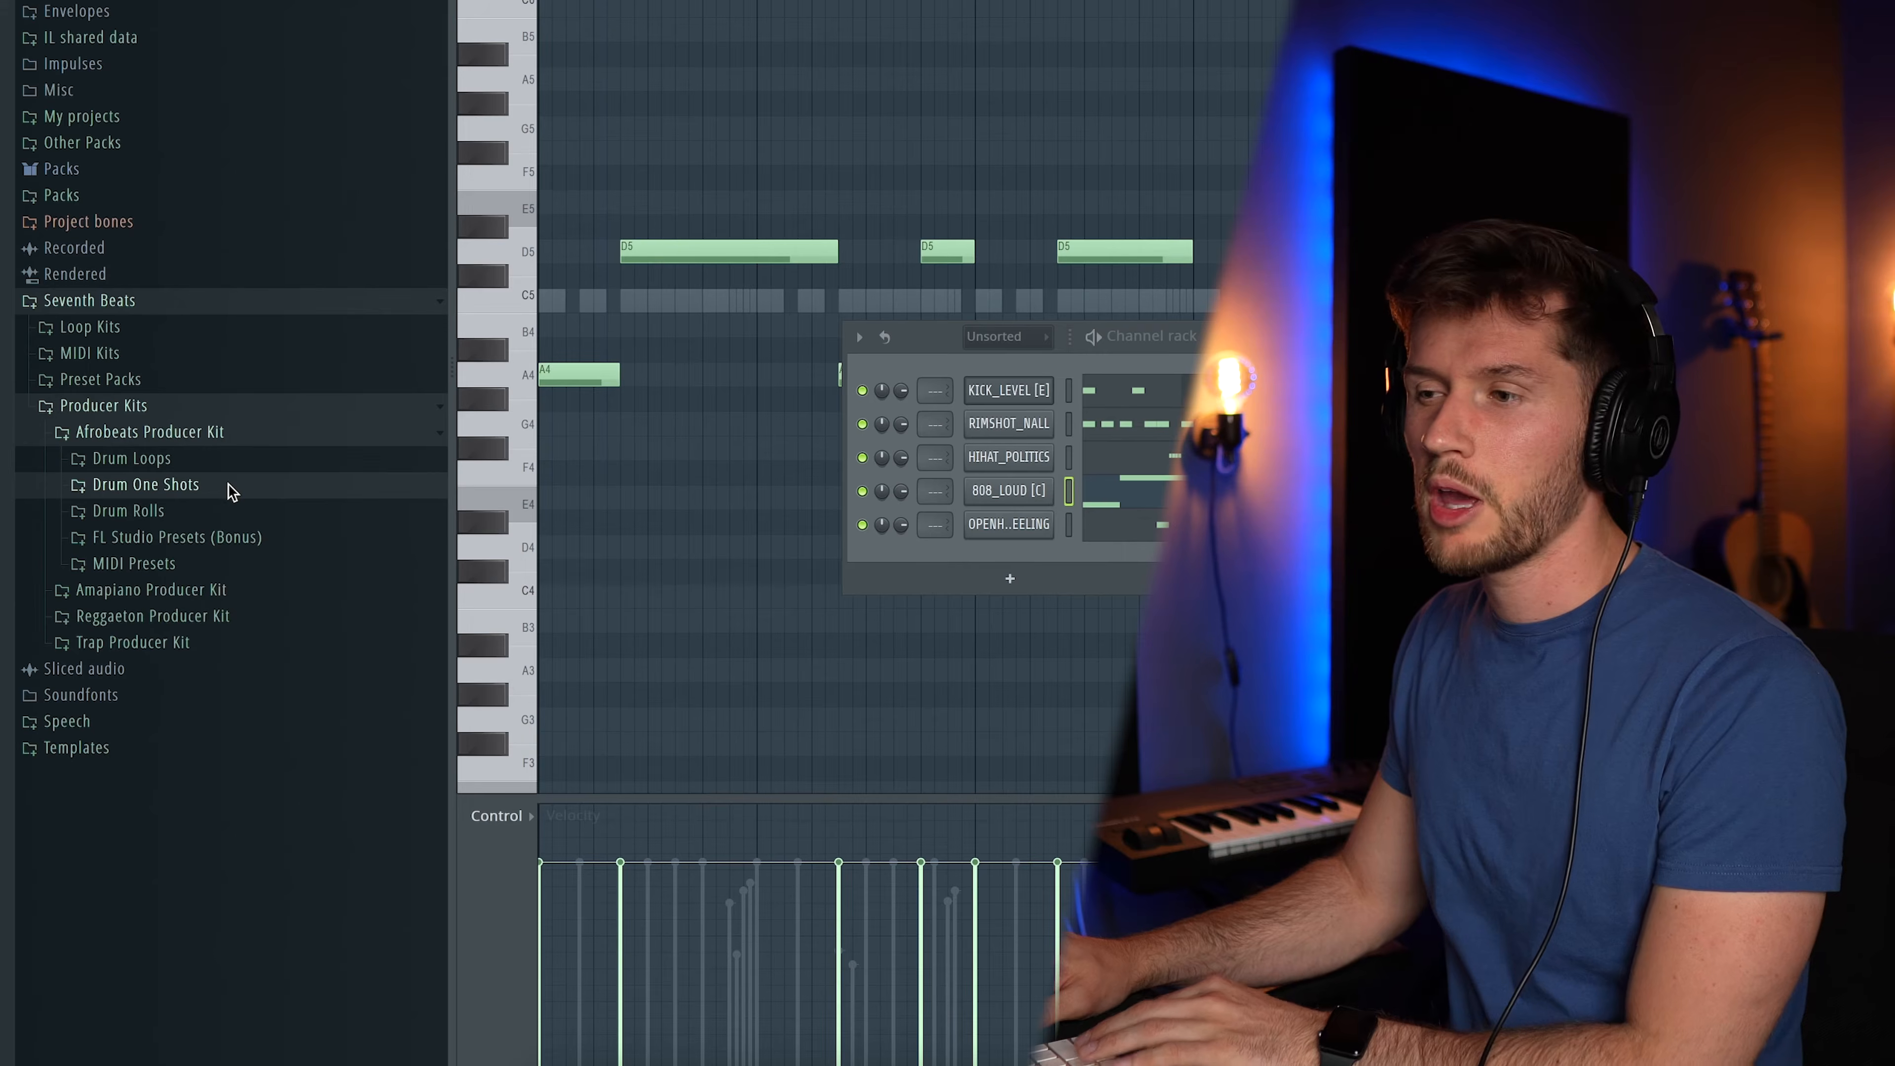
# - Load a one-shot from the Shaker folder and build a rhythm of paired C5 hits with the first of each pair softer
pyautogui.click(230, 487)
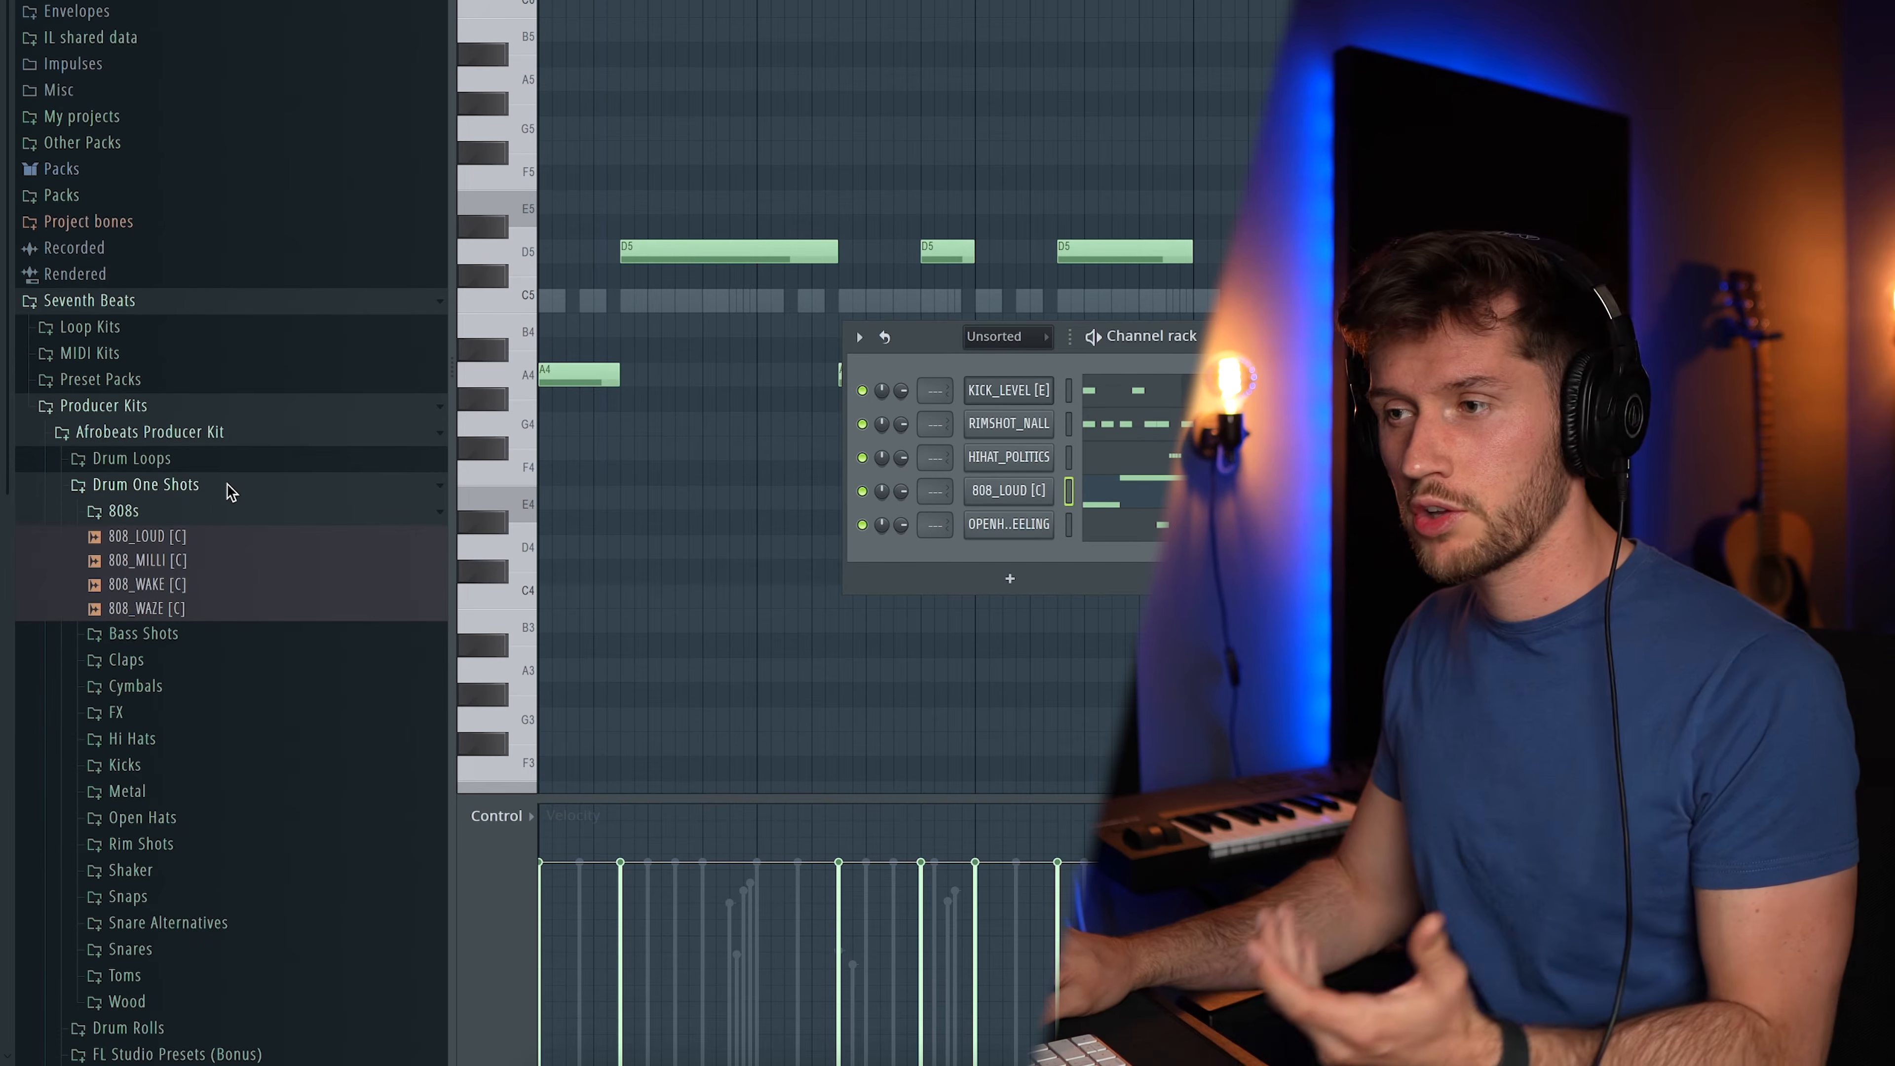
pyautogui.click(181, 520)
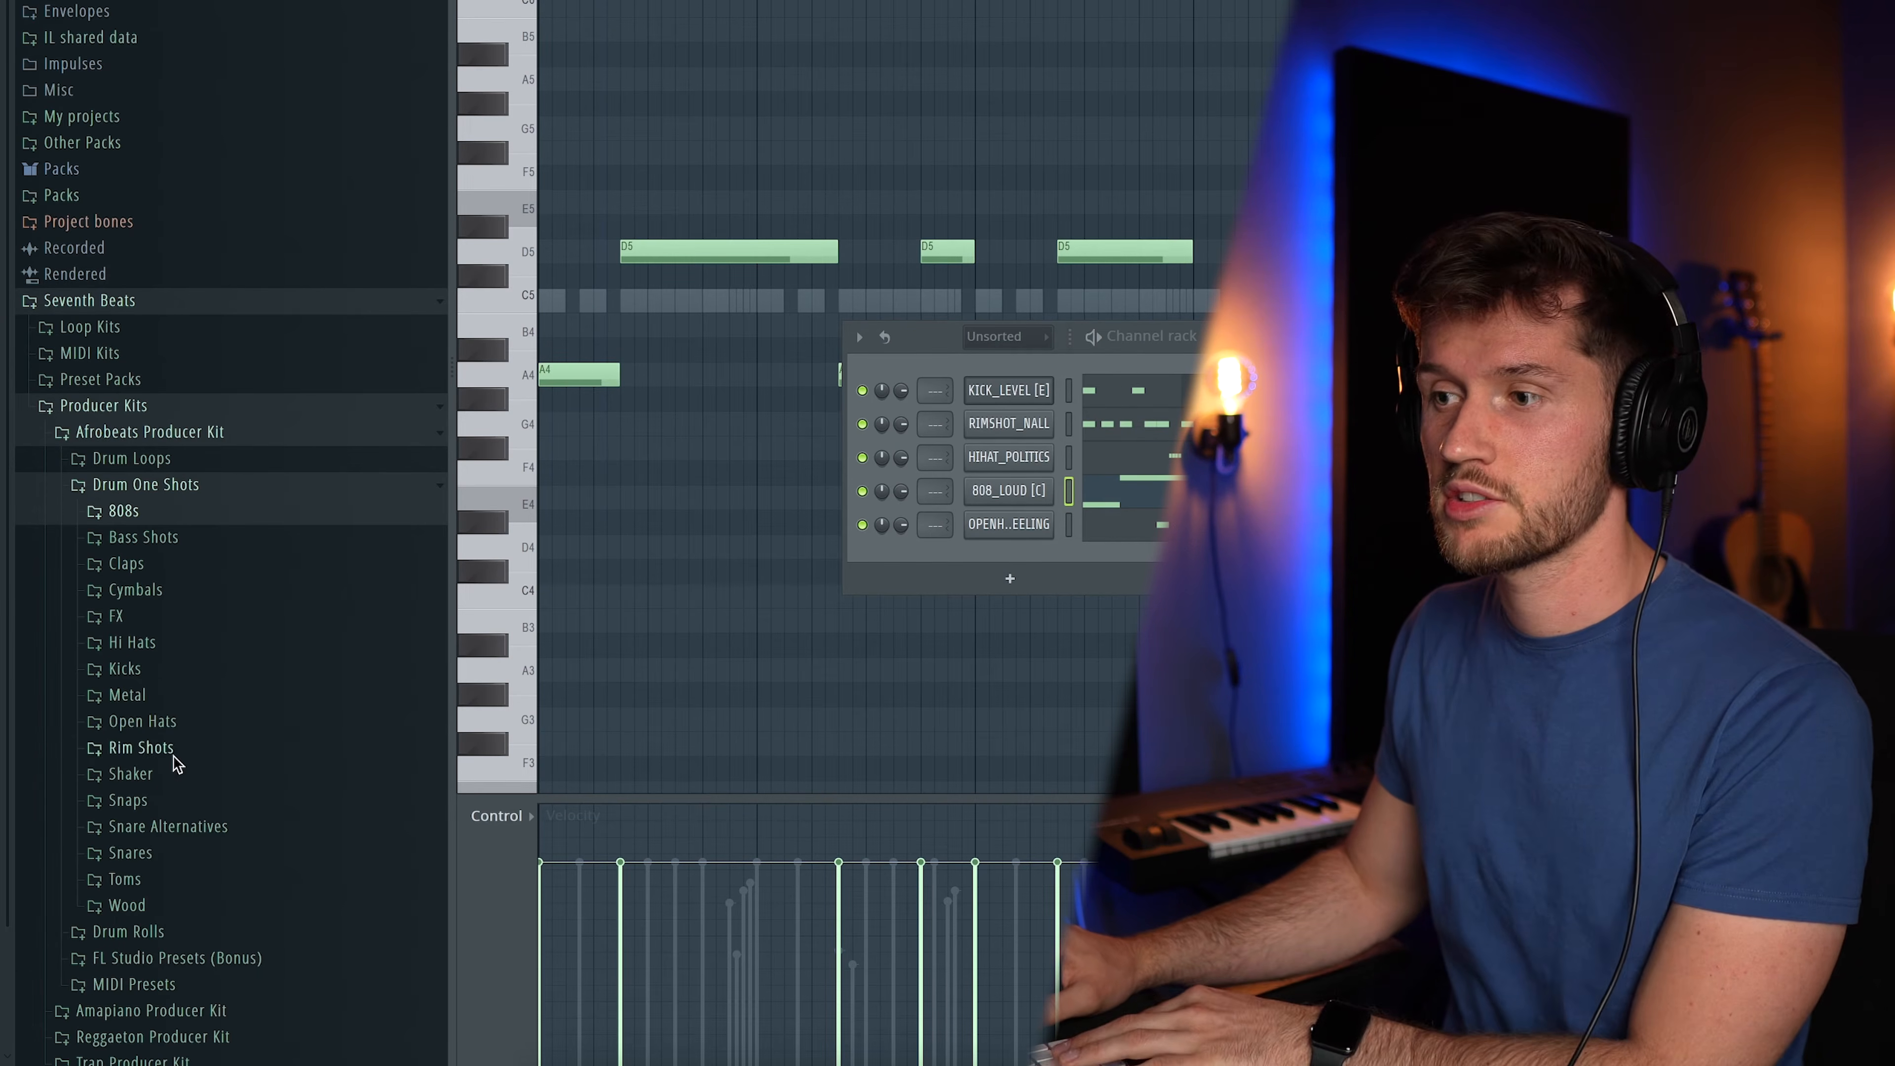
pyautogui.click(160, 785)
pyautogui.moveTo(224, 205); pyautogui.dragTo(235, 209)
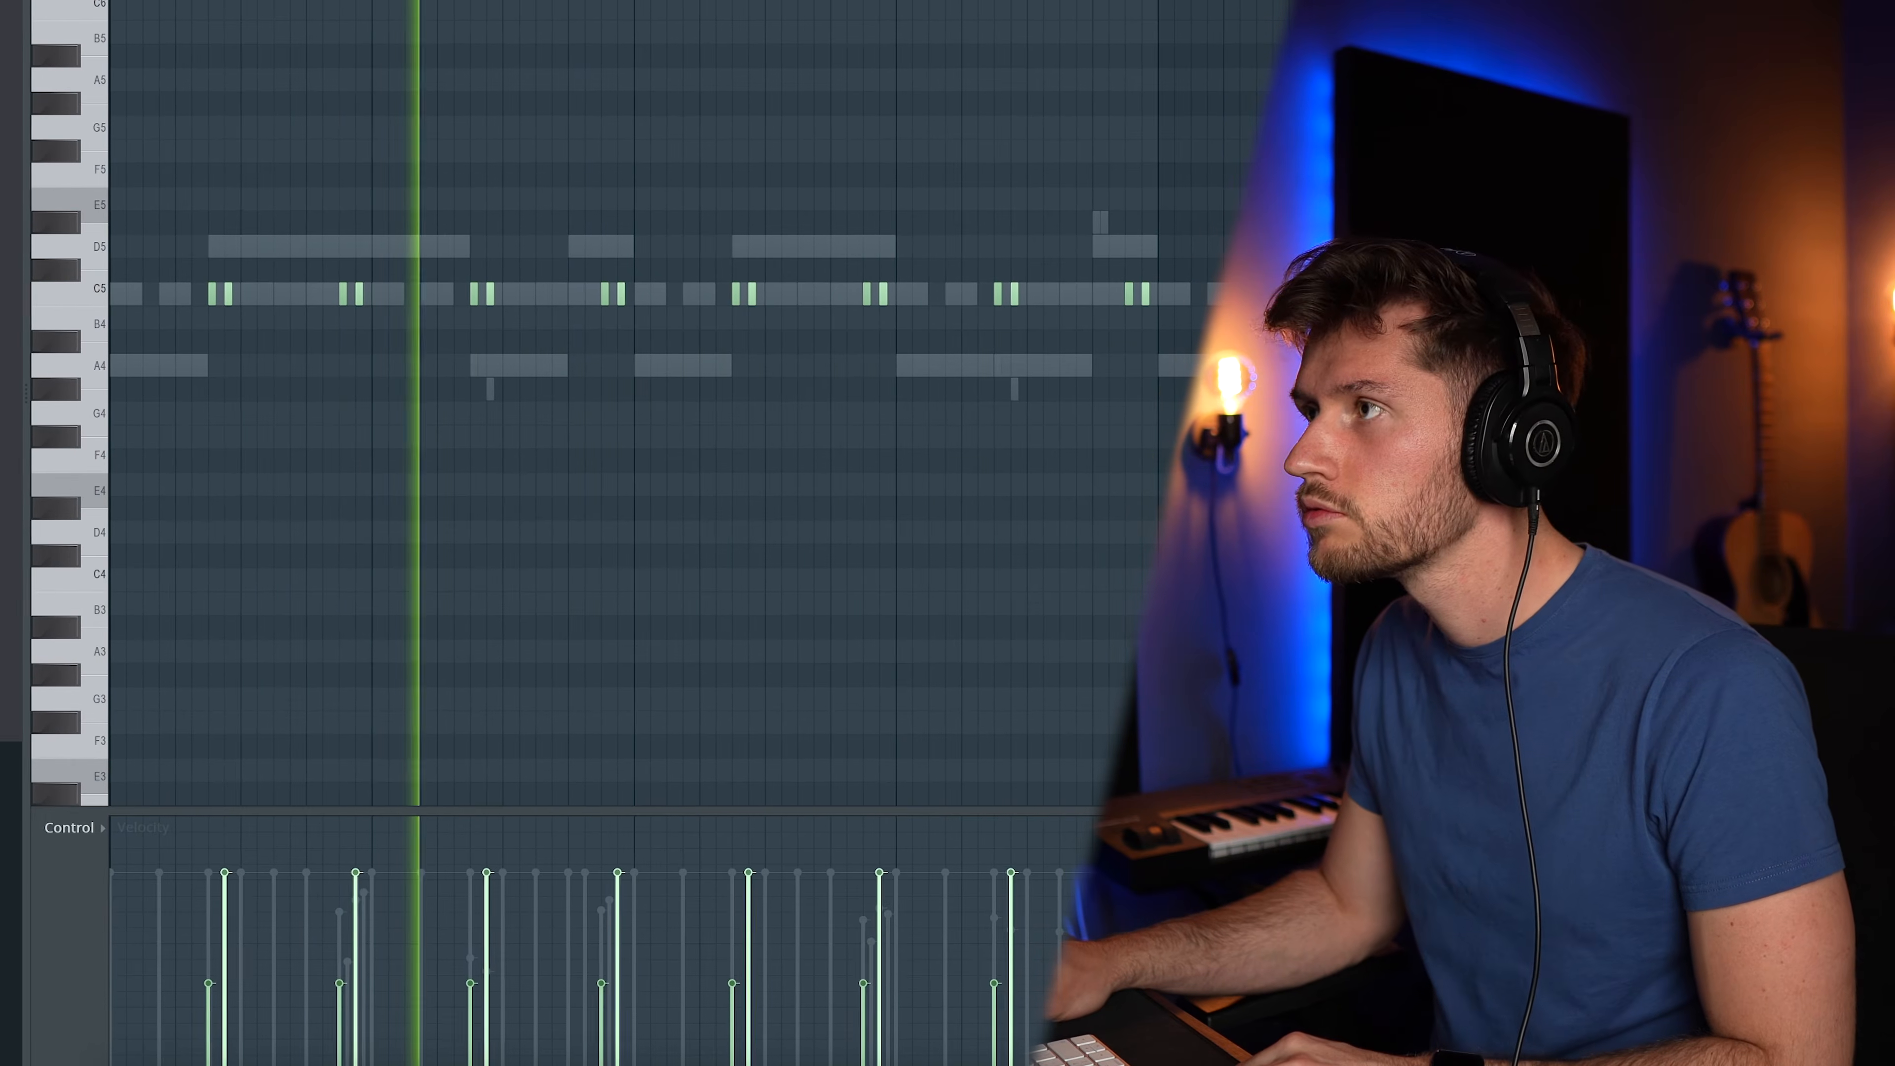
pyautogui.press('F6')
pyautogui.moveTo(441, 578); pyautogui.dragTo(442, 612)
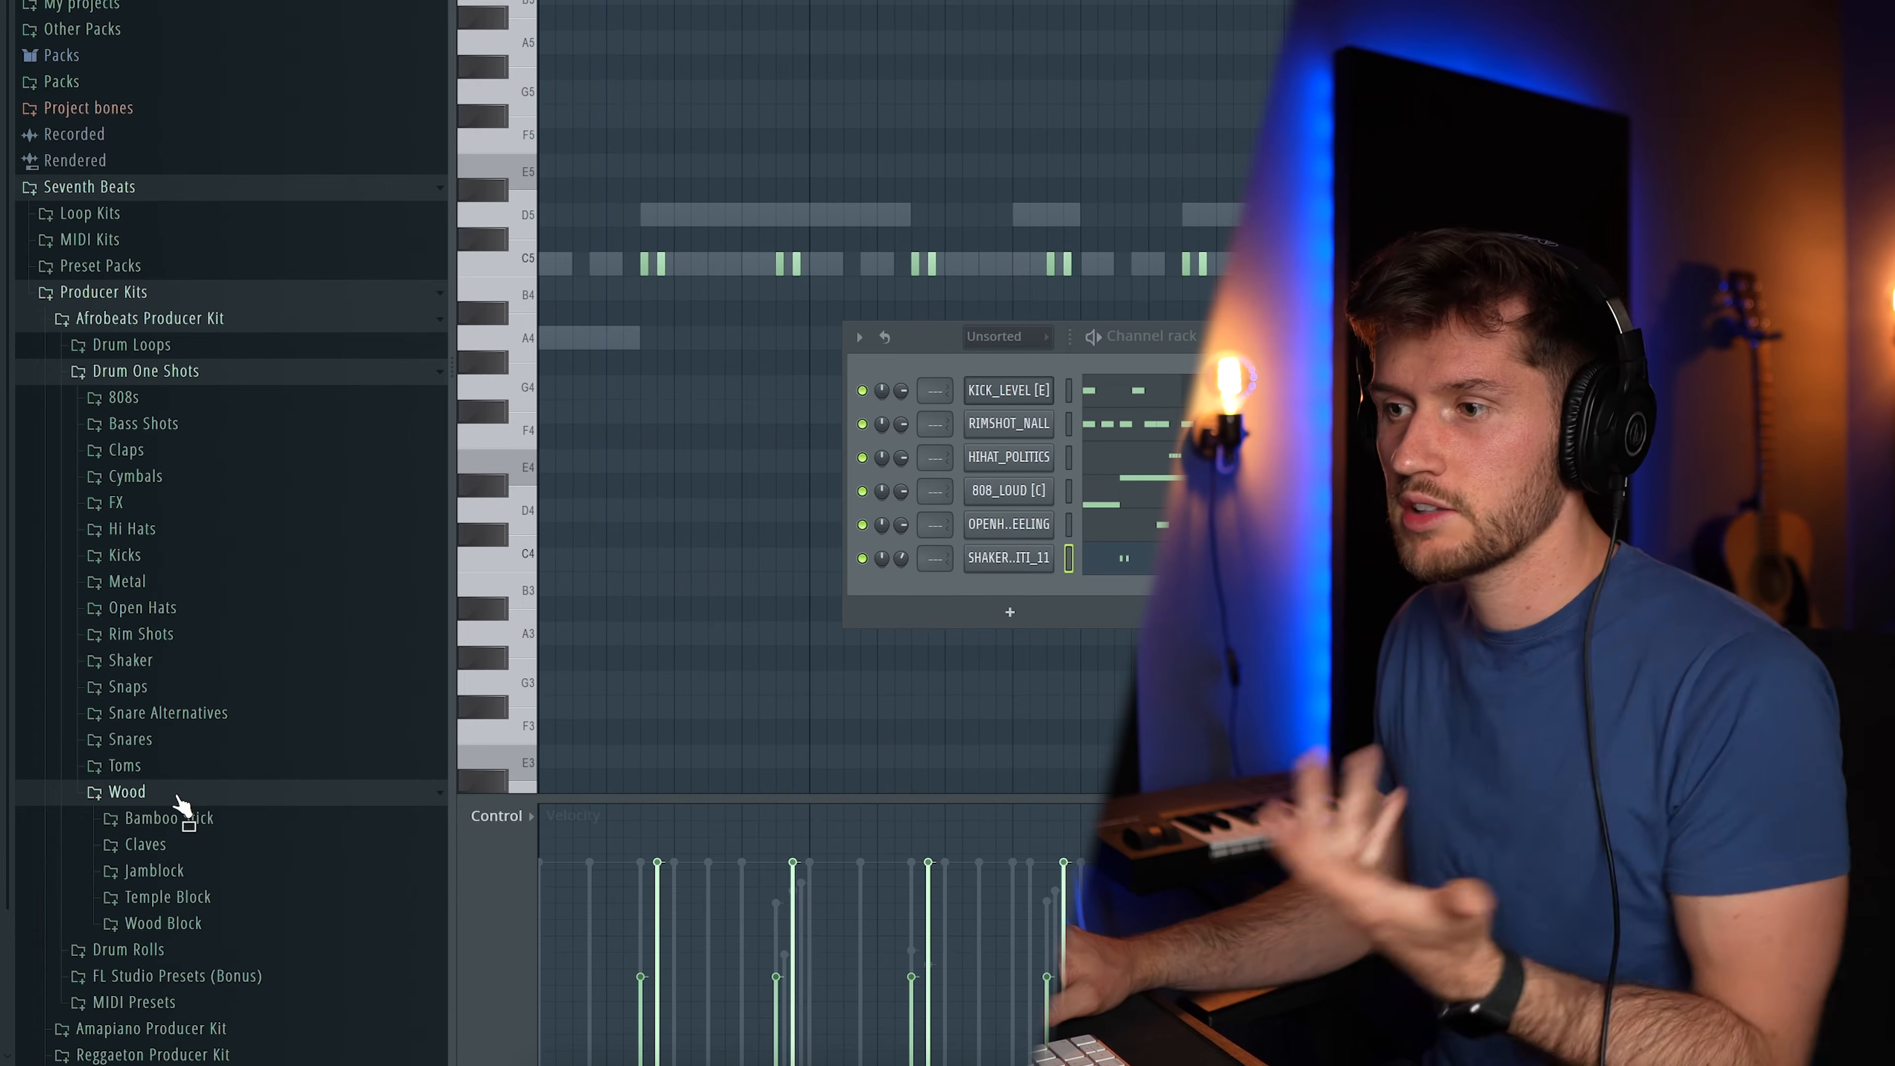
# - Load CLAVE_ADEKUNLE_3 from the Claves folder of the Wood one-shots as a new channel below the shaker
pyautogui.scroll(-2, 224, 810)
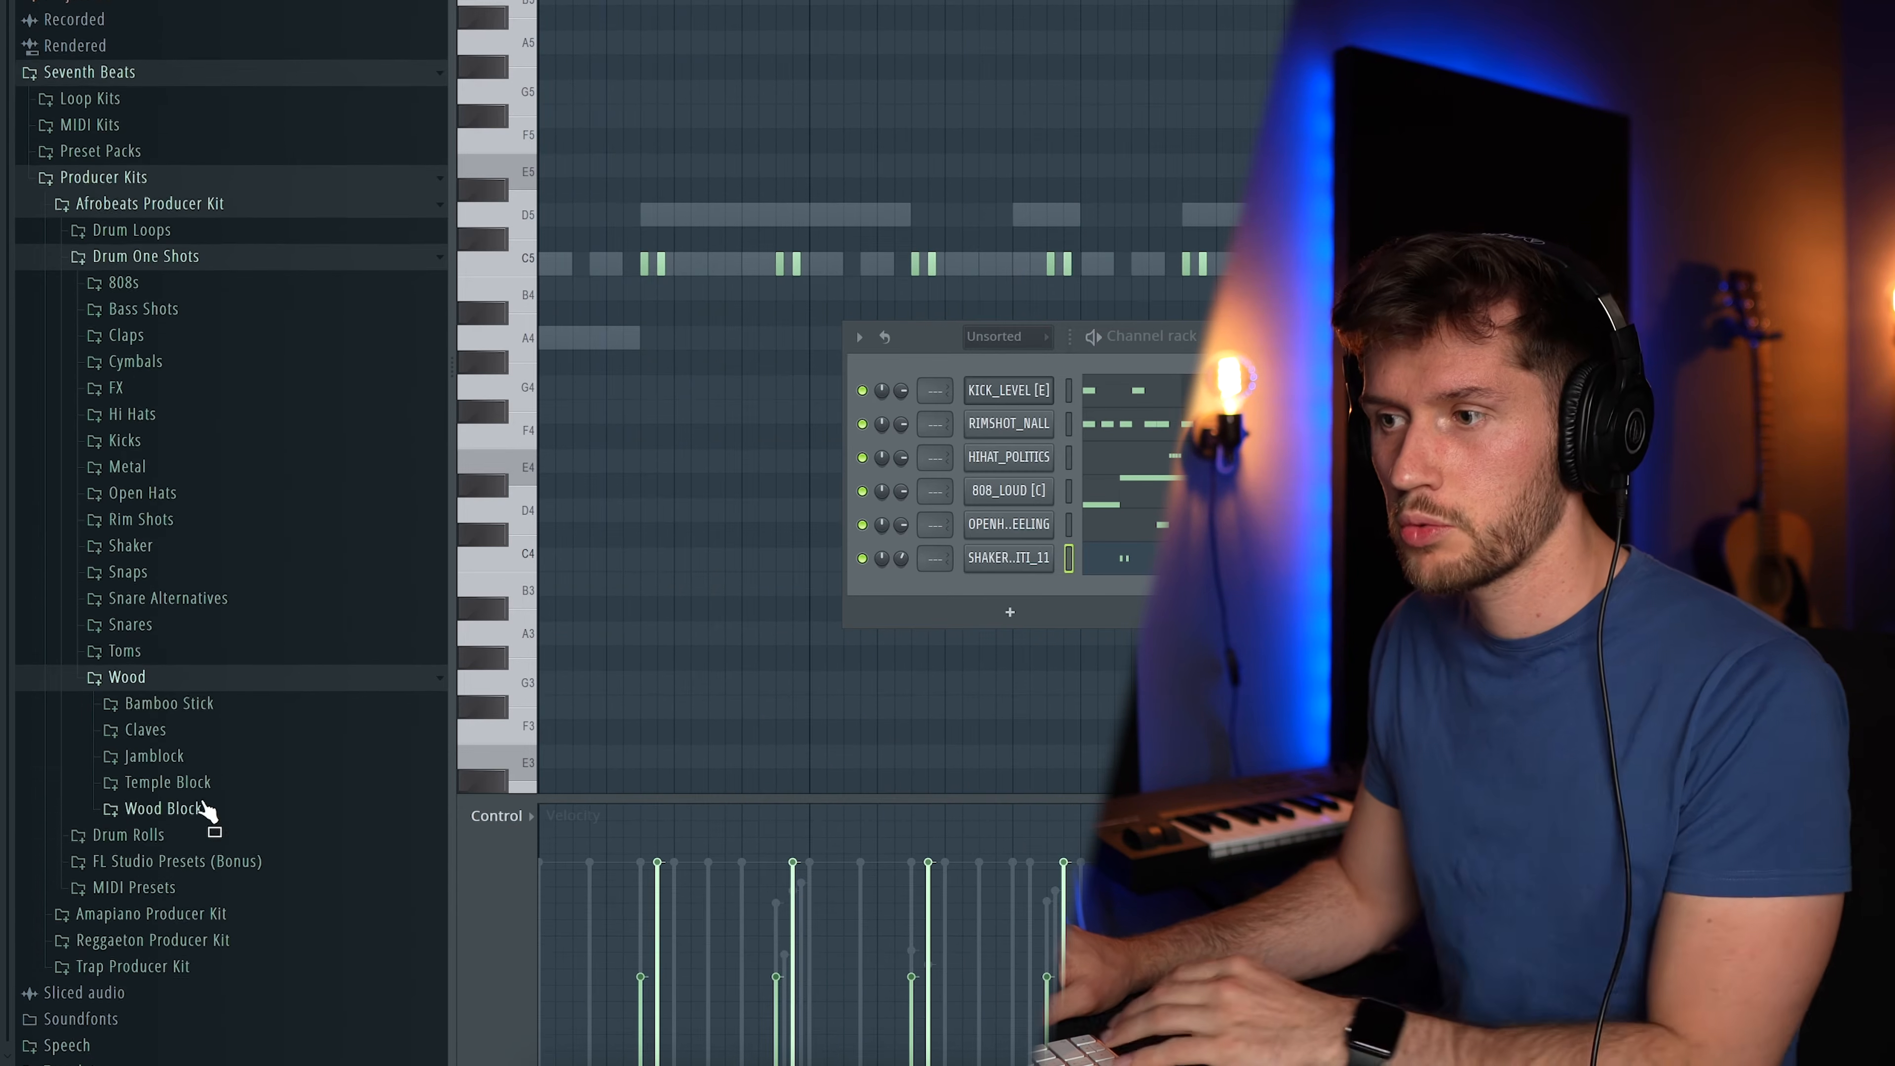
pyautogui.click(192, 719)
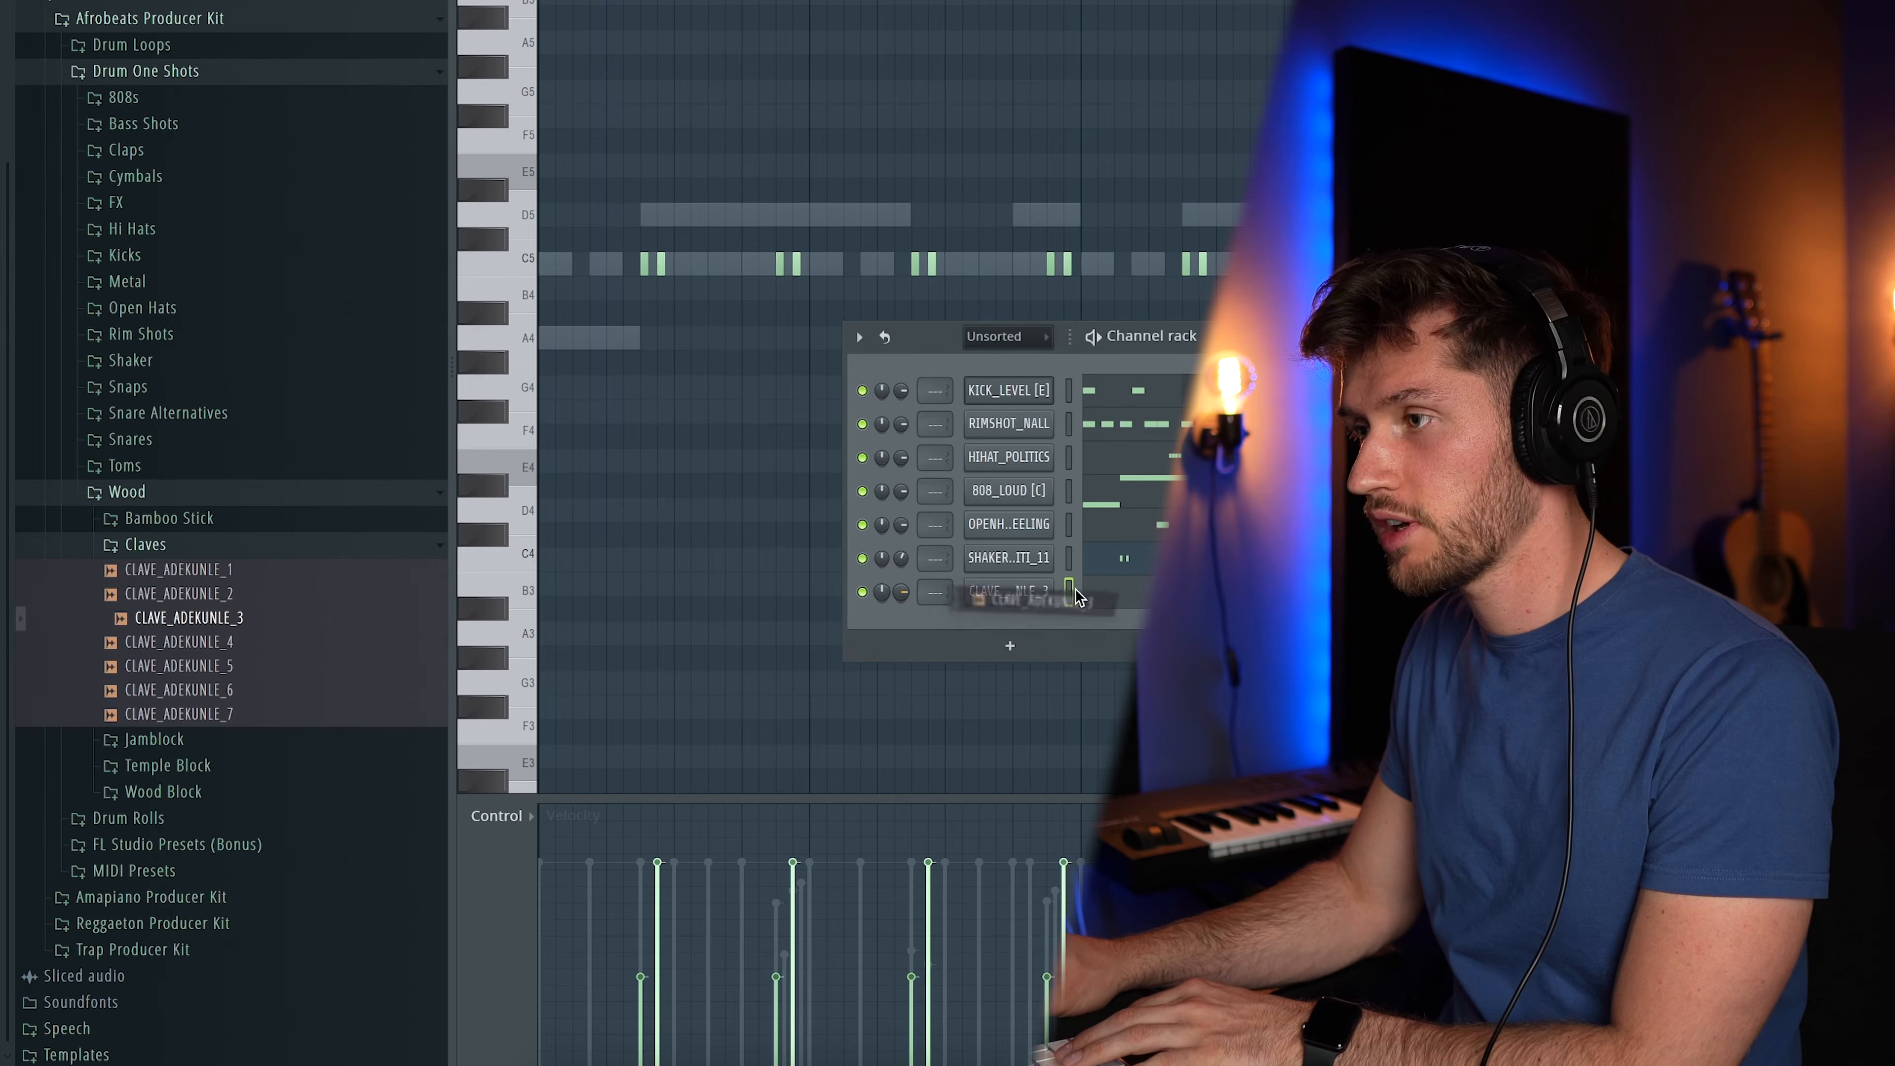
pyautogui.moveTo(1075, 597); pyautogui.dragTo(1075, 597)
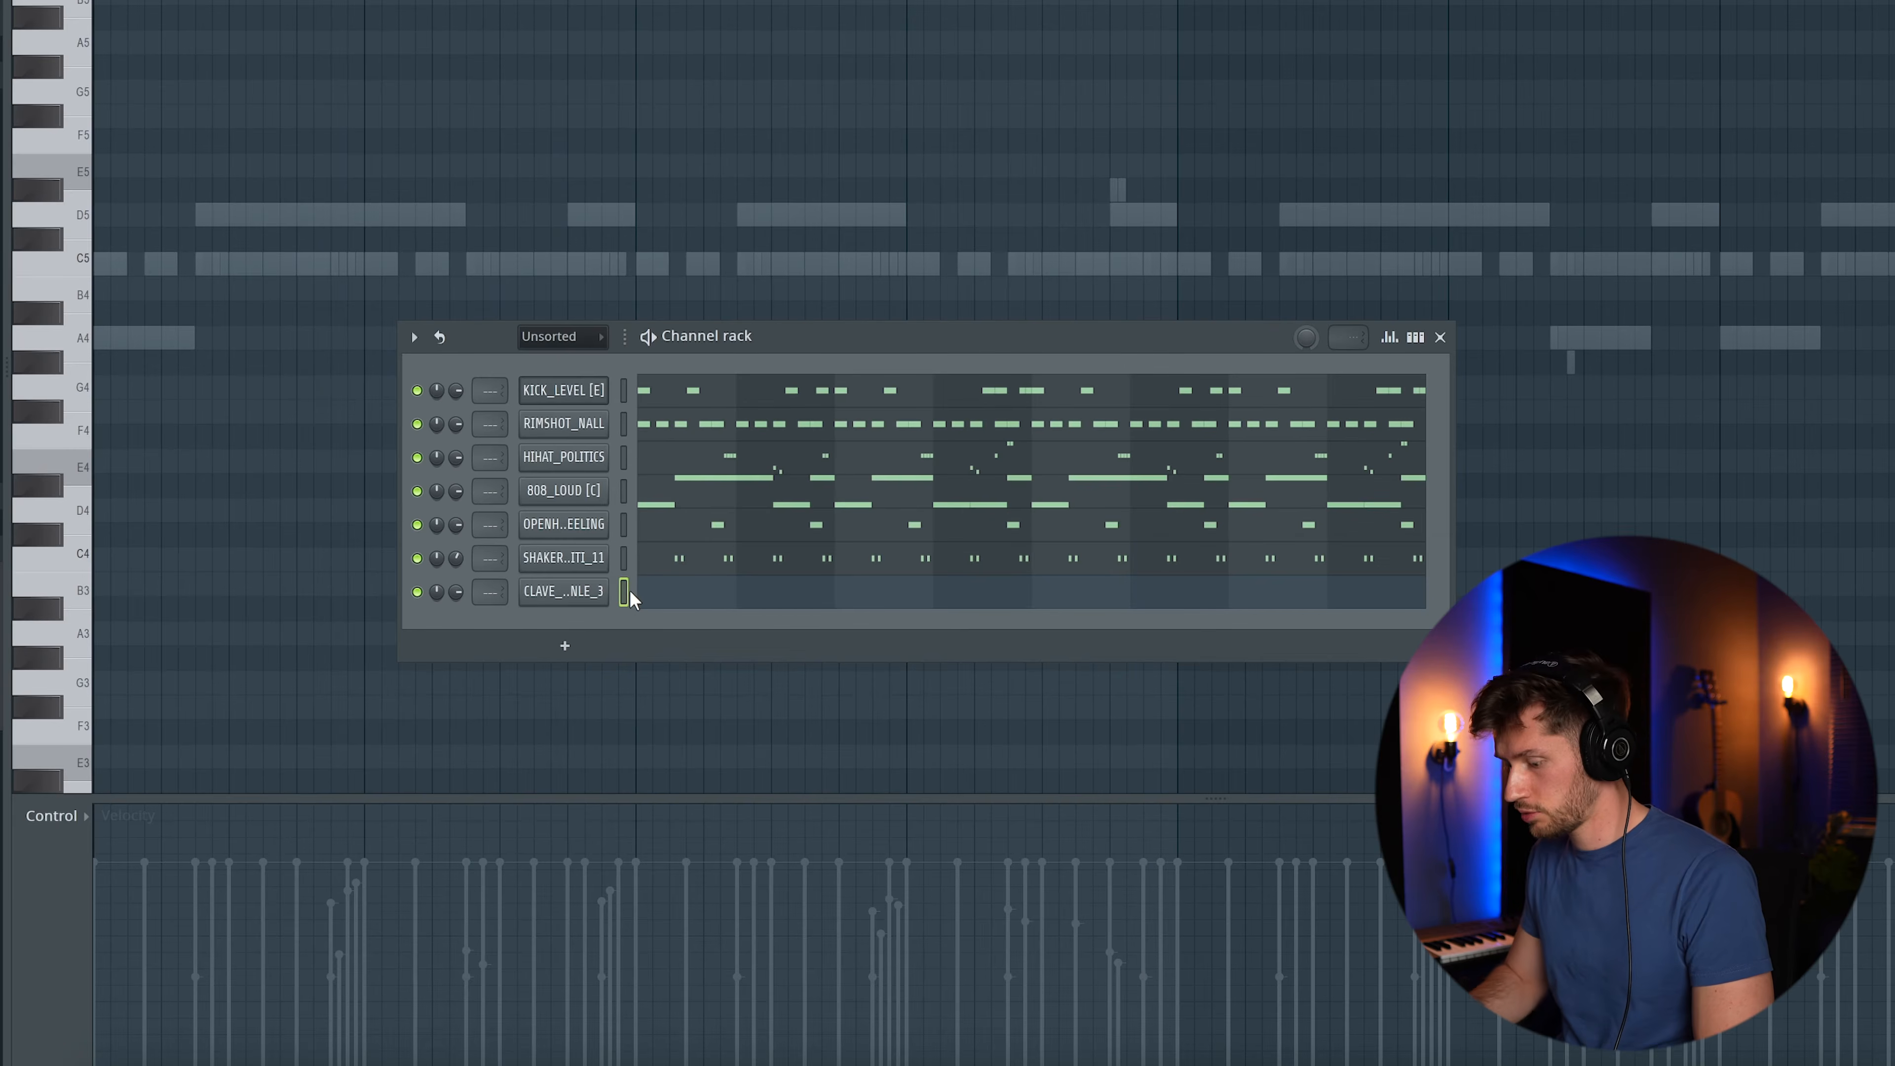
# - Paste the paired shaker hits into the CLAVE_ADEKUNLE_3 channel and raise all the pasted notes from C5 to F5
pyautogui.hotkey('ctrl', 'v')
pyautogui.hotkey('ctrl', 'v')
pyautogui.click(695, 591)
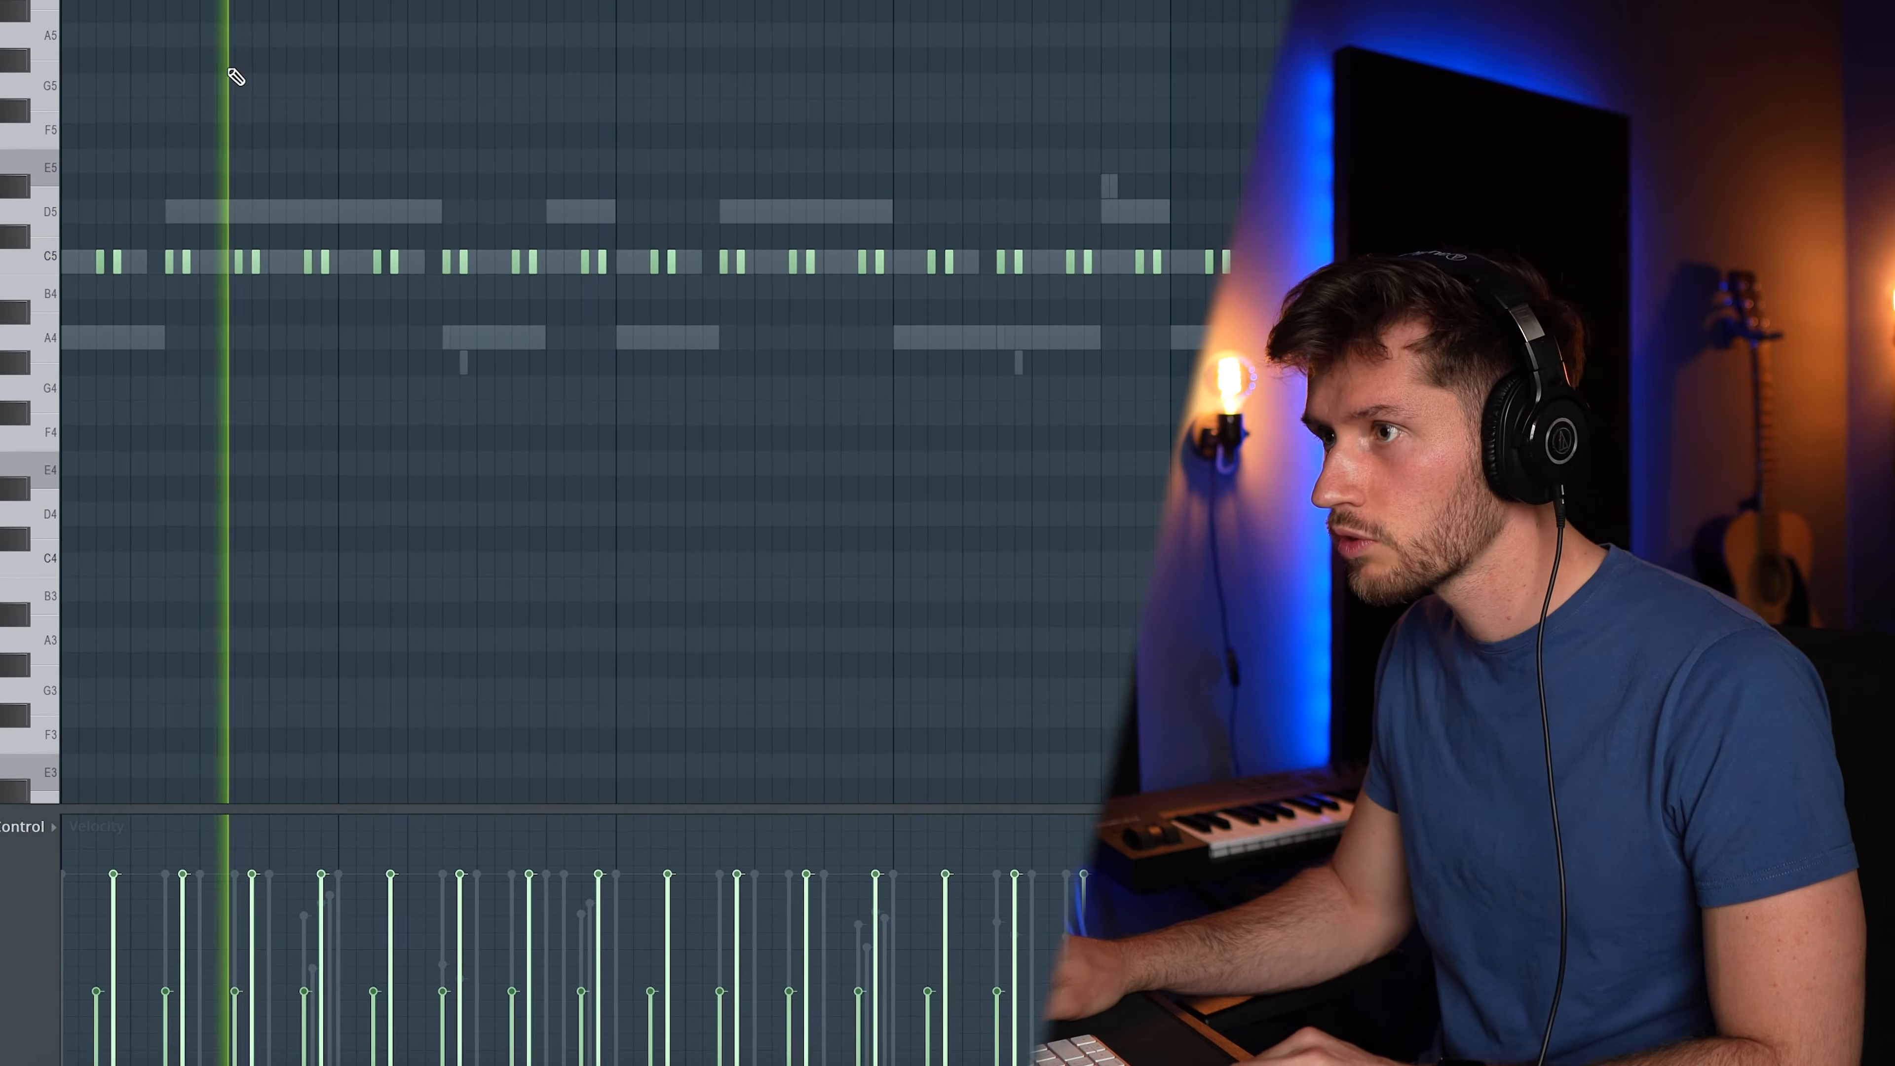
pyautogui.moveTo(41, 242); pyautogui.dragTo(35, 120)
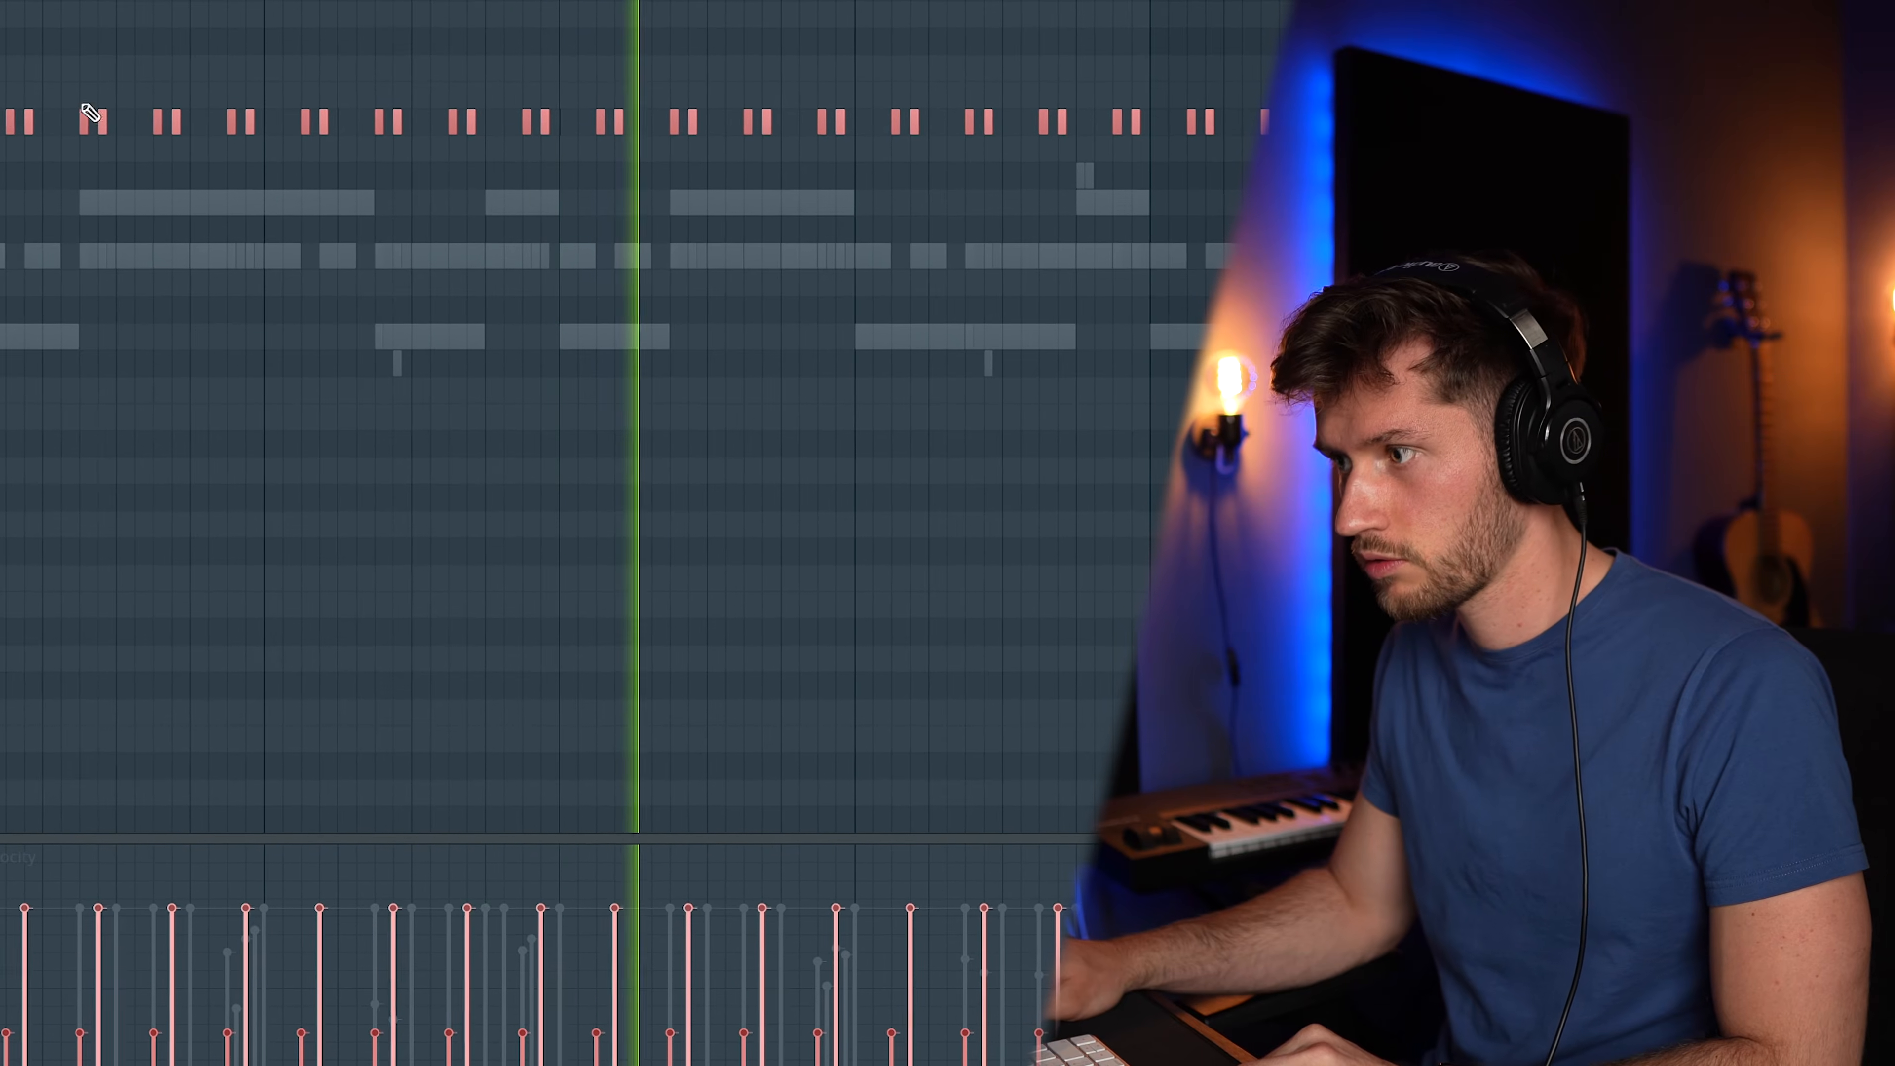
pyautogui.keyDown('ctrl'); pyautogui.click(864, 48); pyautogui.keyUp('ctrl')
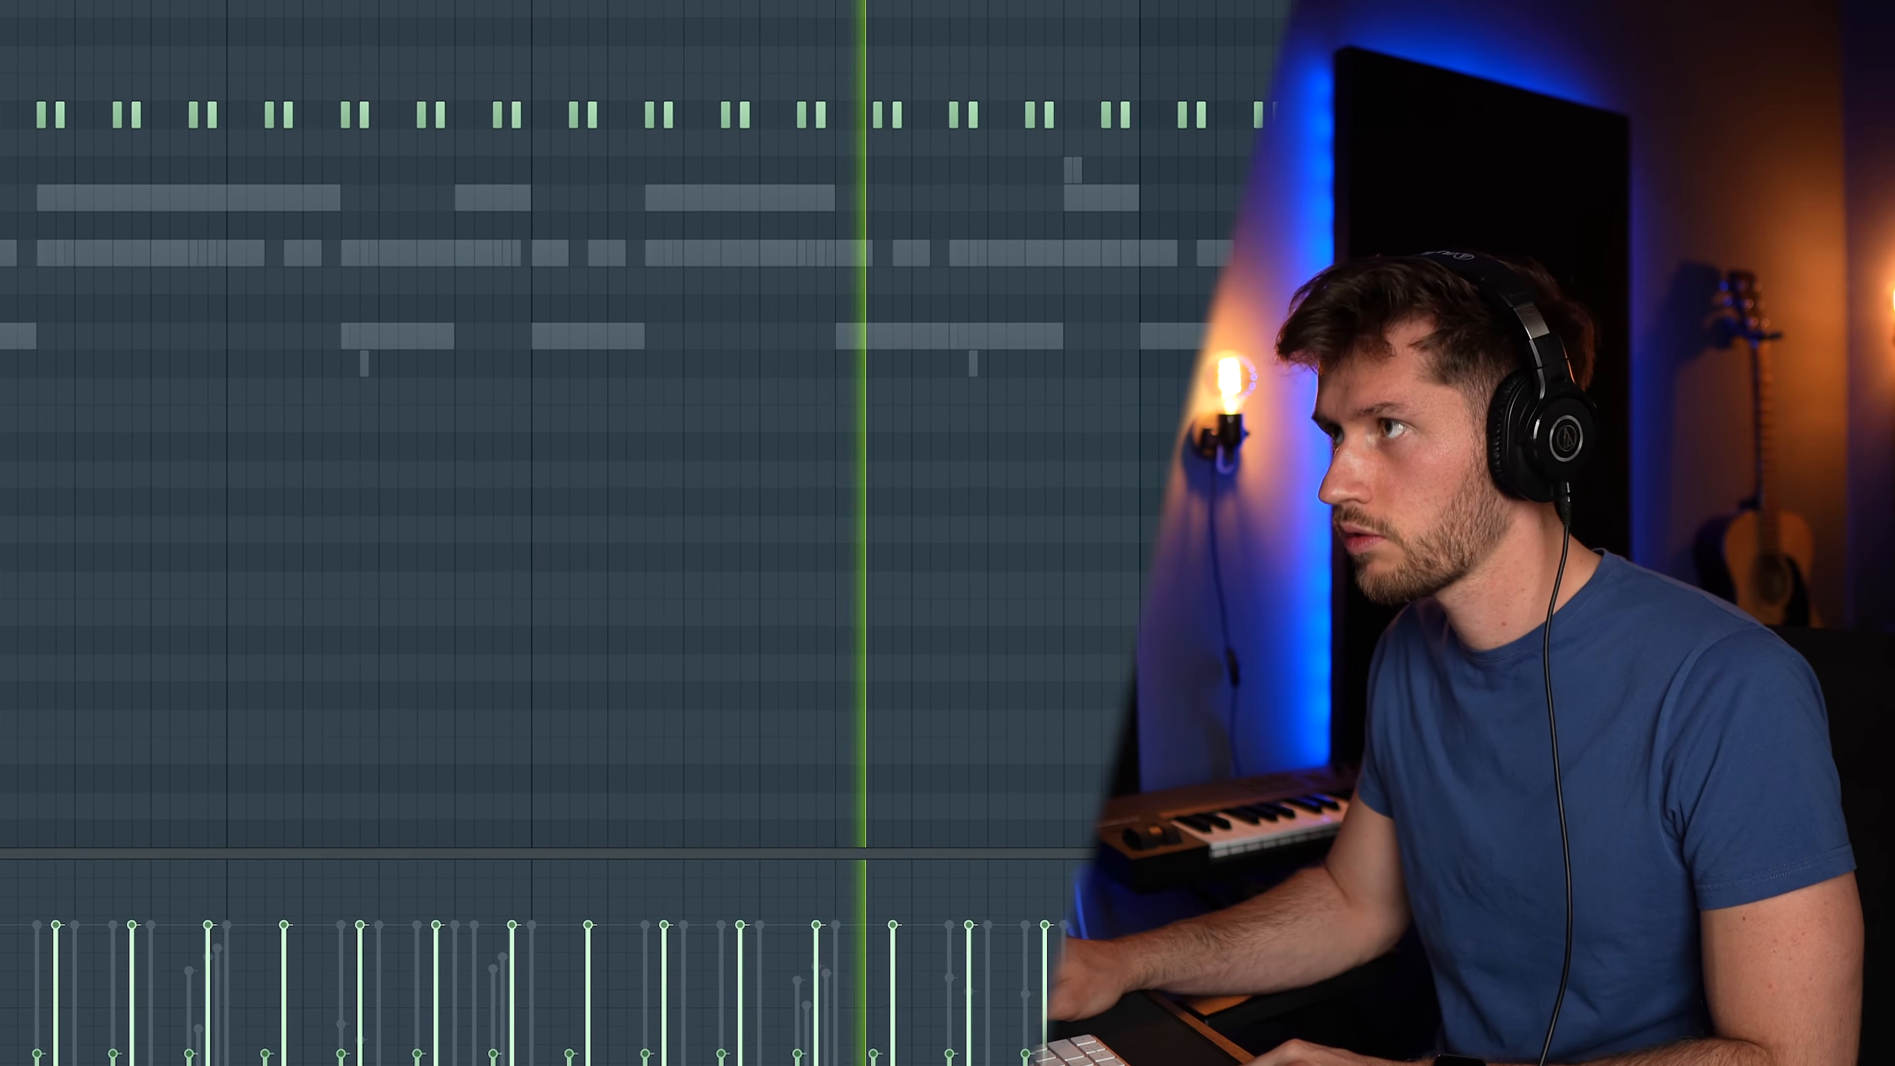
# - Place C5 hits for the SNARE_AMI channel along the bars in an off-beat snare rhythm
pyautogui.press('F6')
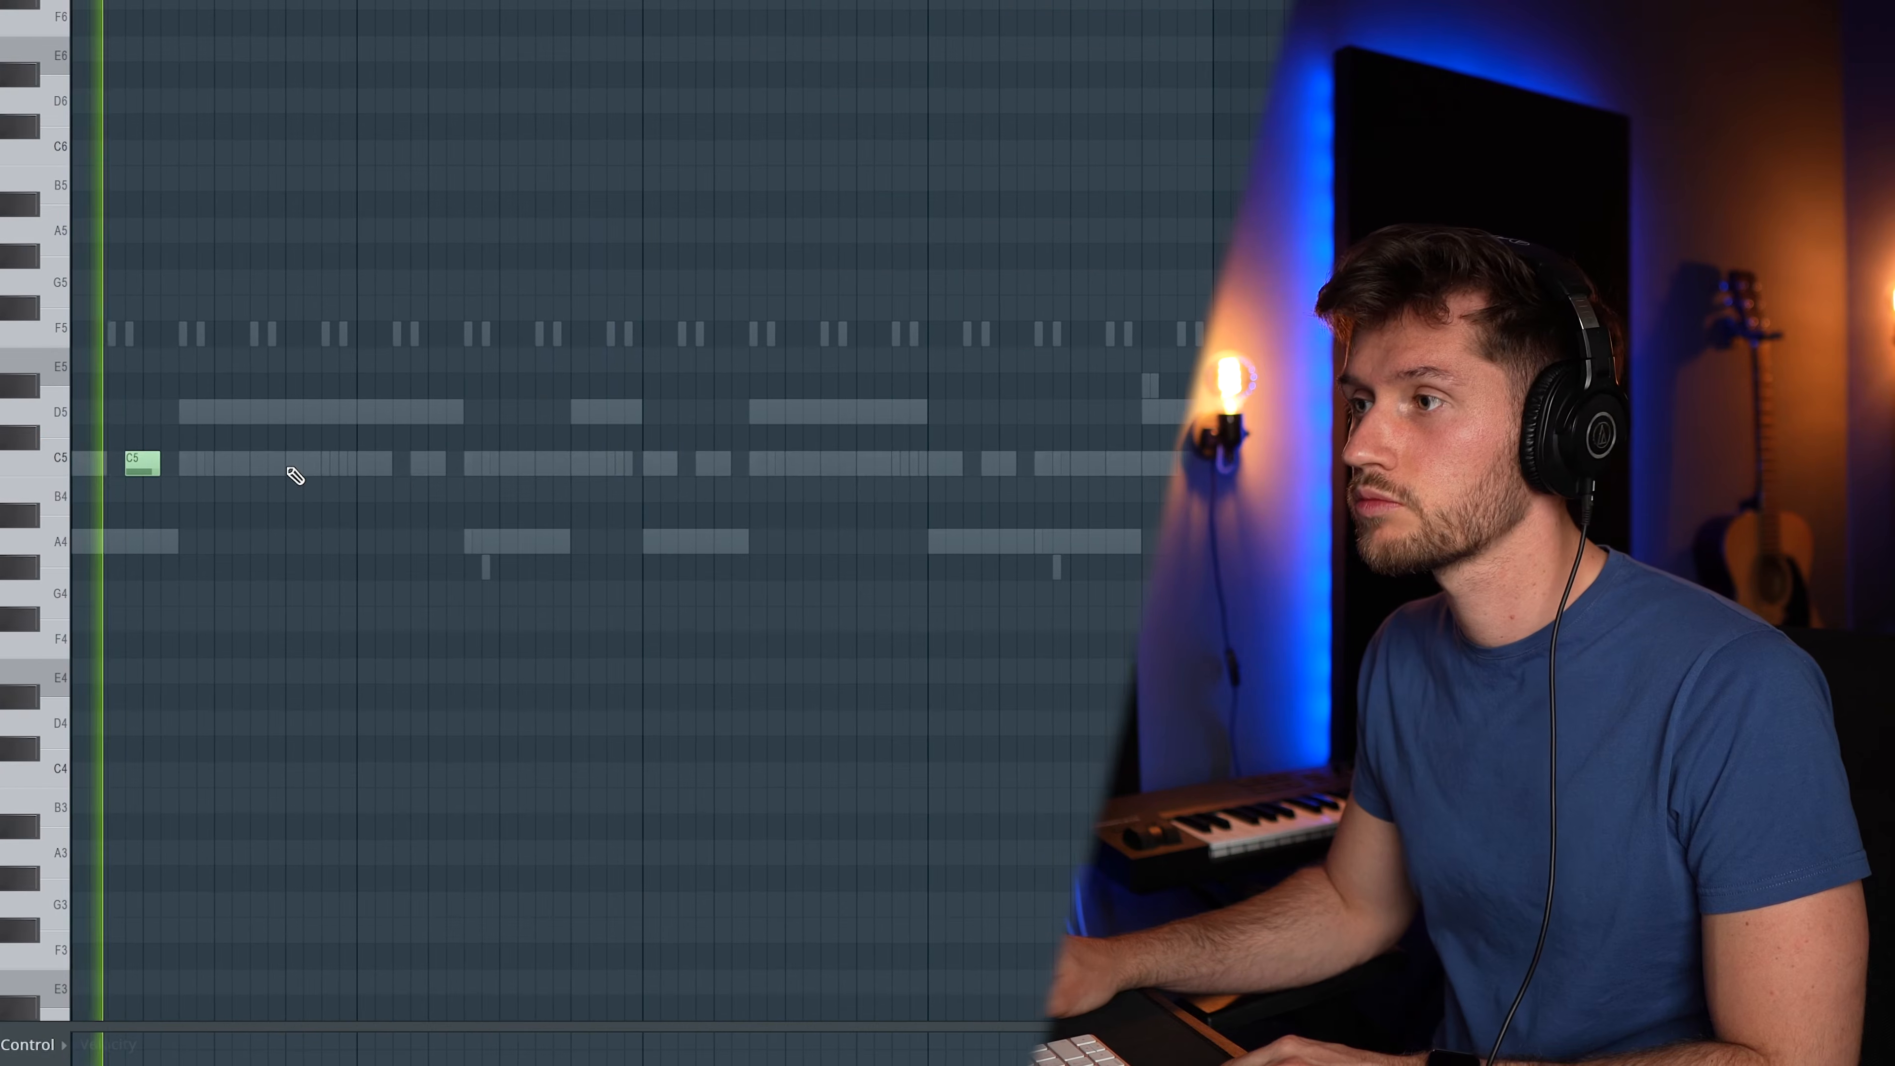
pyautogui.click(379, 465)
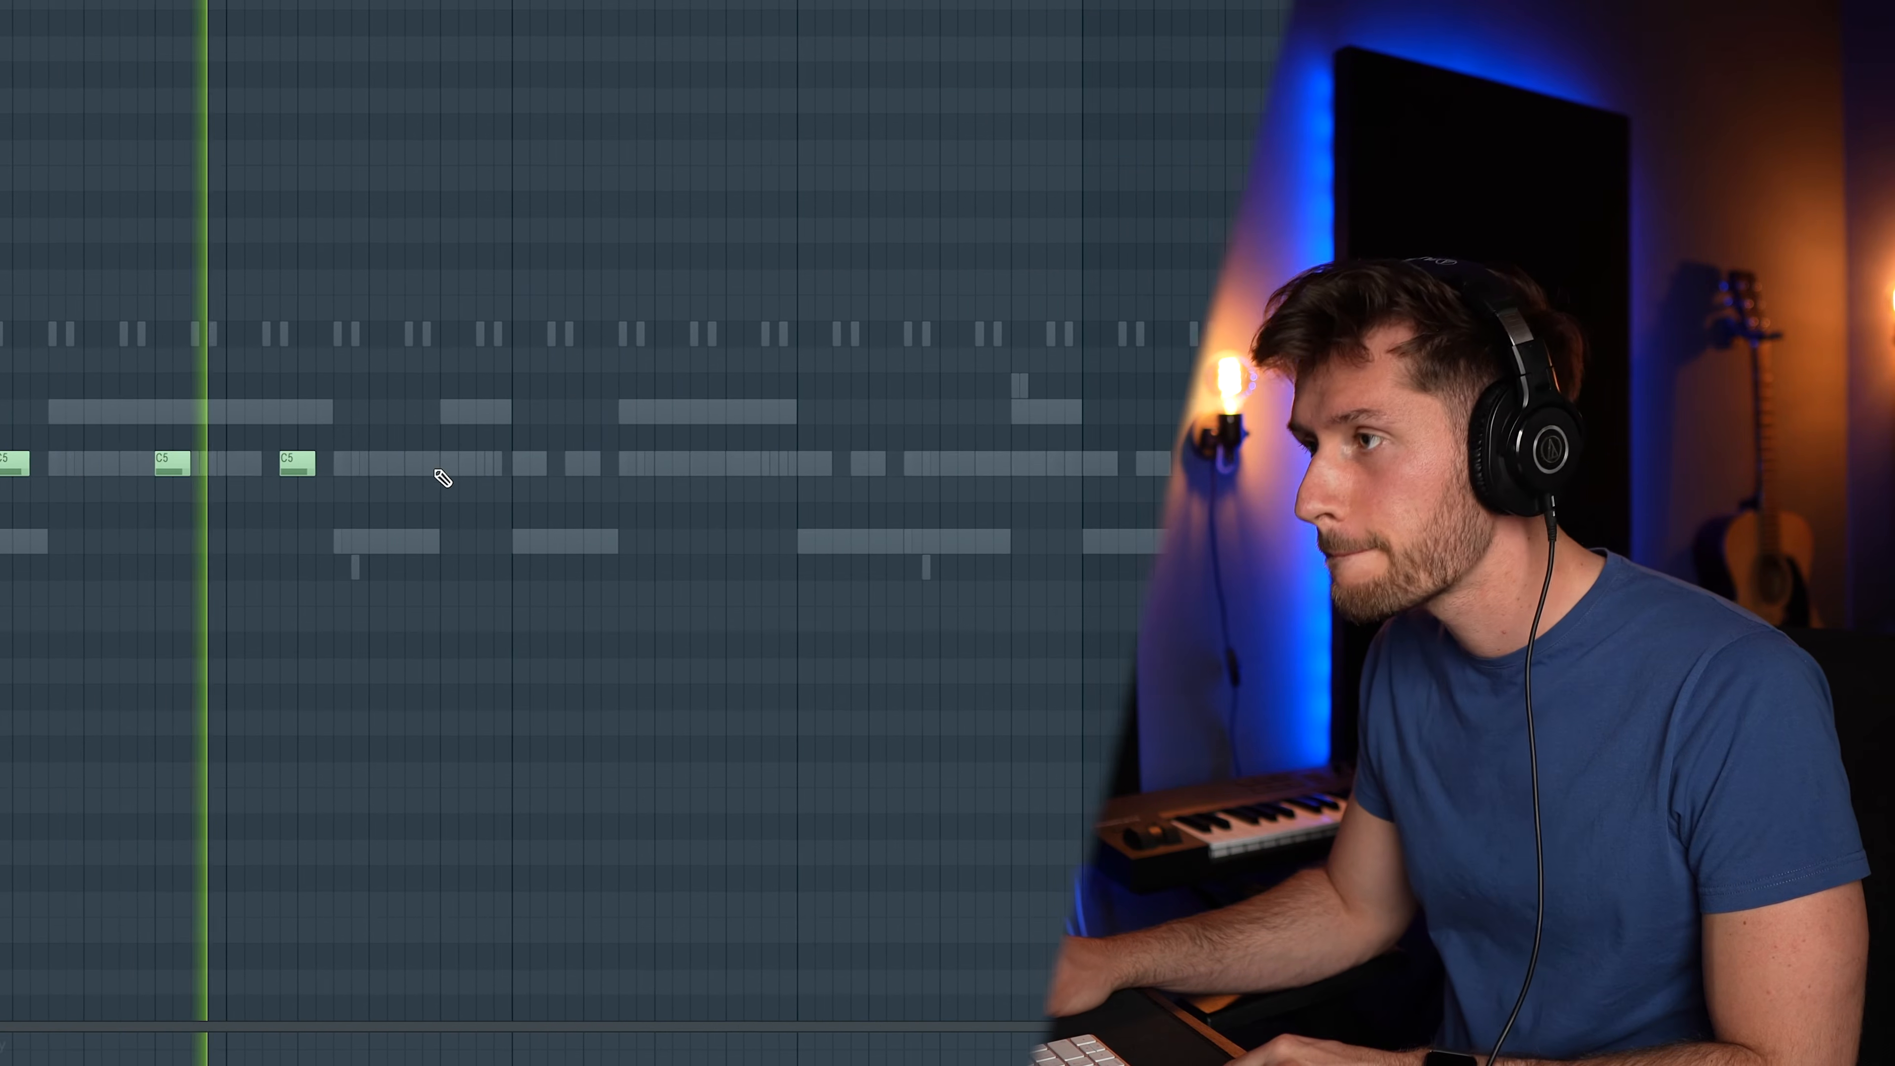
pyautogui.click(539, 470)
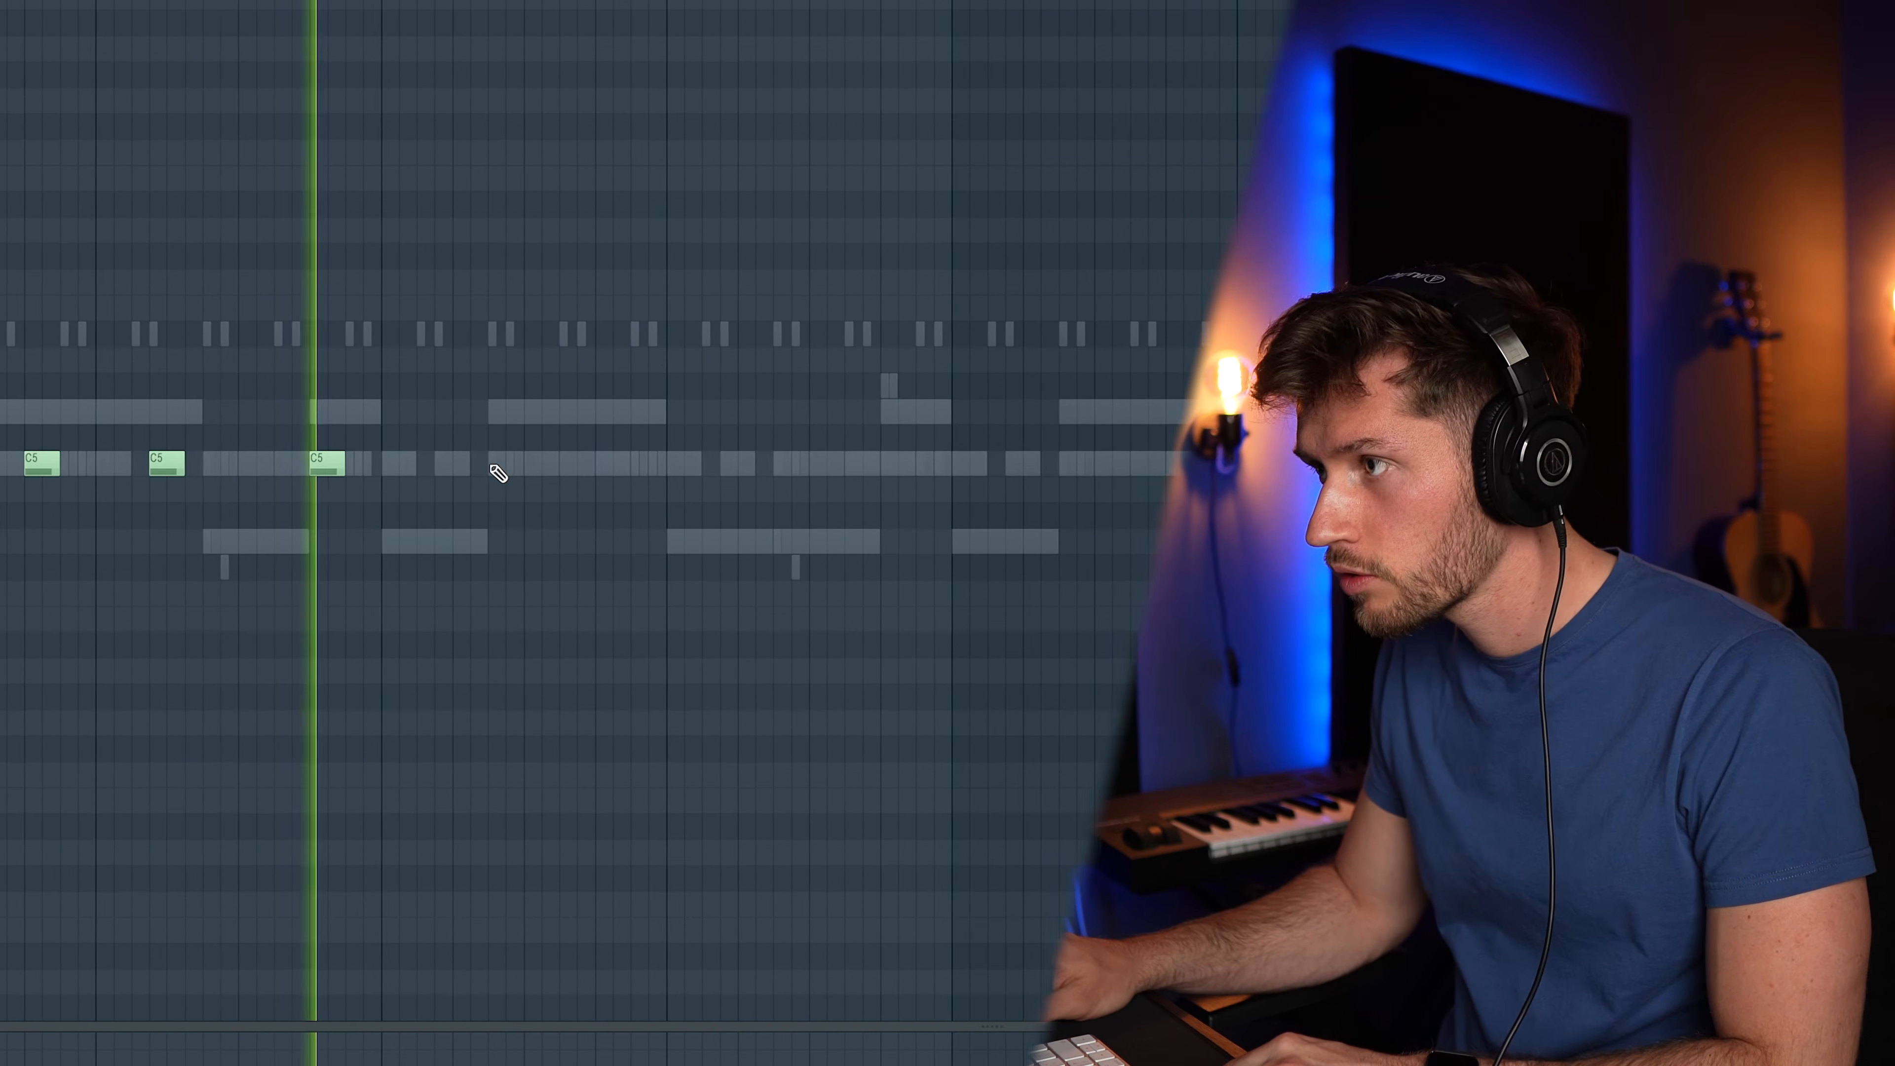
pyautogui.click(412, 465)
pyautogui.click(567, 465)
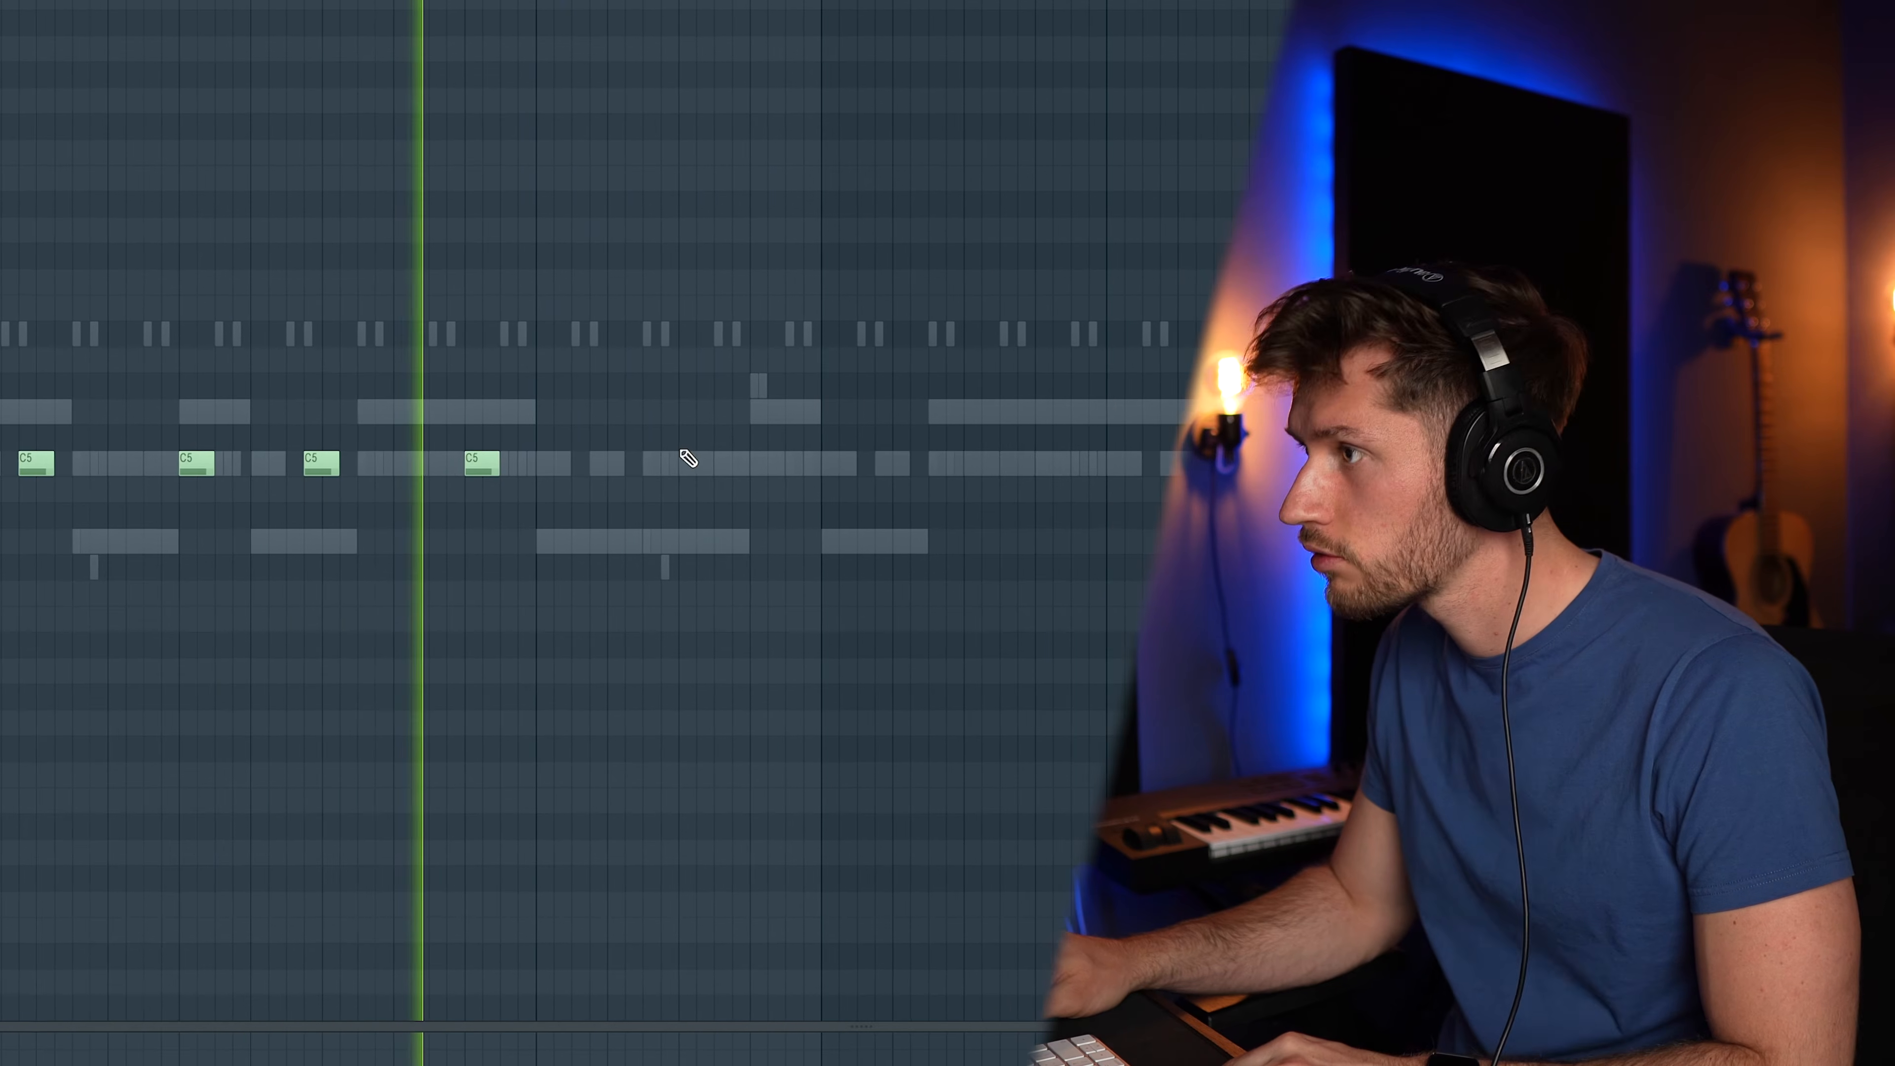
pyautogui.click(619, 464)
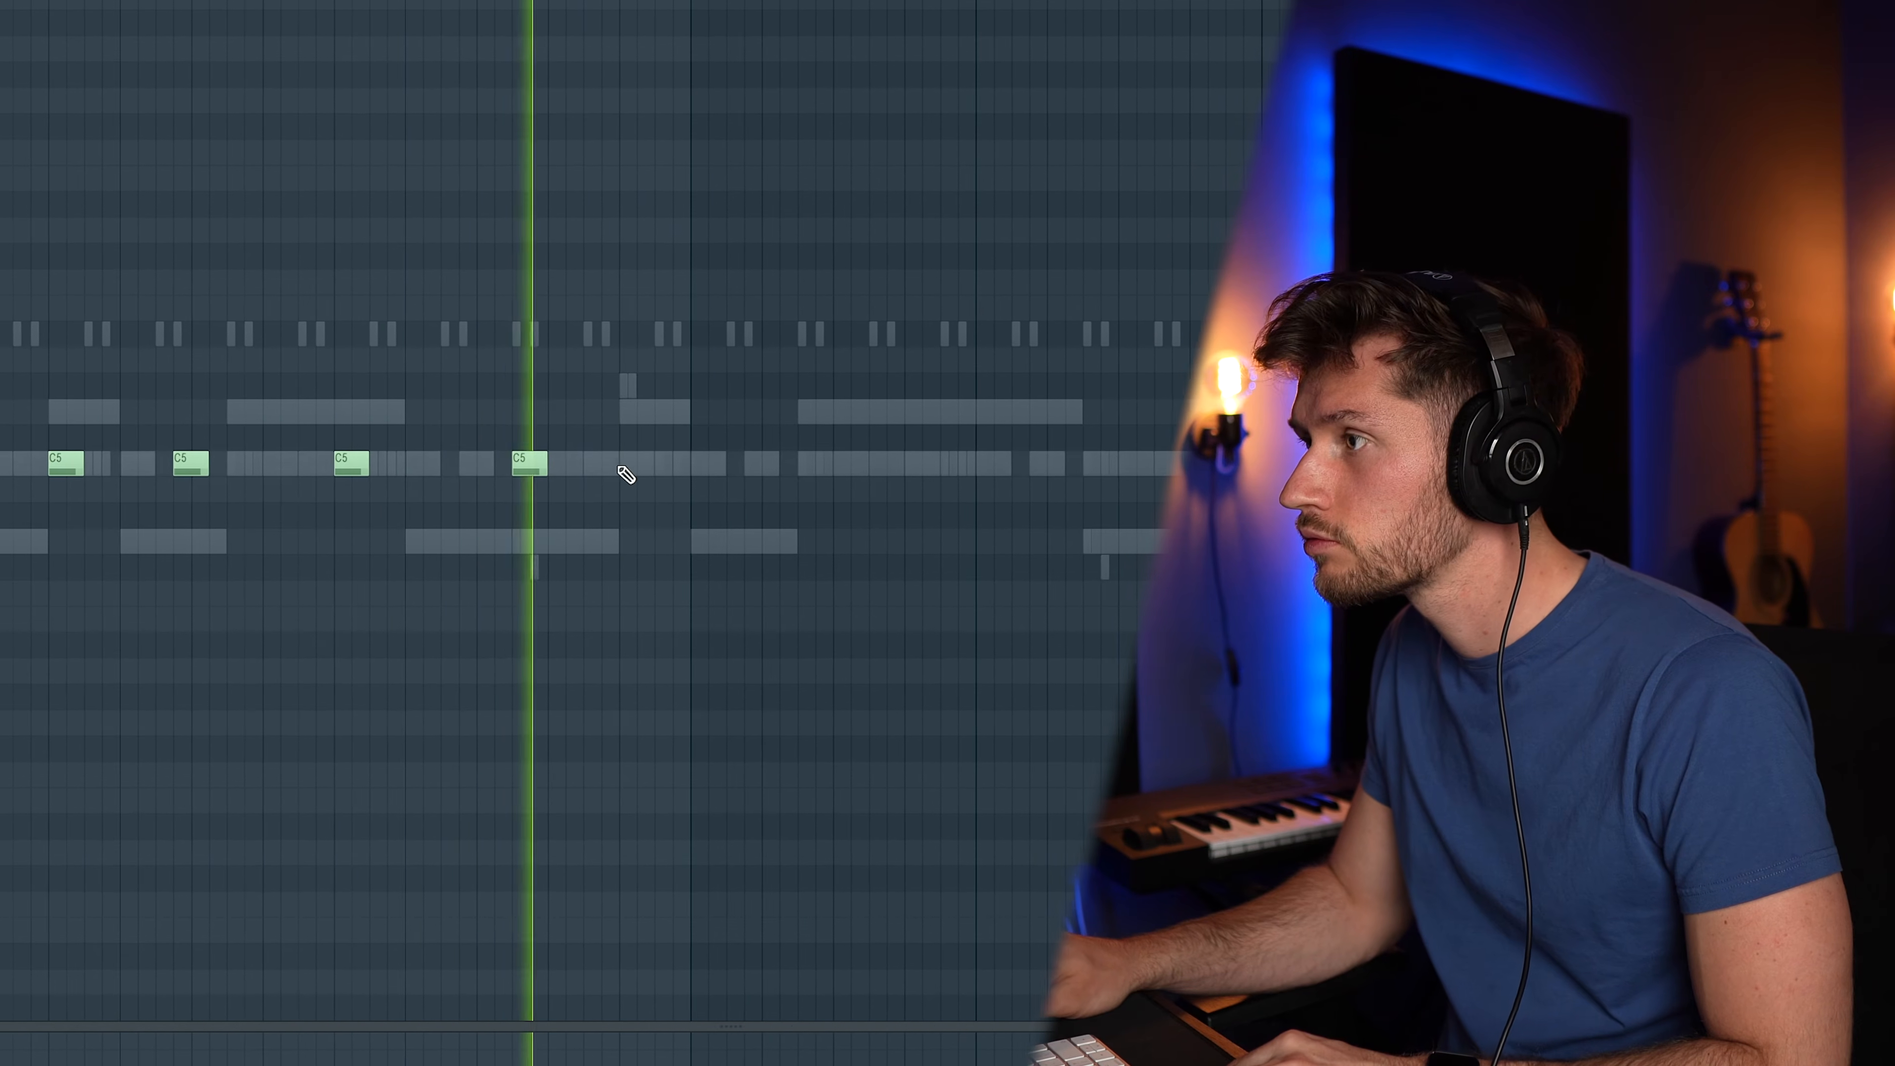
pyautogui.click(724, 464)
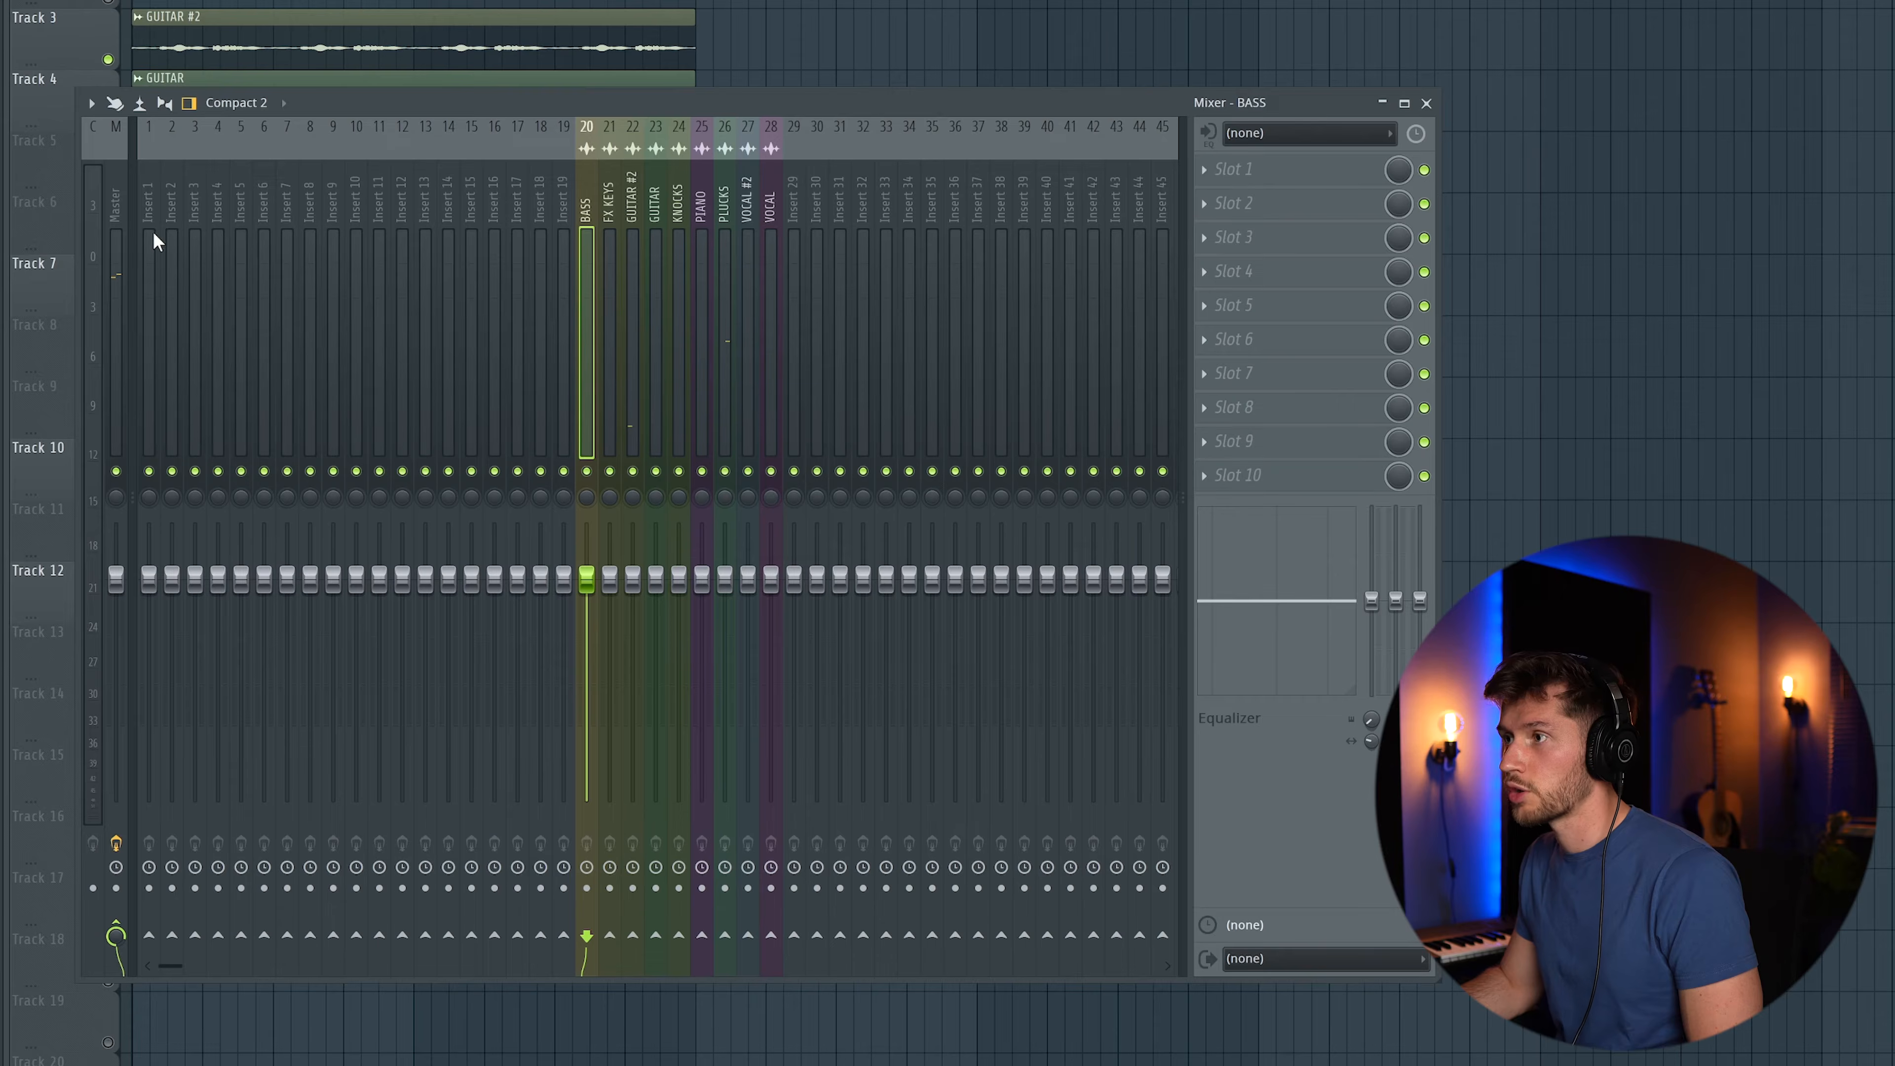
# - Route the drum channels to consecutive mixer tracks starting from insert 1
pyautogui.rightClick(150, 125)
pyautogui.moveTo(274, 374)
pyautogui.click(460, 390)
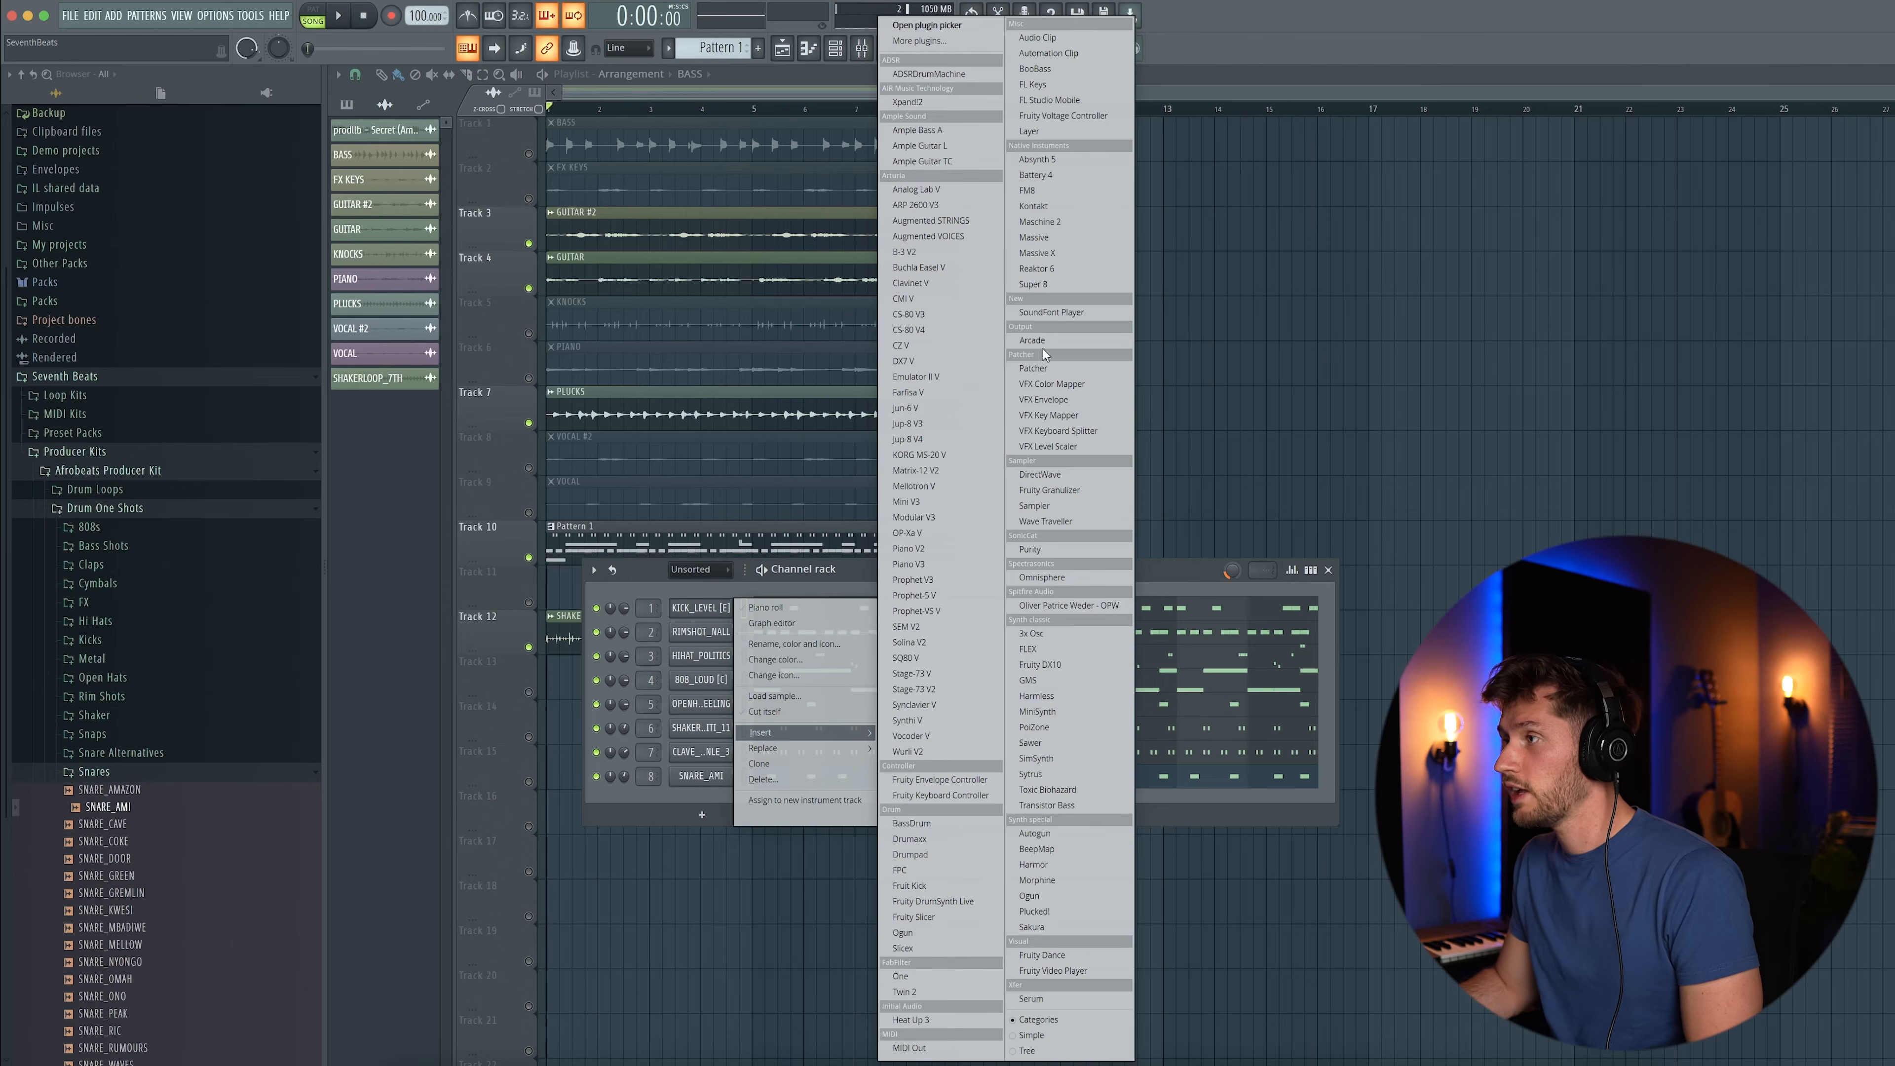
# - Insert an FPC drum channel with the HQ Funk Kit preset and start playback for the fill in bar 8
pyautogui.click(901, 870)
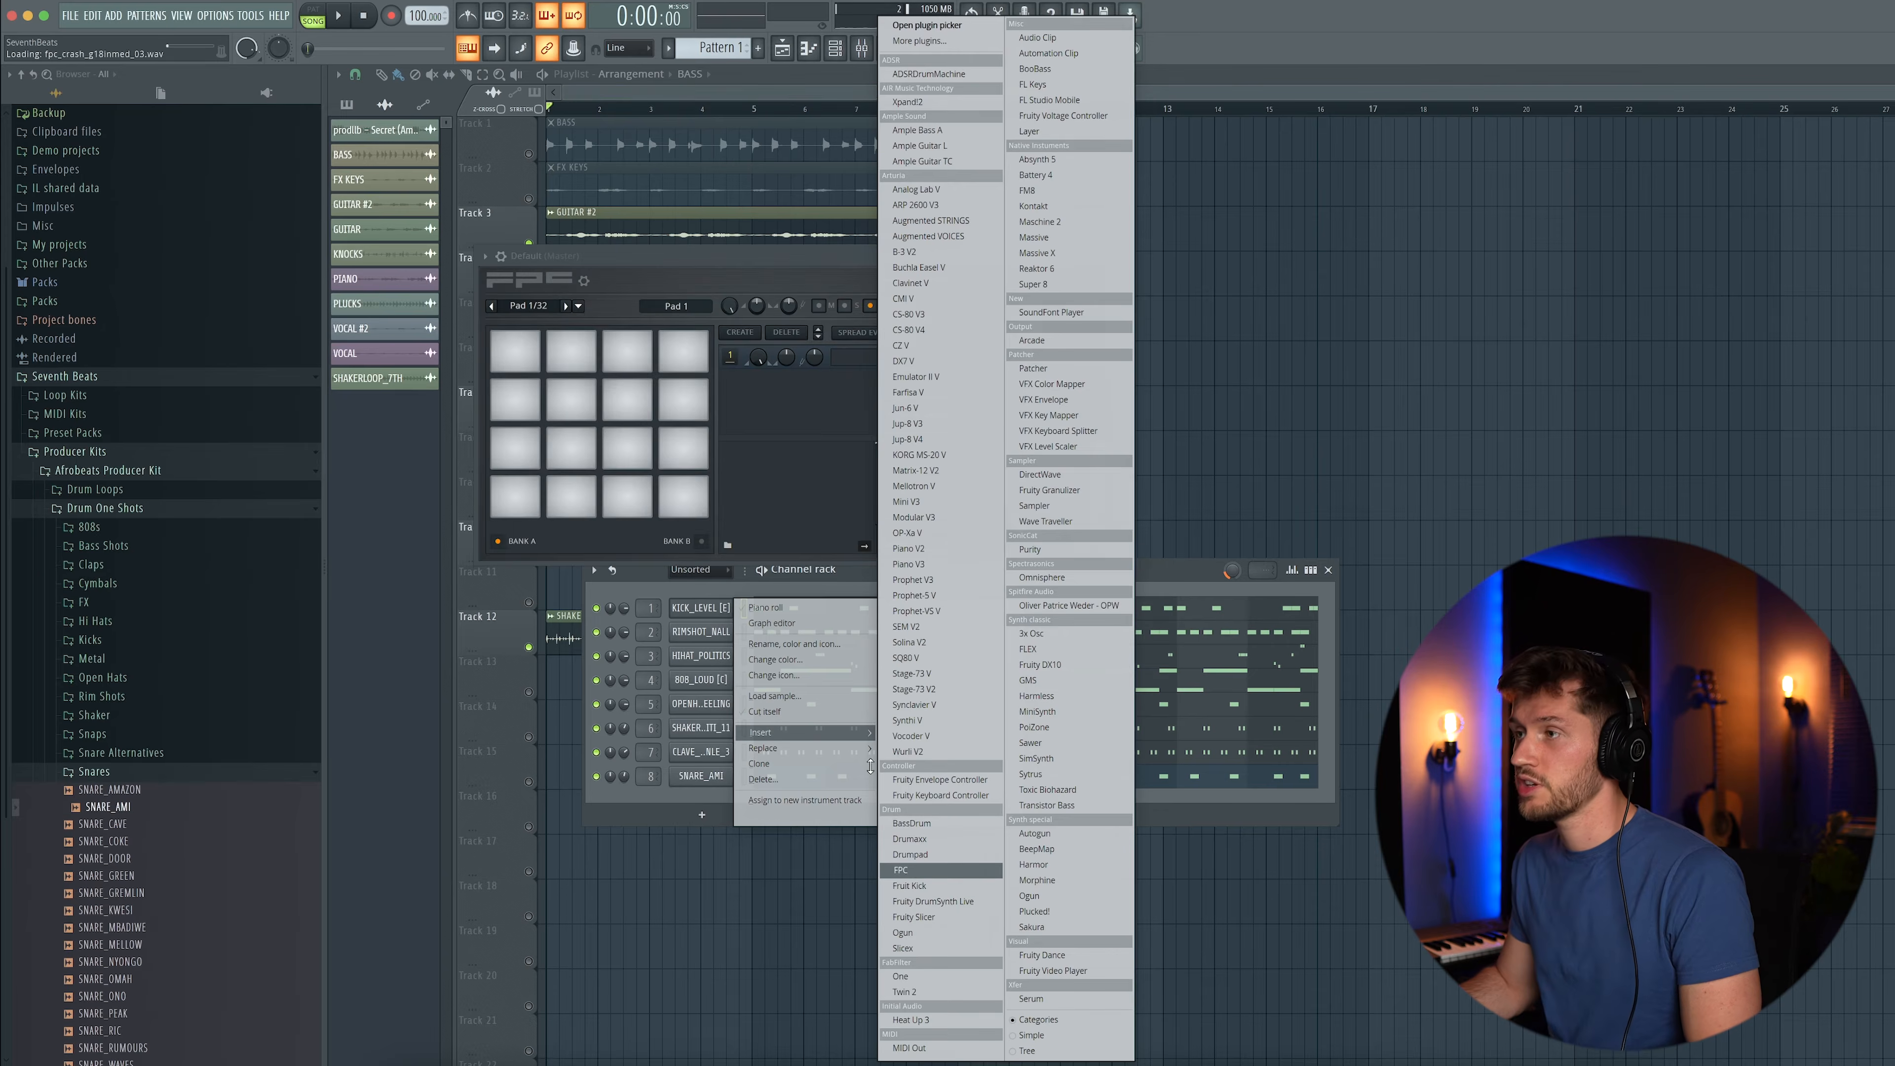
pyautogui.moveTo(600, 258); pyautogui.dragTo(696, 298)
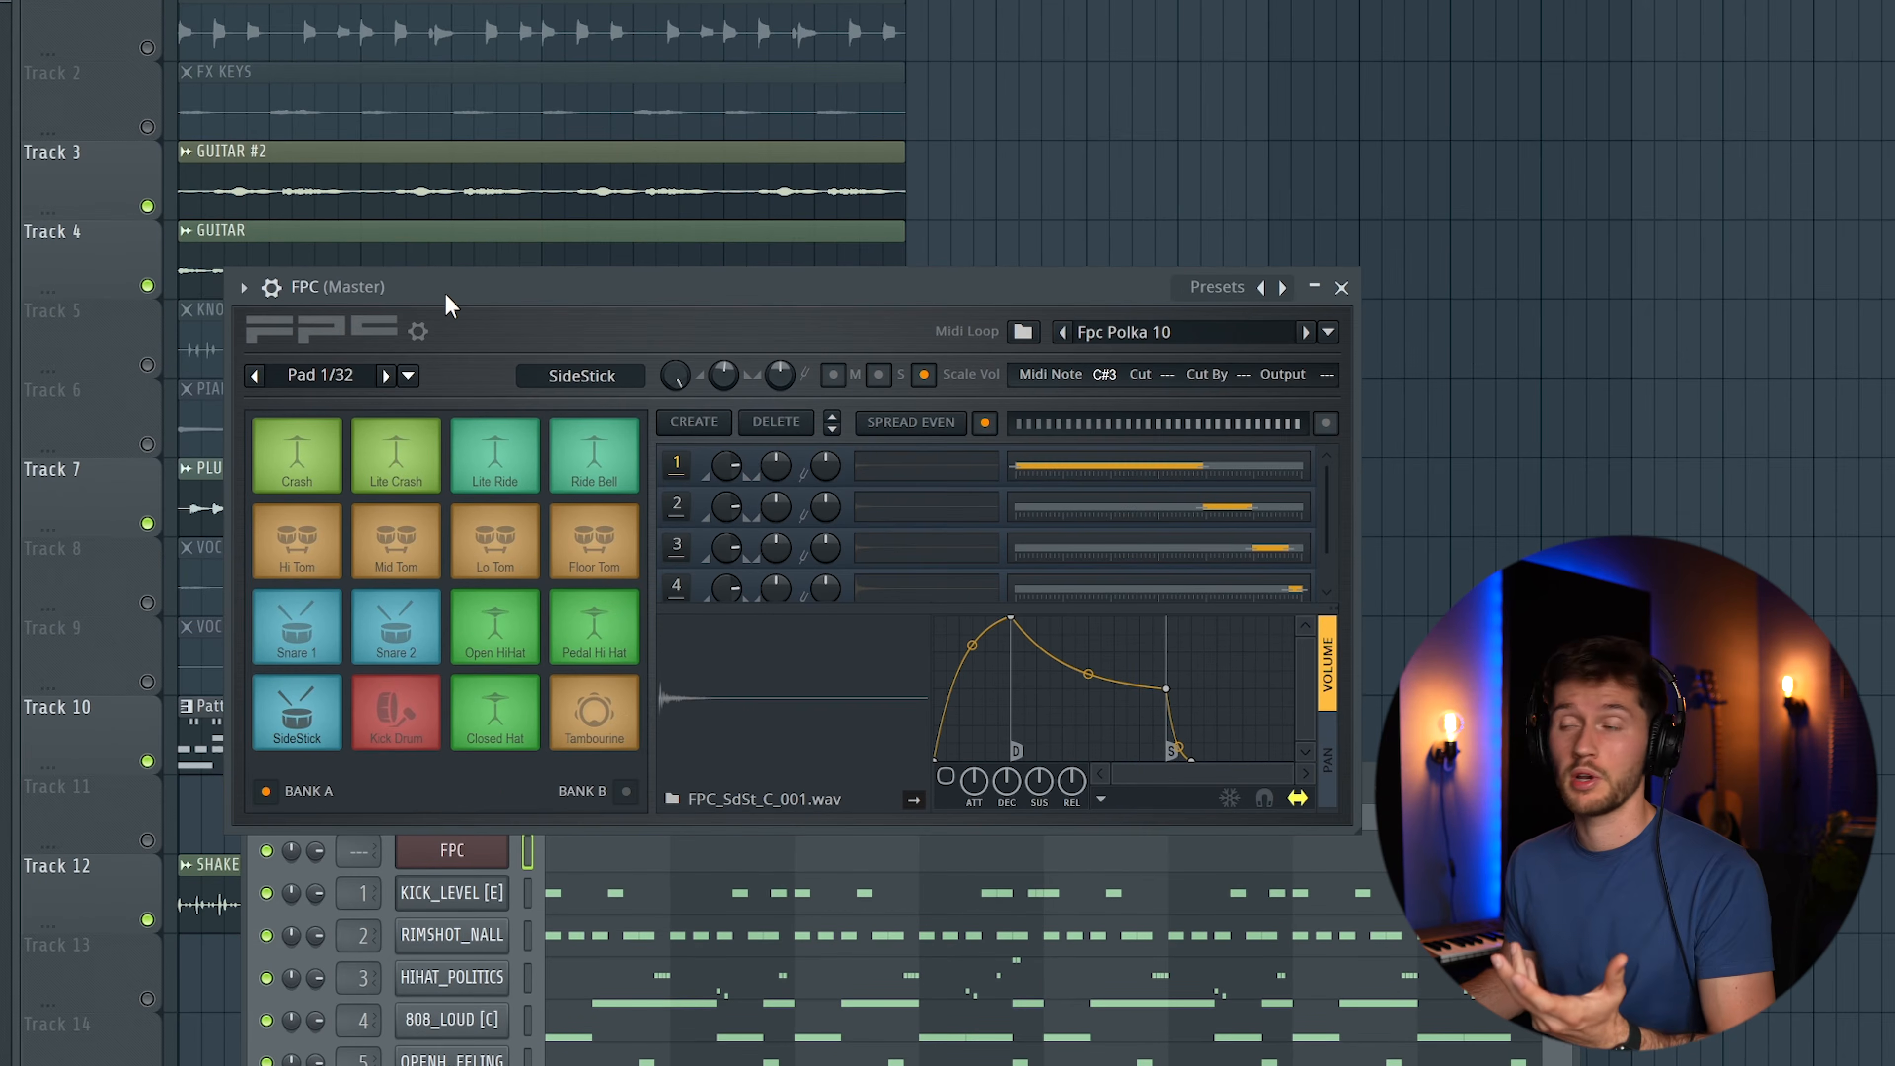
pyautogui.click(243, 287)
pyautogui.moveTo(299, 371)
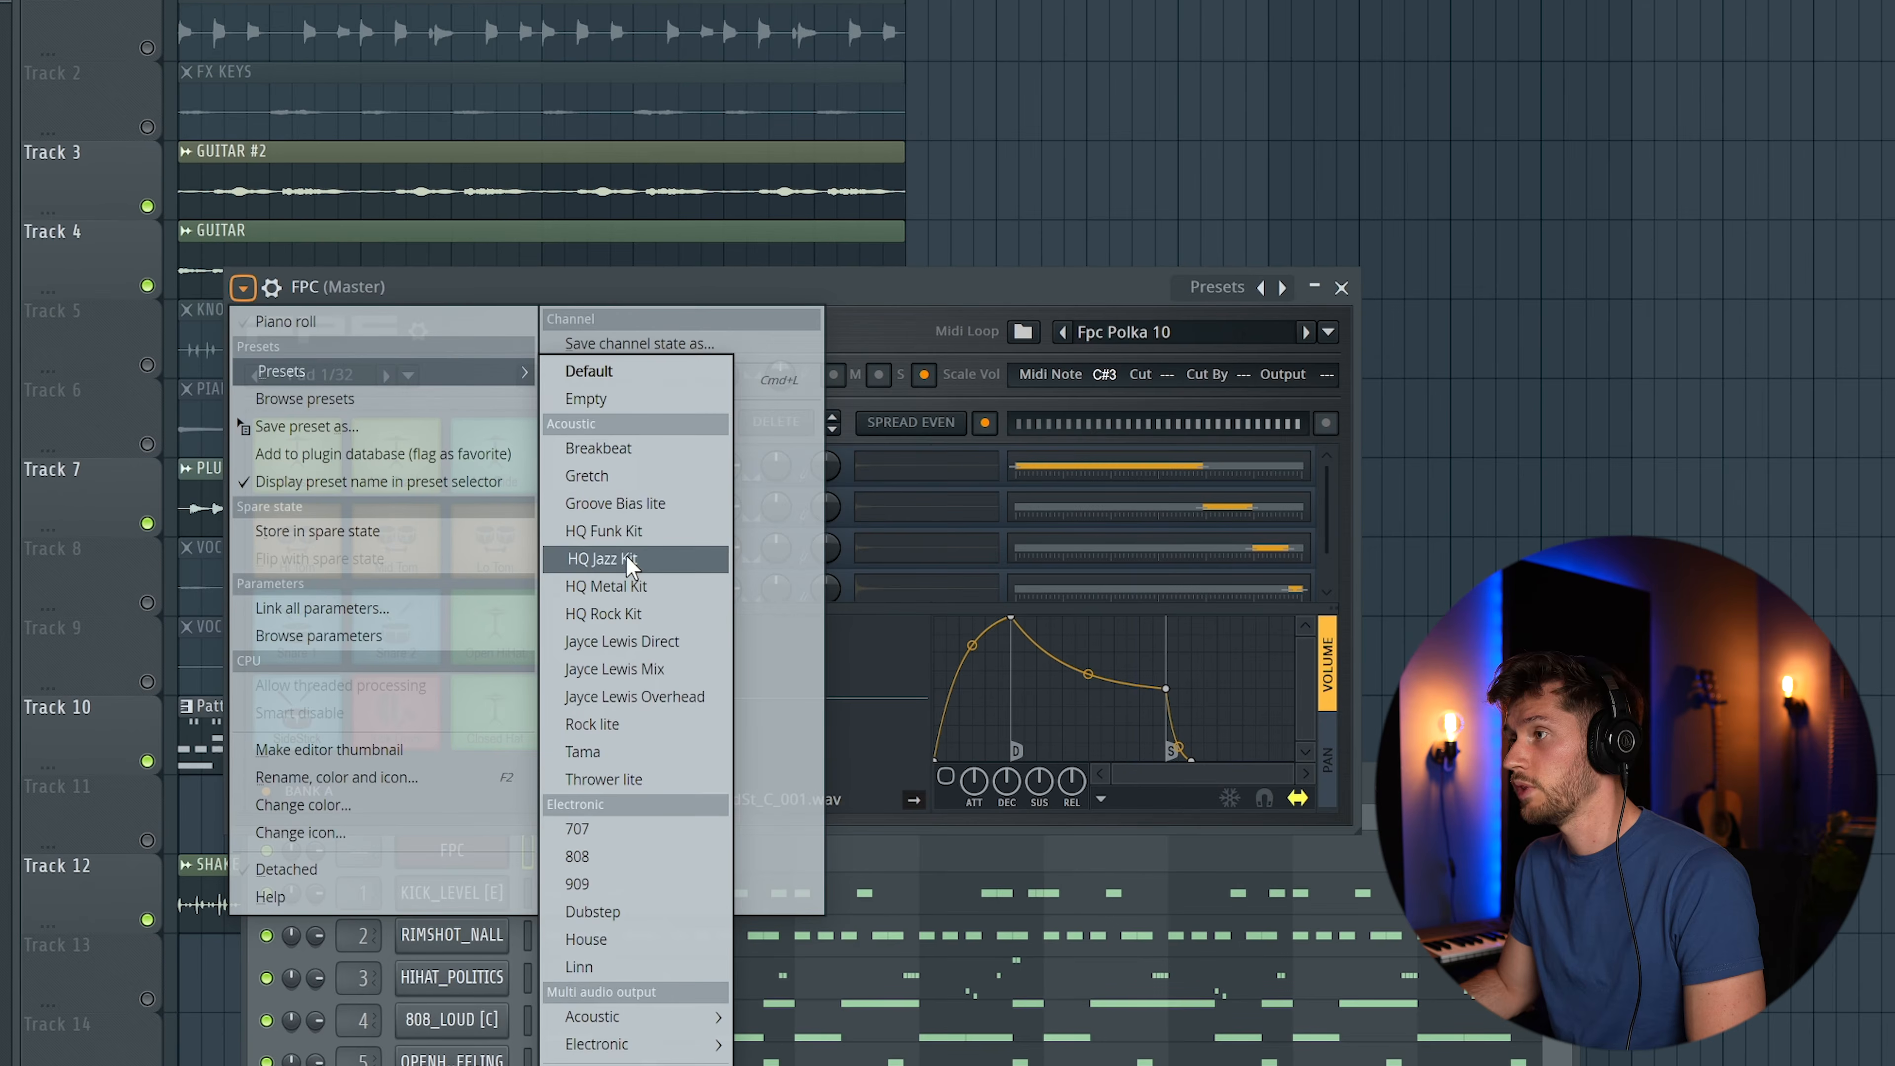
pyautogui.click(640, 560)
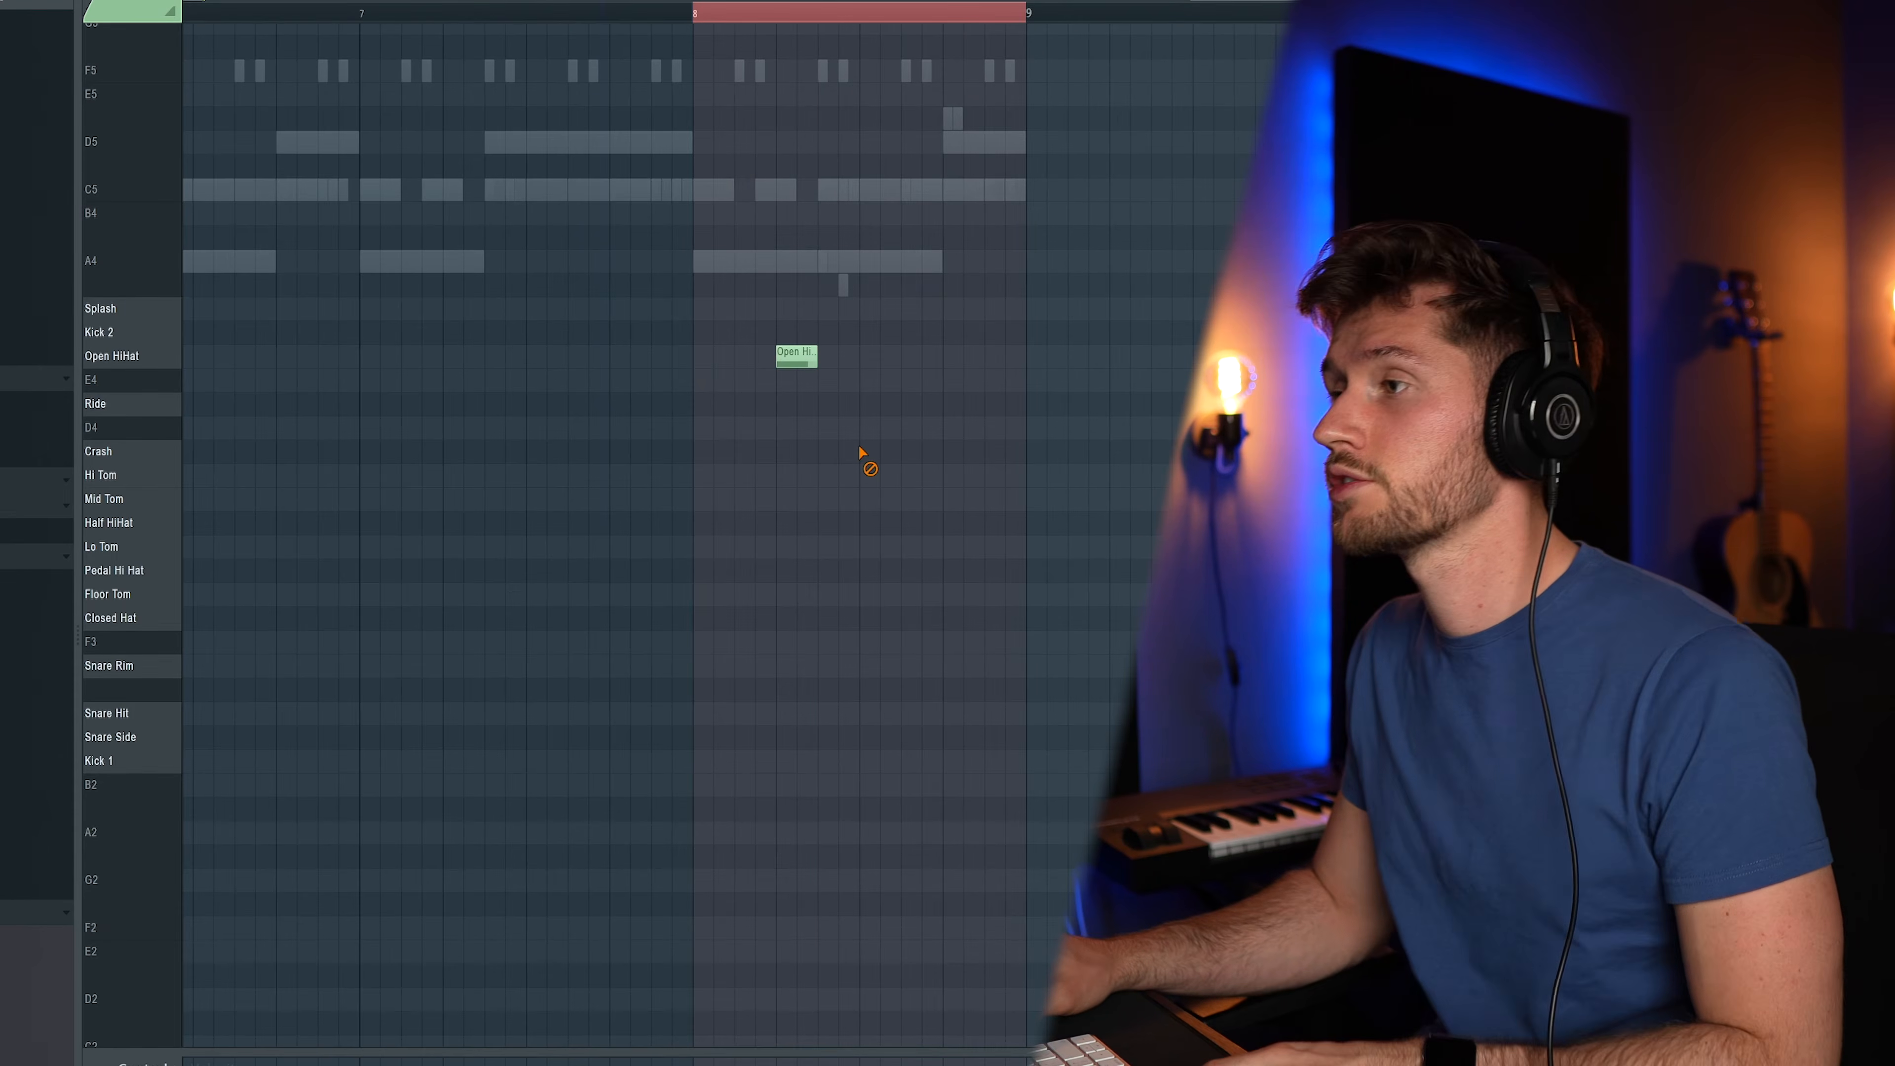
pyautogui.press('space')
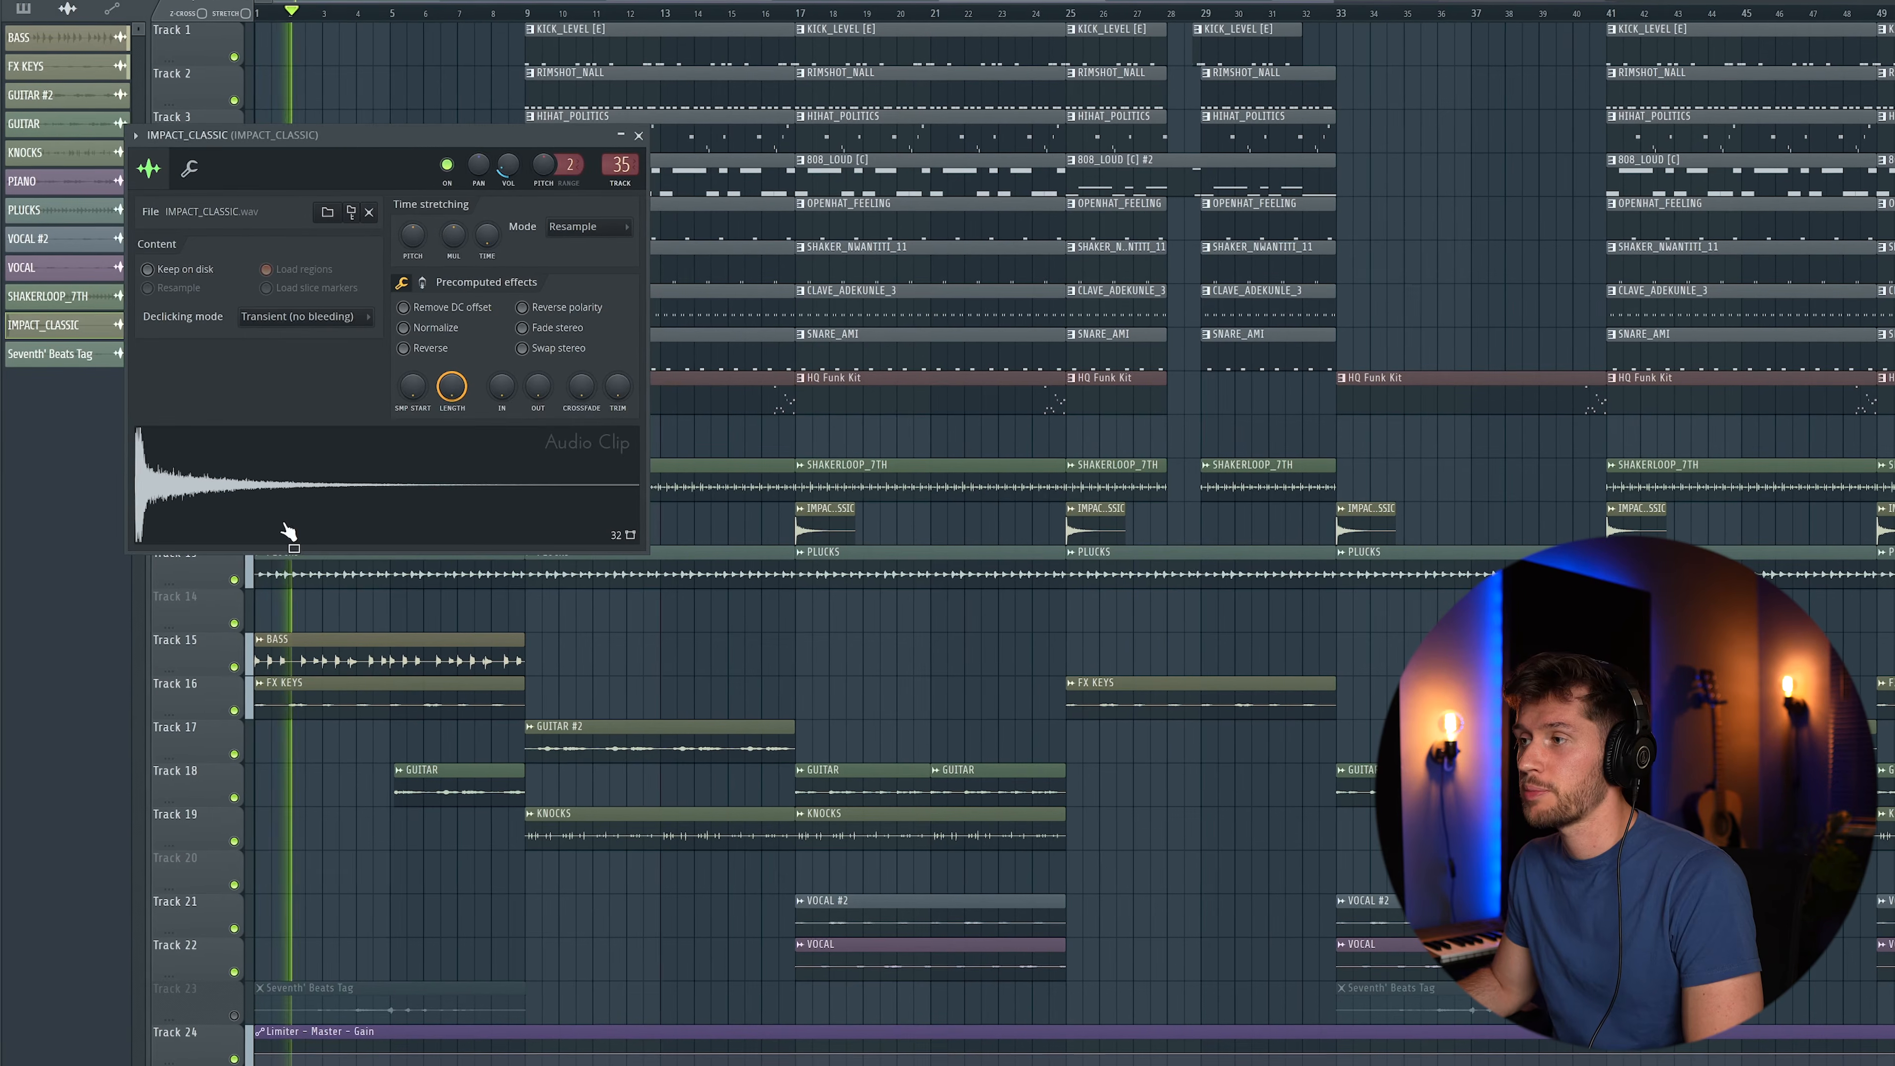
# - Close the IMPACT_CLASSIC settings and listen to the arrangement around bars 17 and 25 and the drum break before bar 29
pyautogui.click(637, 137)
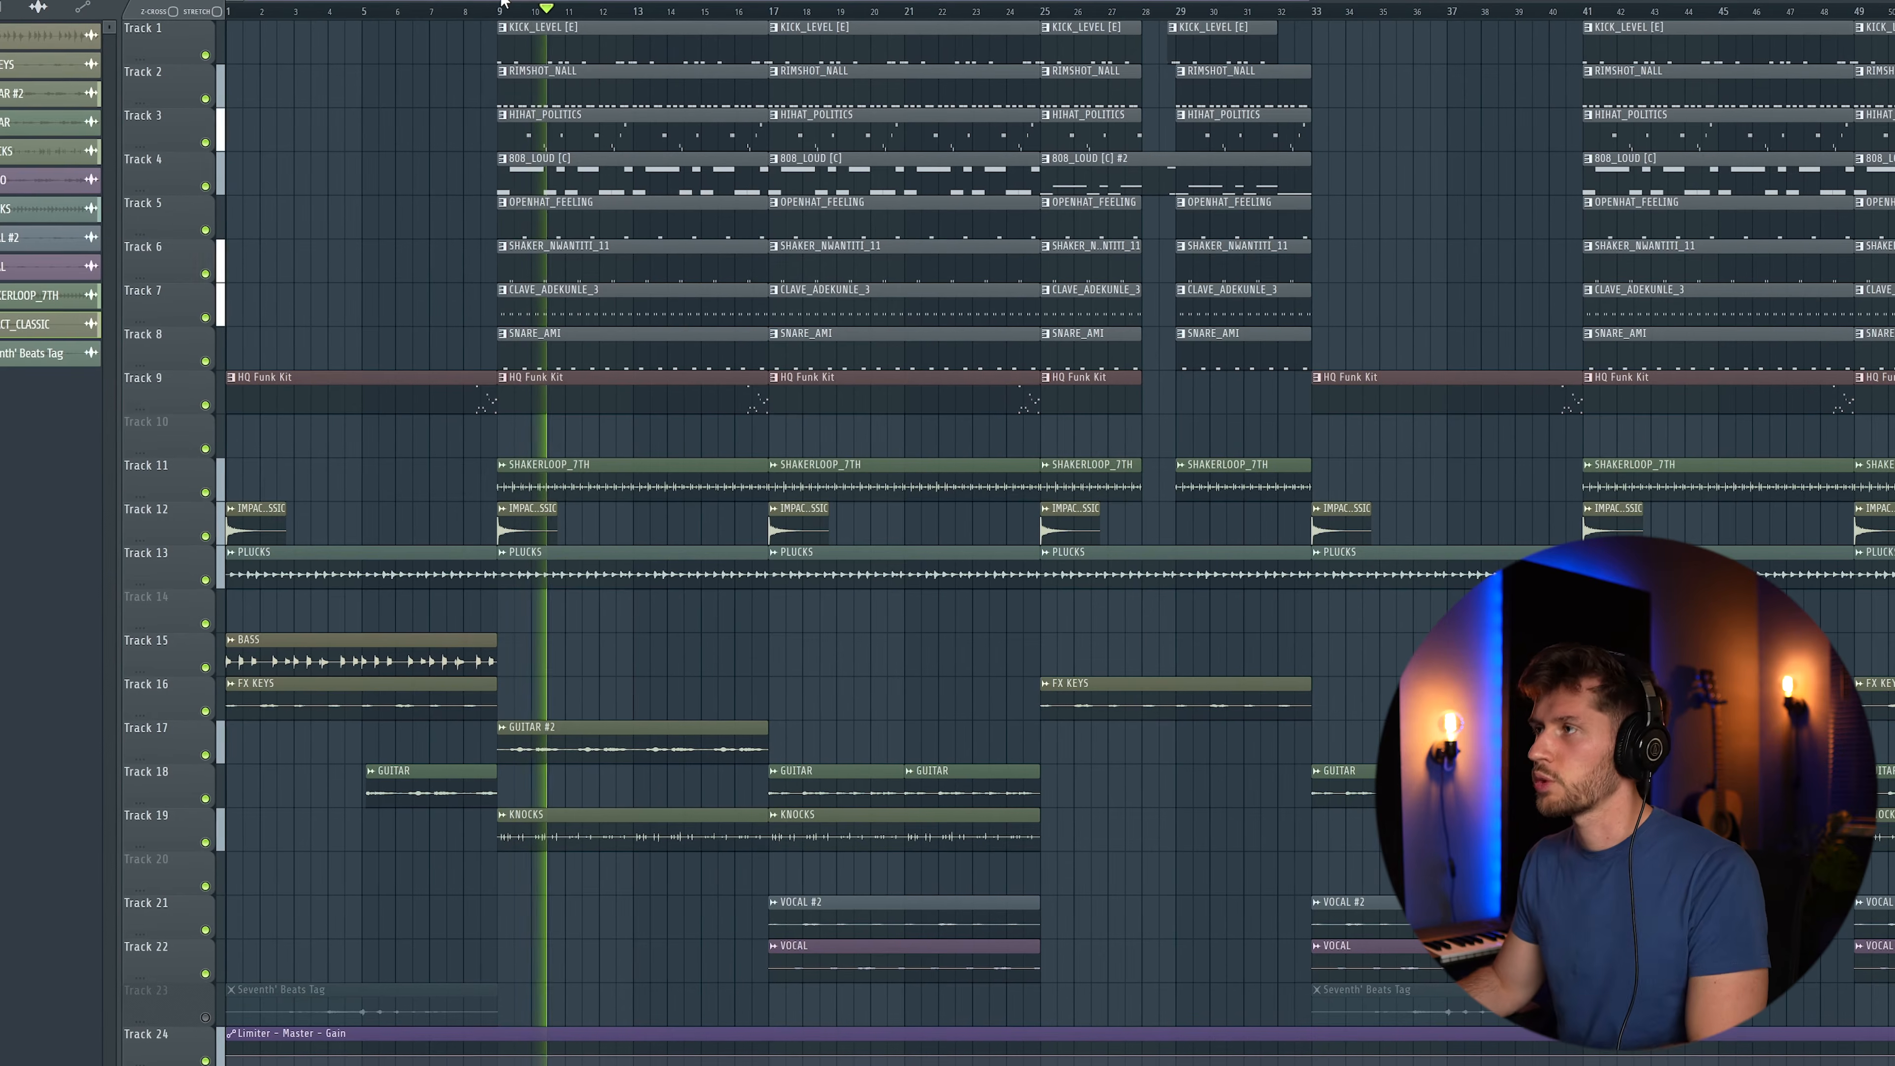
pyautogui.moveTo(503, 4); pyautogui.dragTo(586, 4)
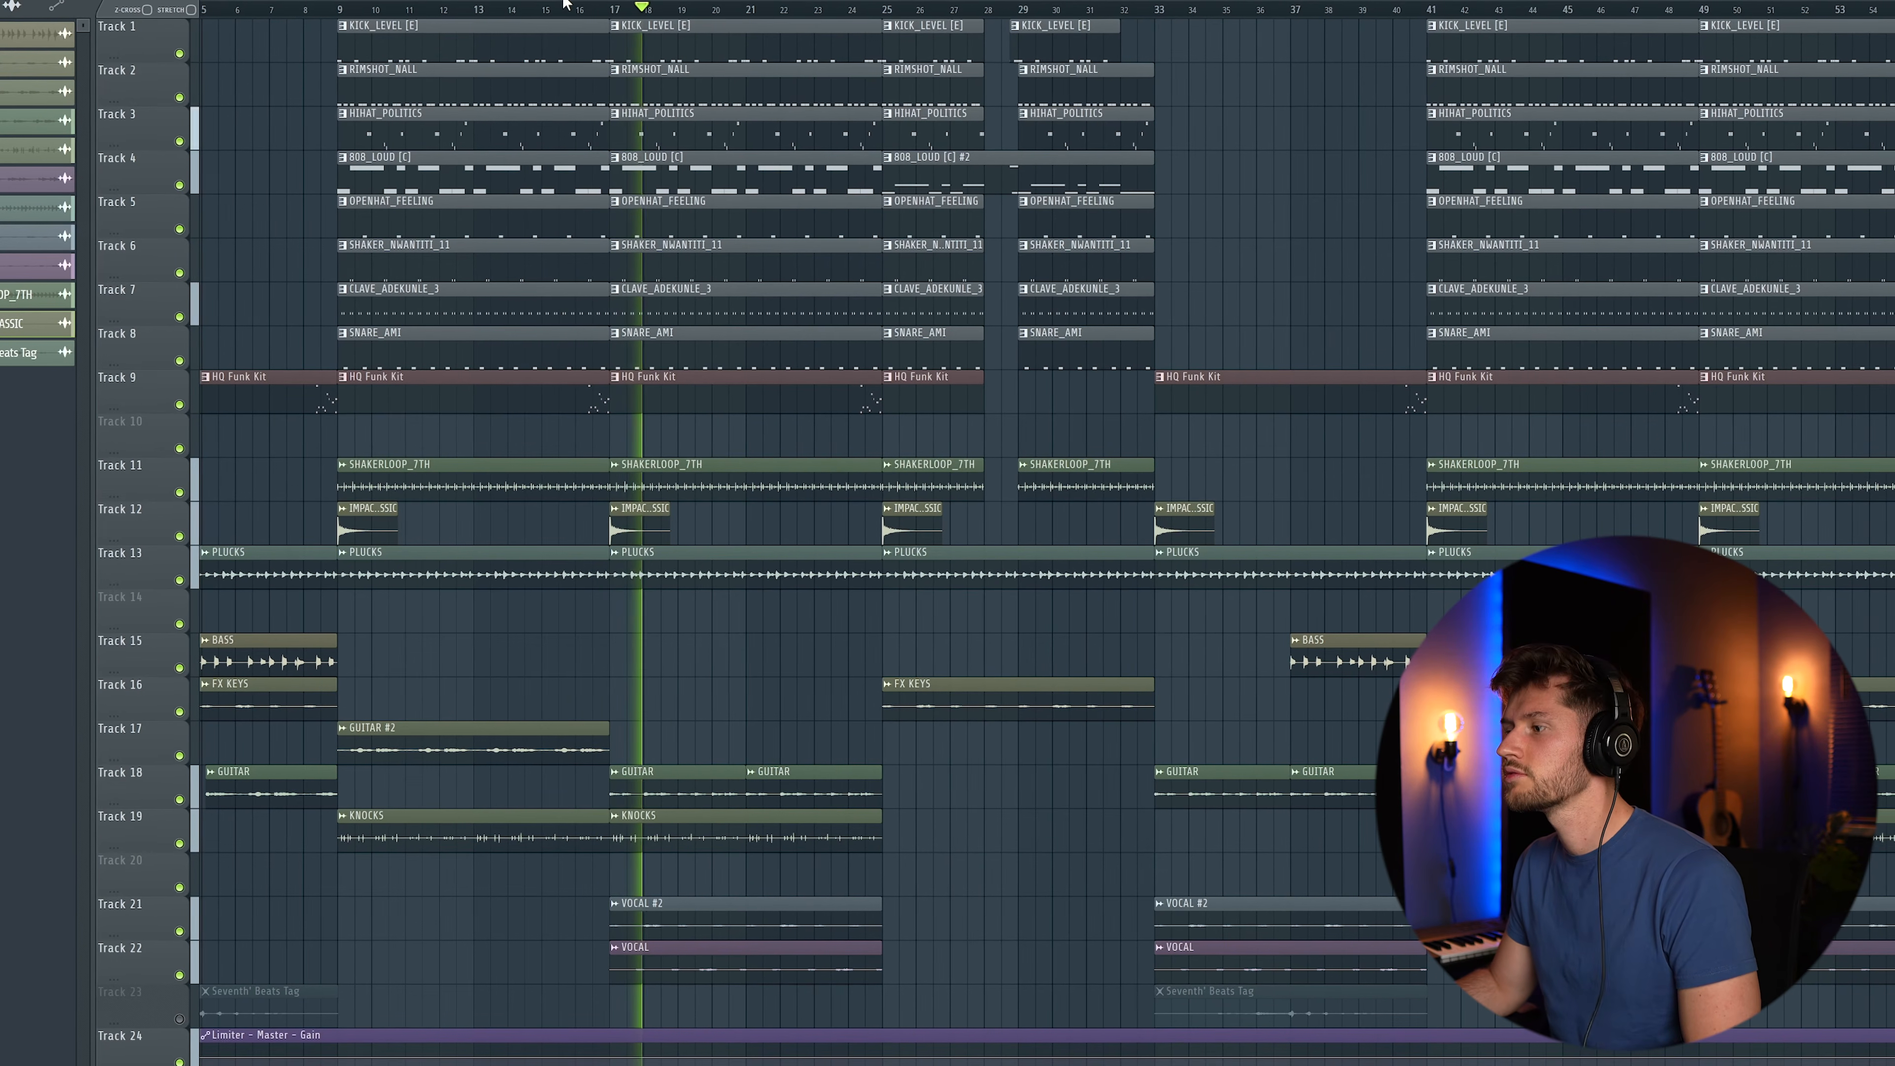
pyautogui.moveTo(561, 2); pyautogui.dragTo(612, 1)
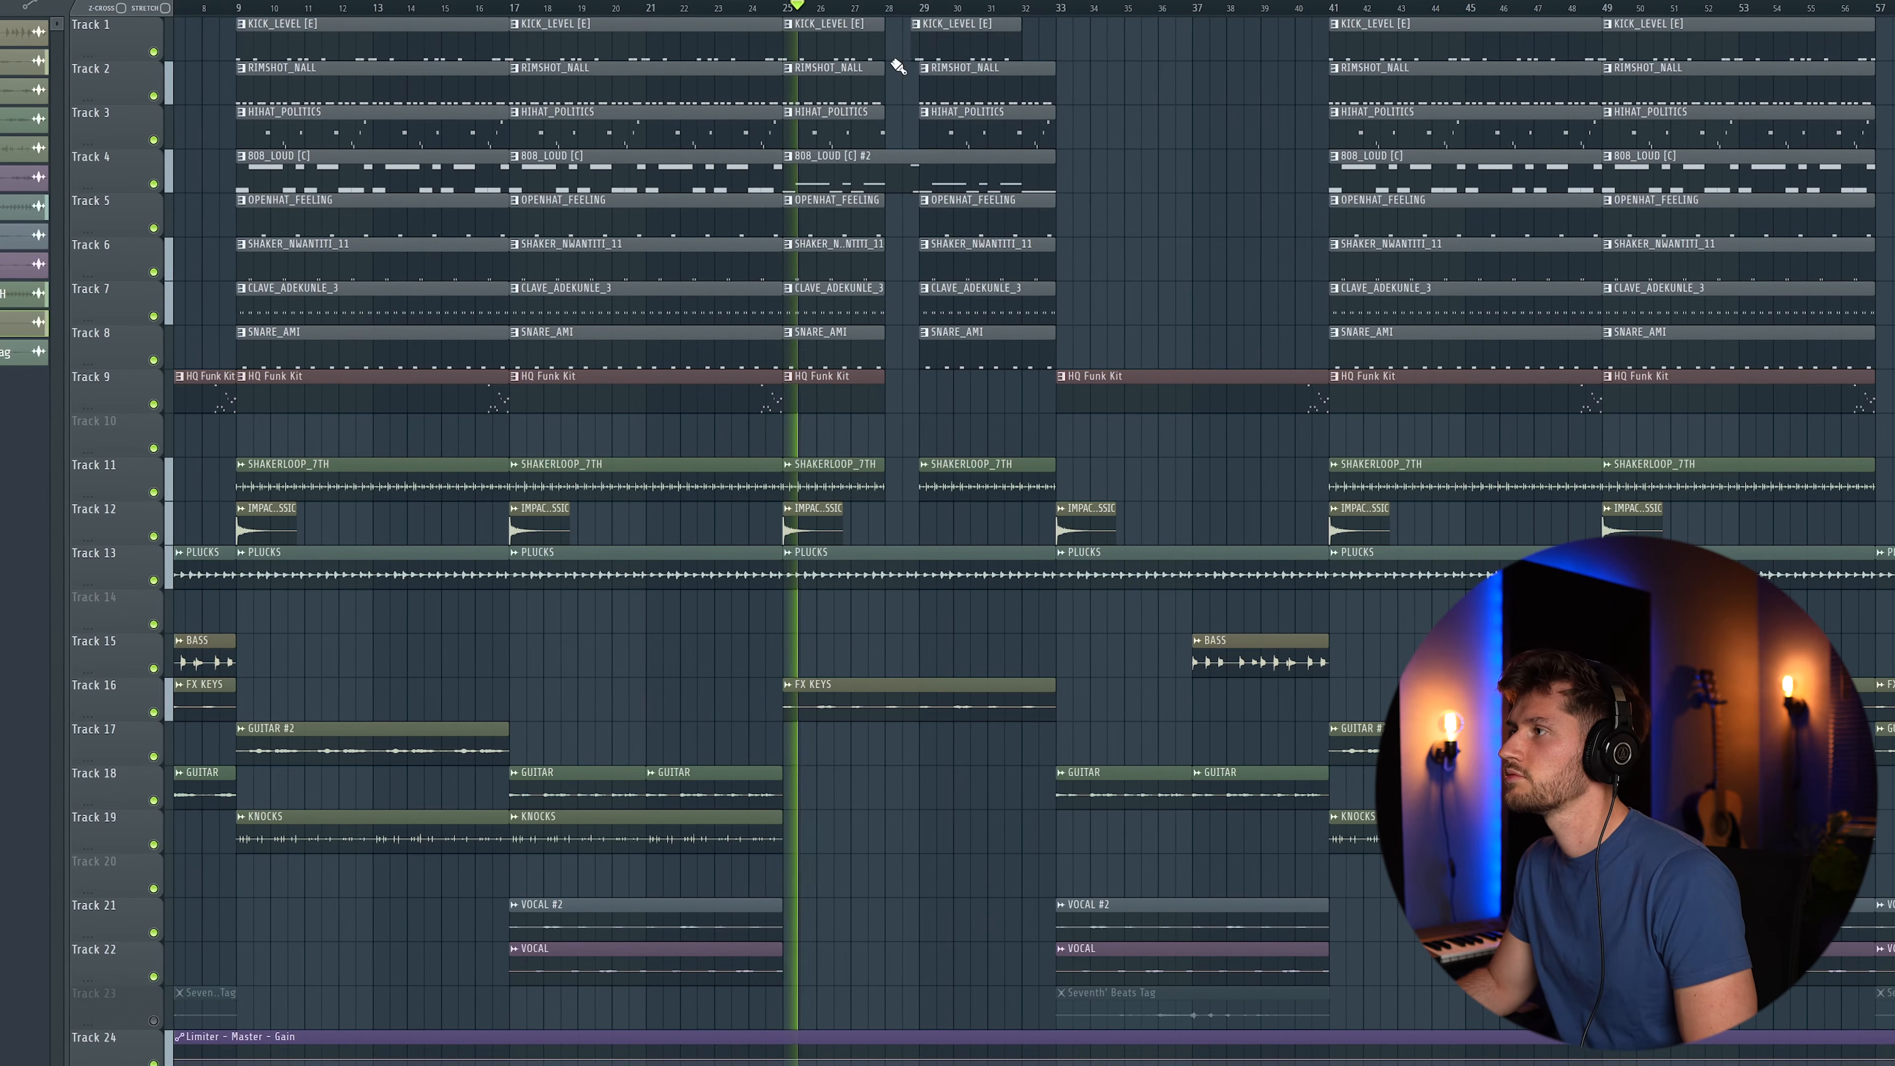
pyautogui.hscroll(3, 658, 192)
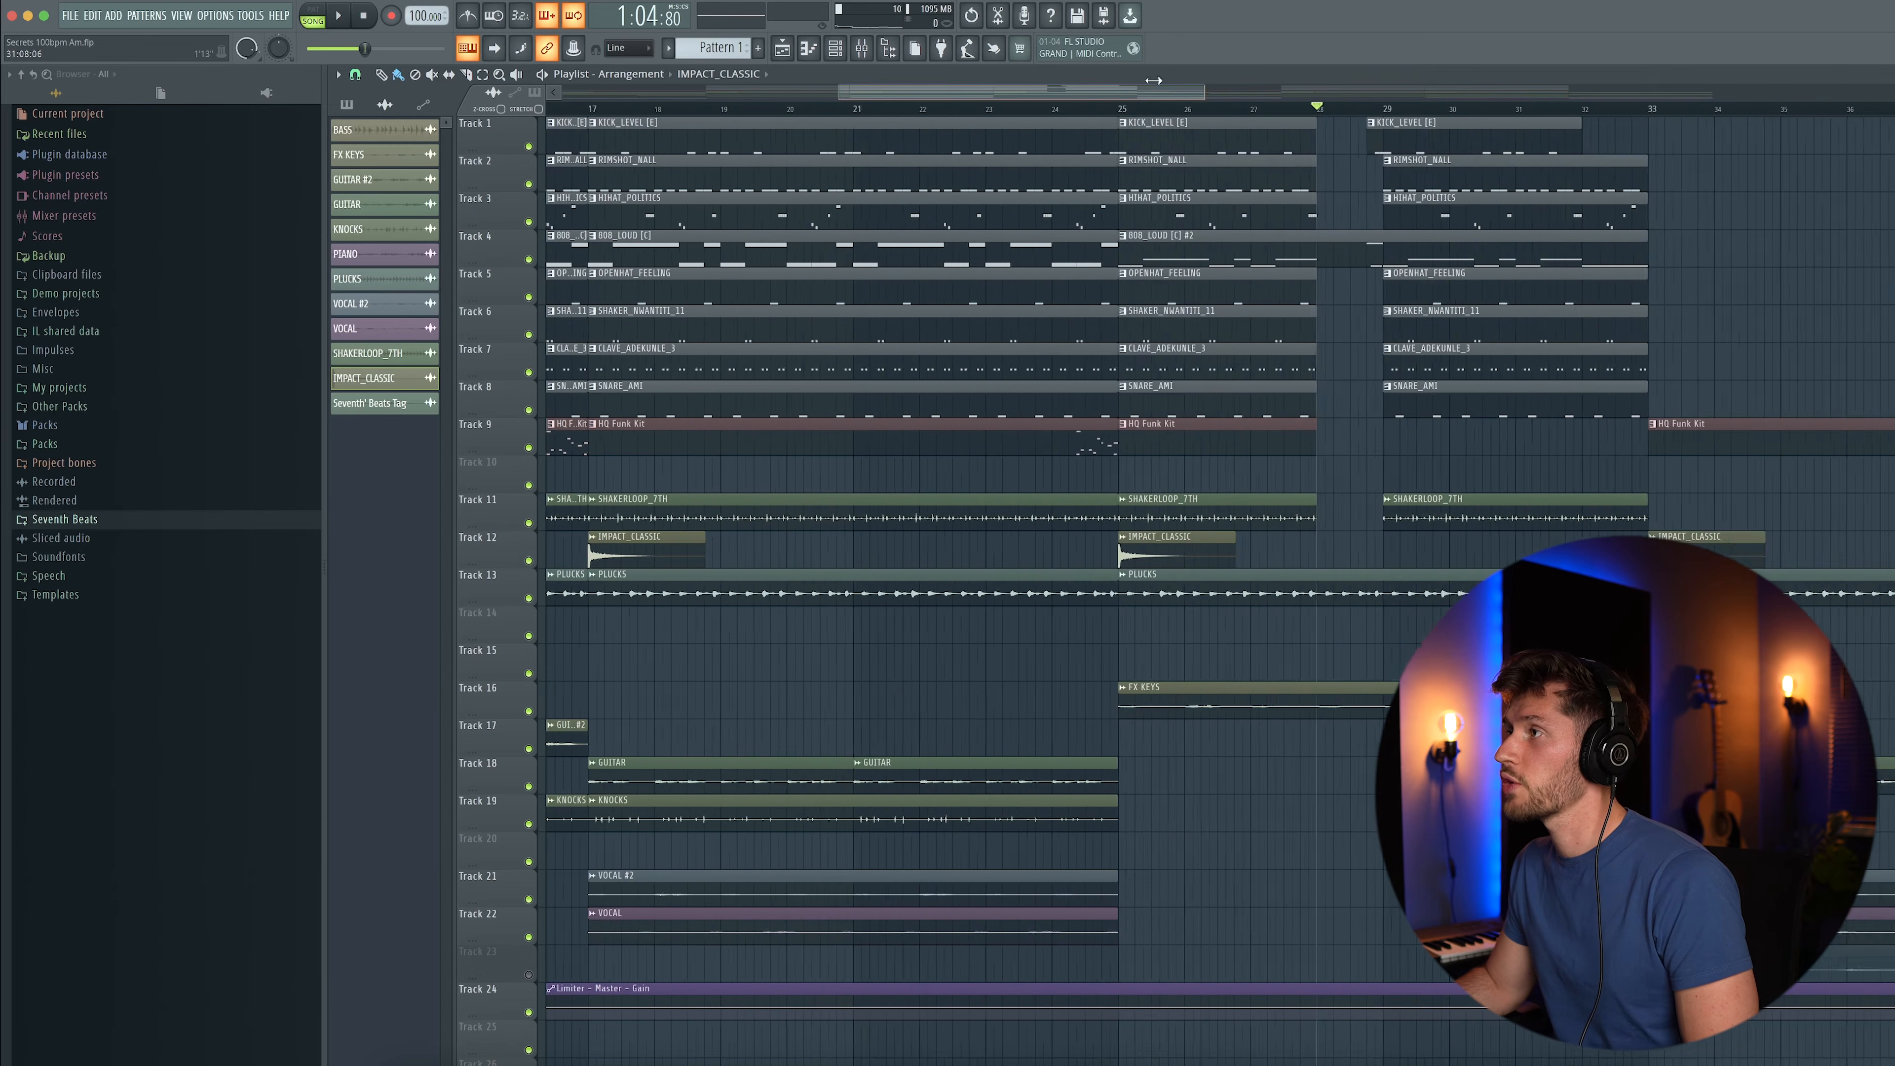
pyautogui.moveTo(1154, 80); pyautogui.dragTo(1203, 112)
pyautogui.press('space')
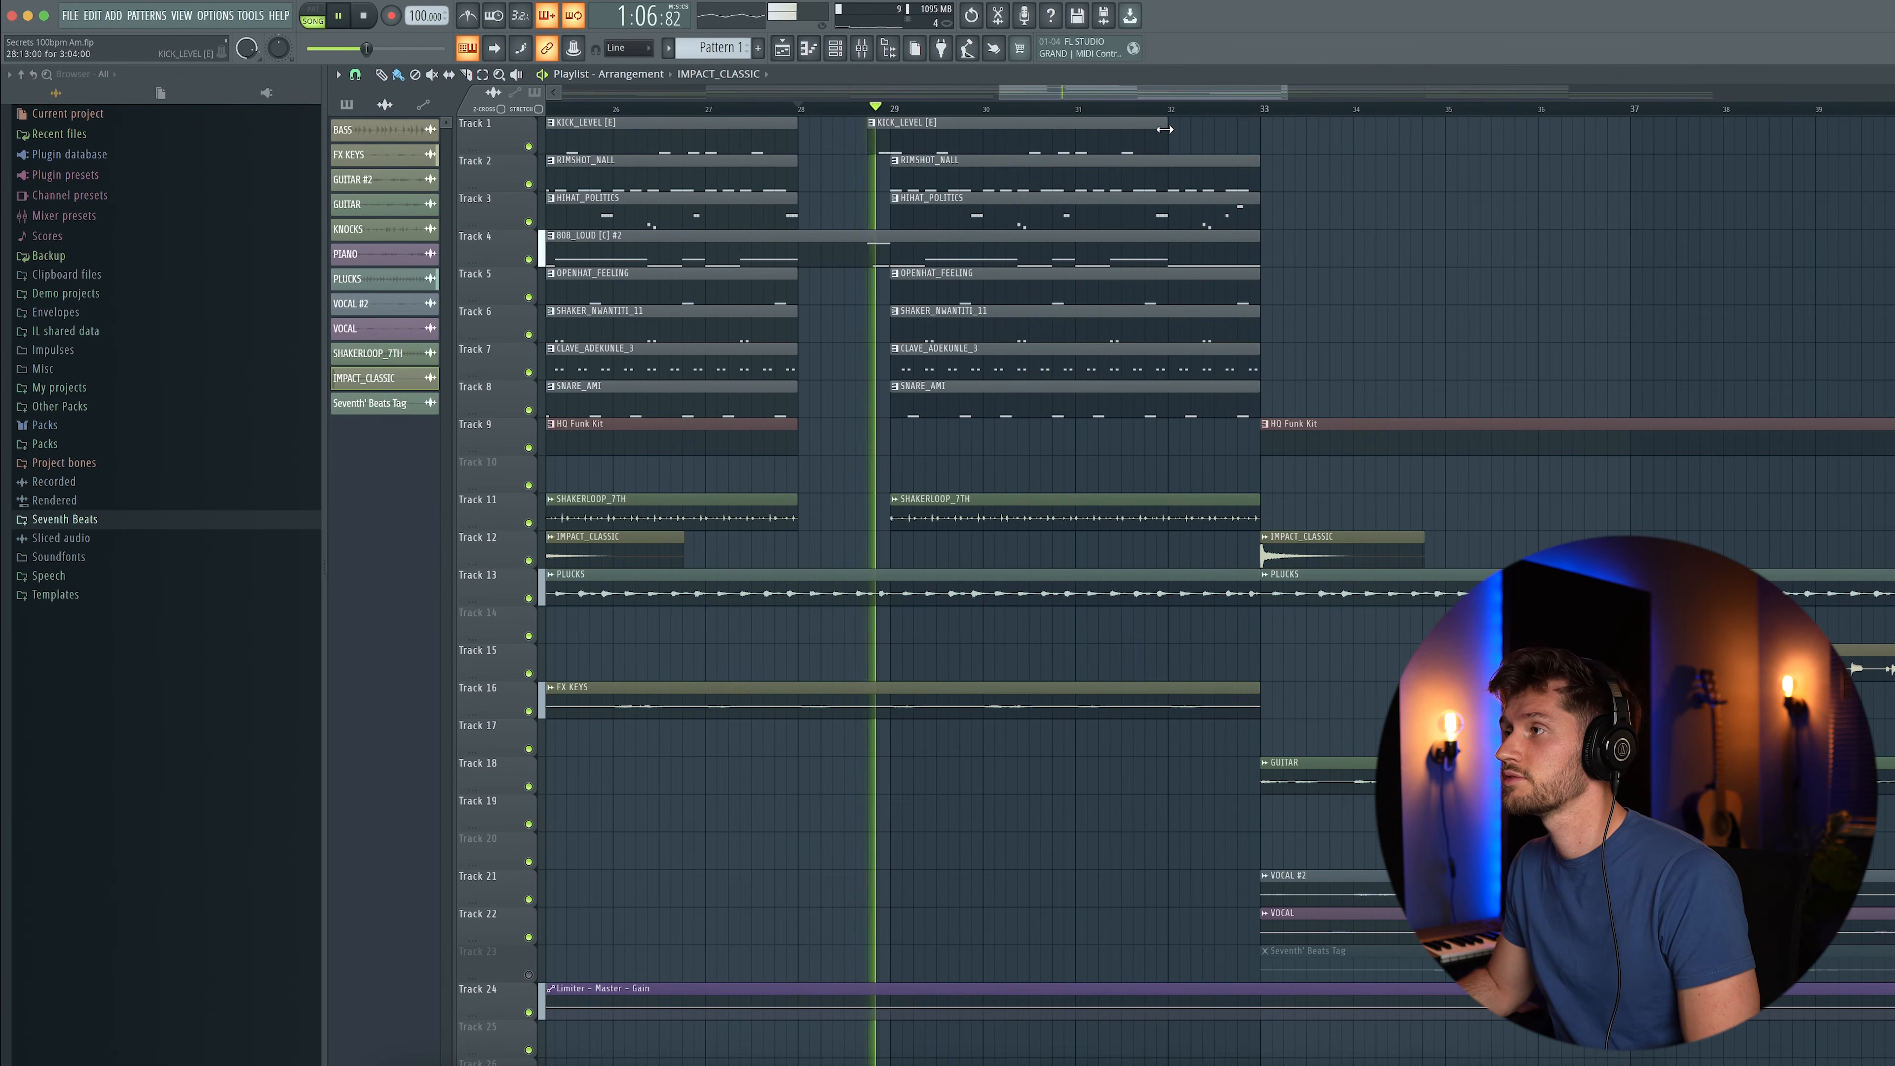
pyautogui.press('space')
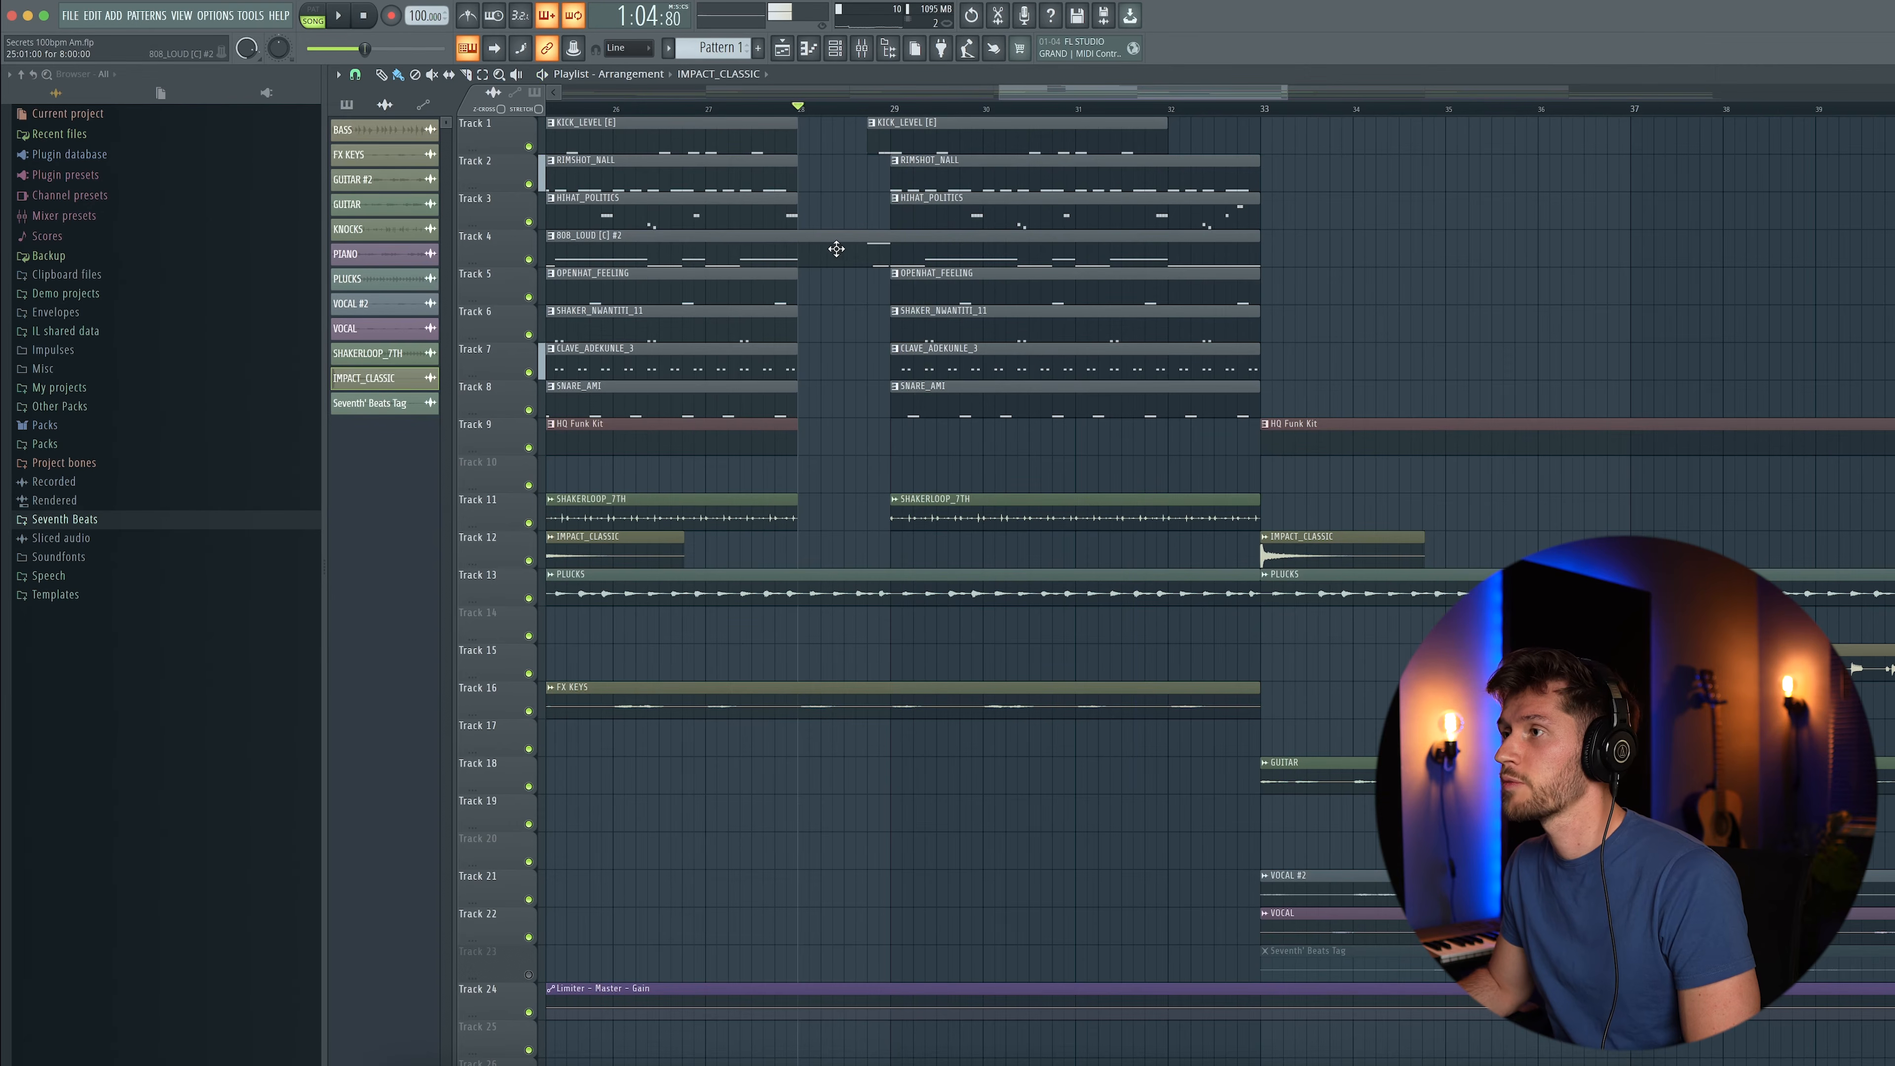
# - Open the 808_LOUD [C] #2 notes and play the passage with the D6 note that leads back in after the break
pyautogui.doubleClick(792, 259)
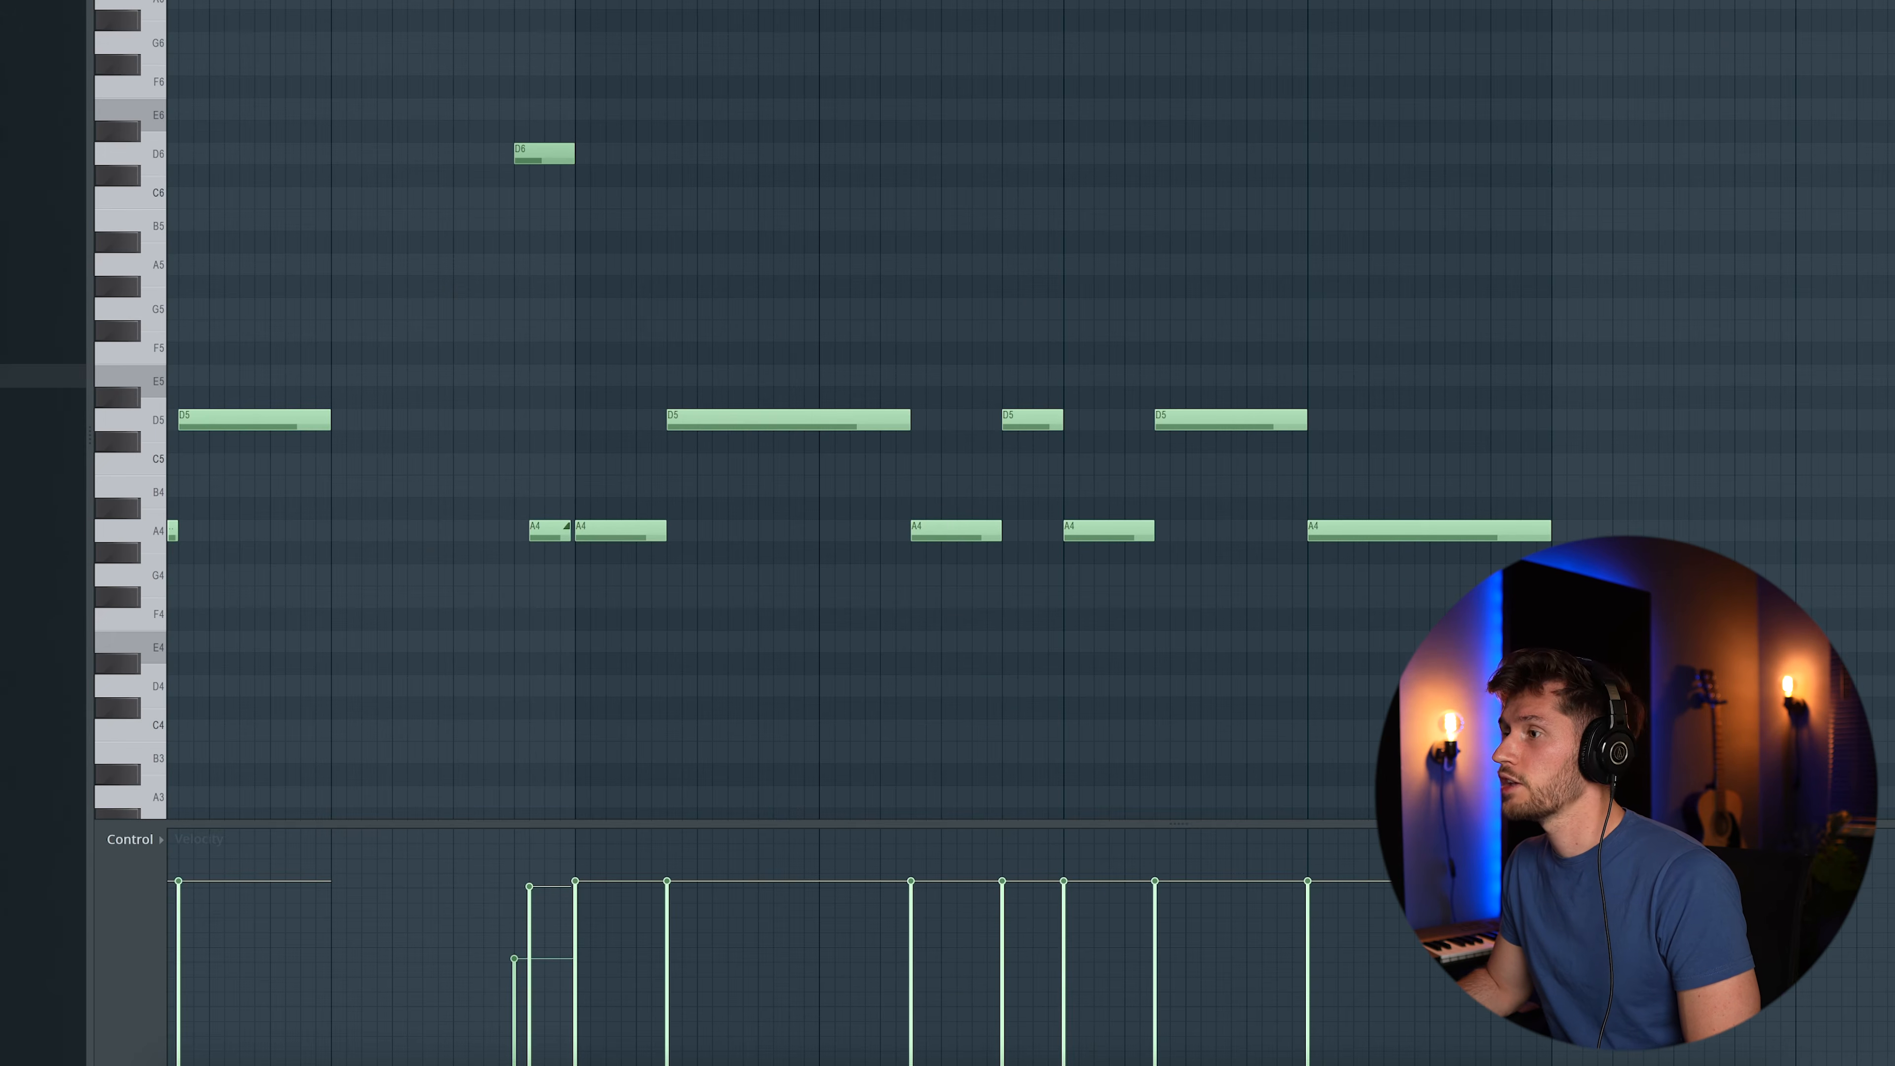
pyautogui.scroll(2, 739, 42)
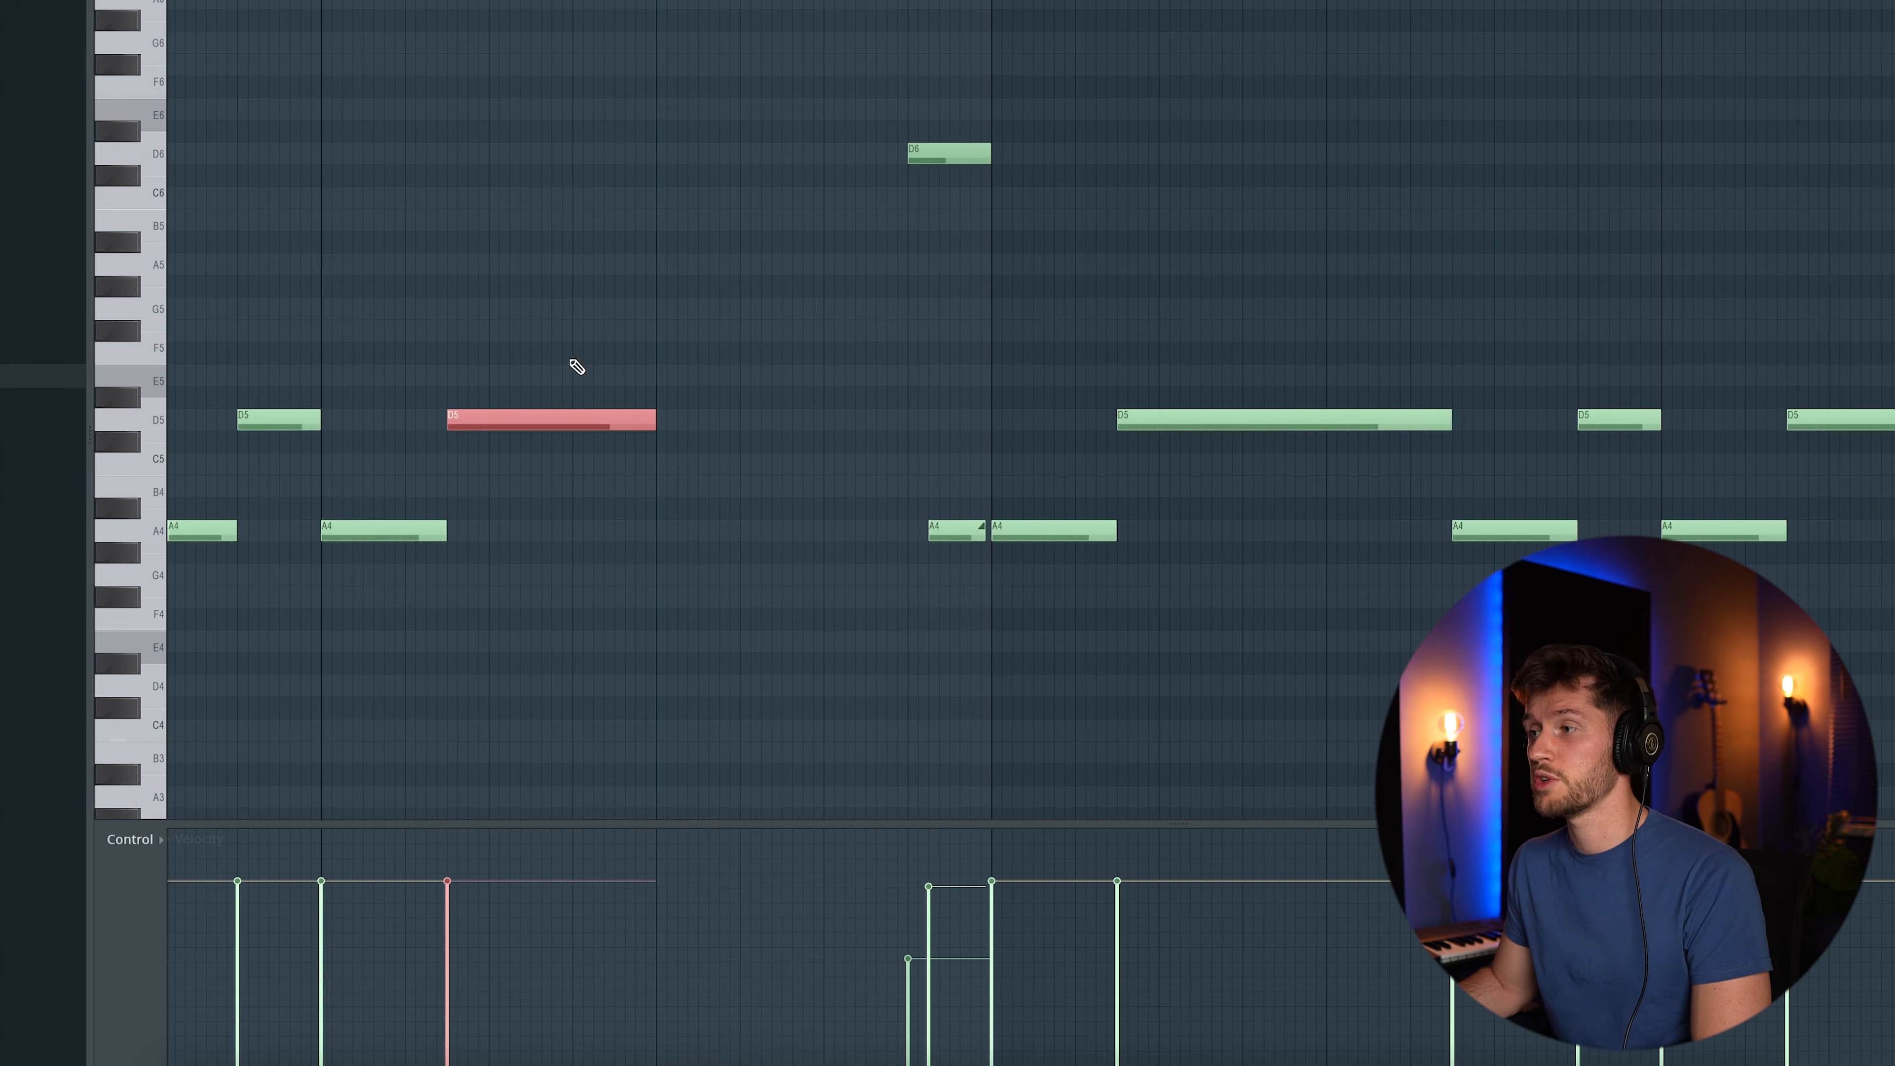
pyautogui.moveTo(558, 344); pyautogui.dragTo(641, 427)
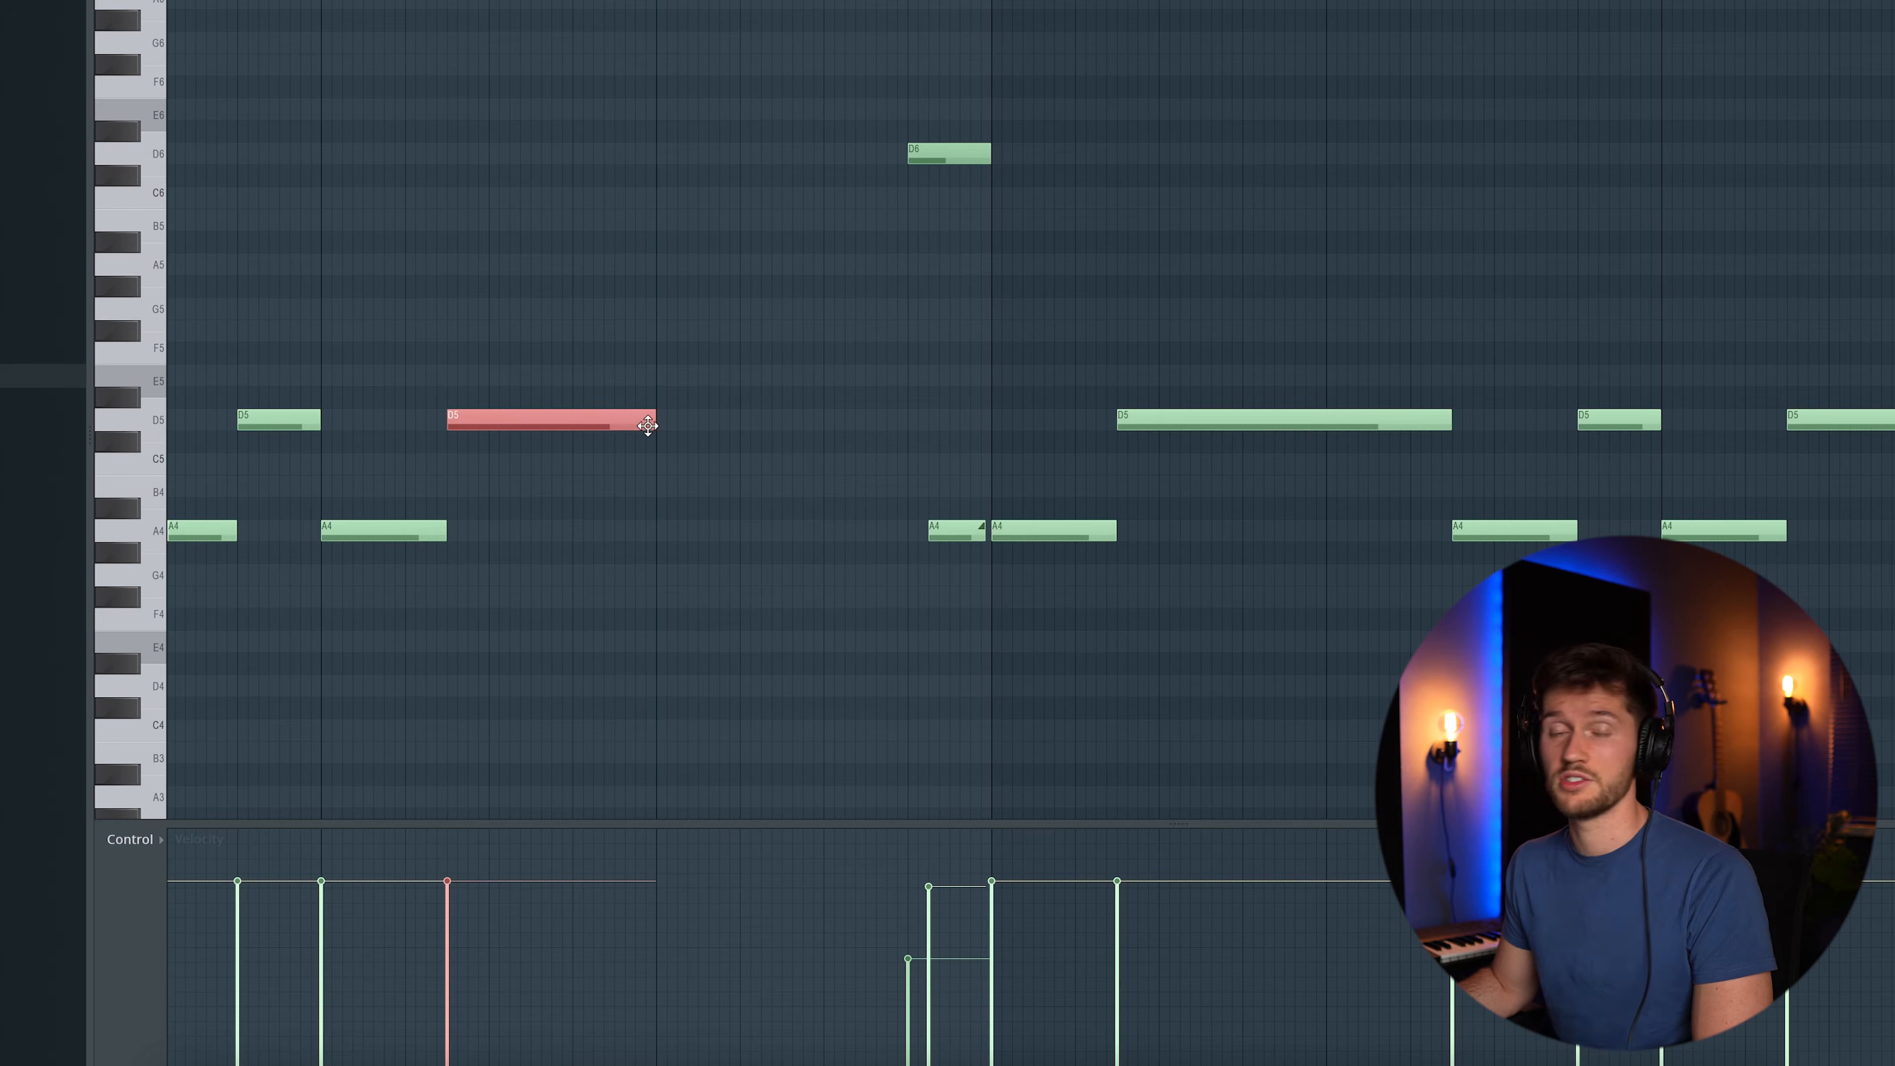
pyautogui.click(950, 148)
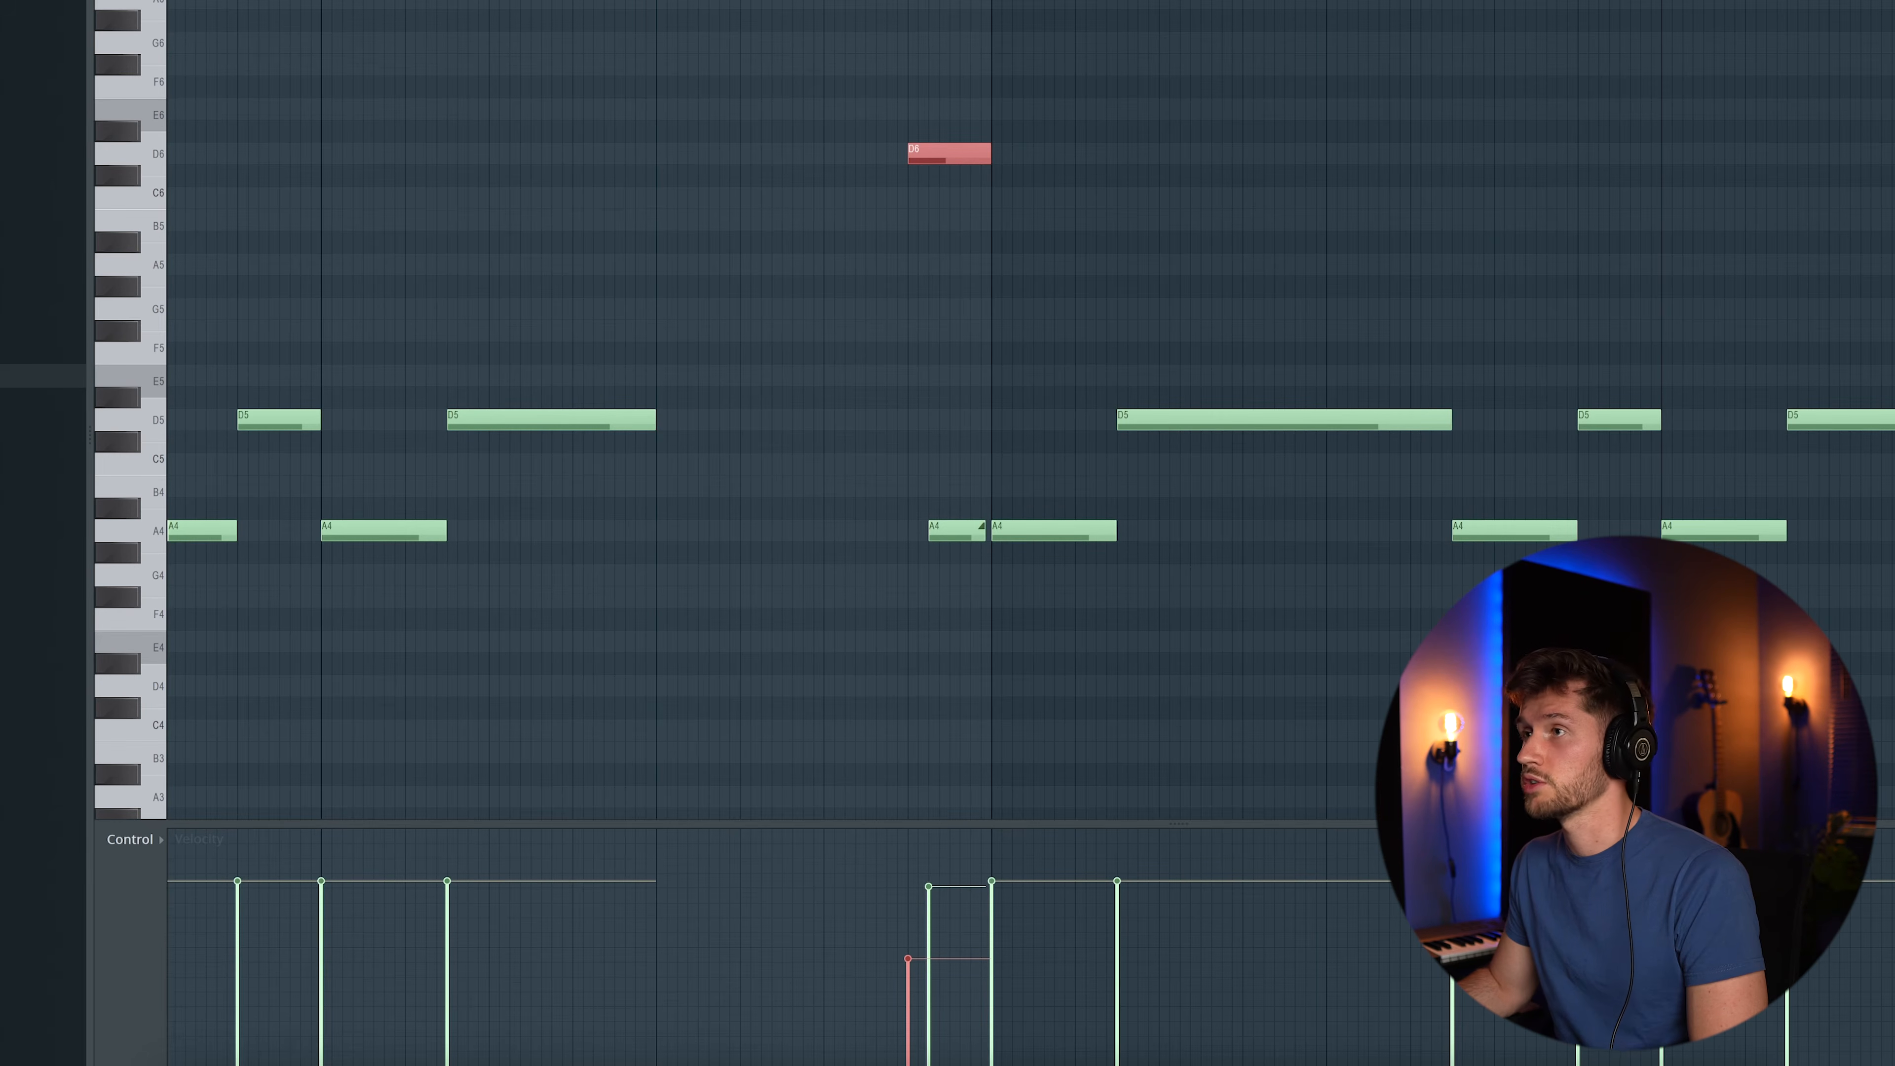
pyautogui.press('space')
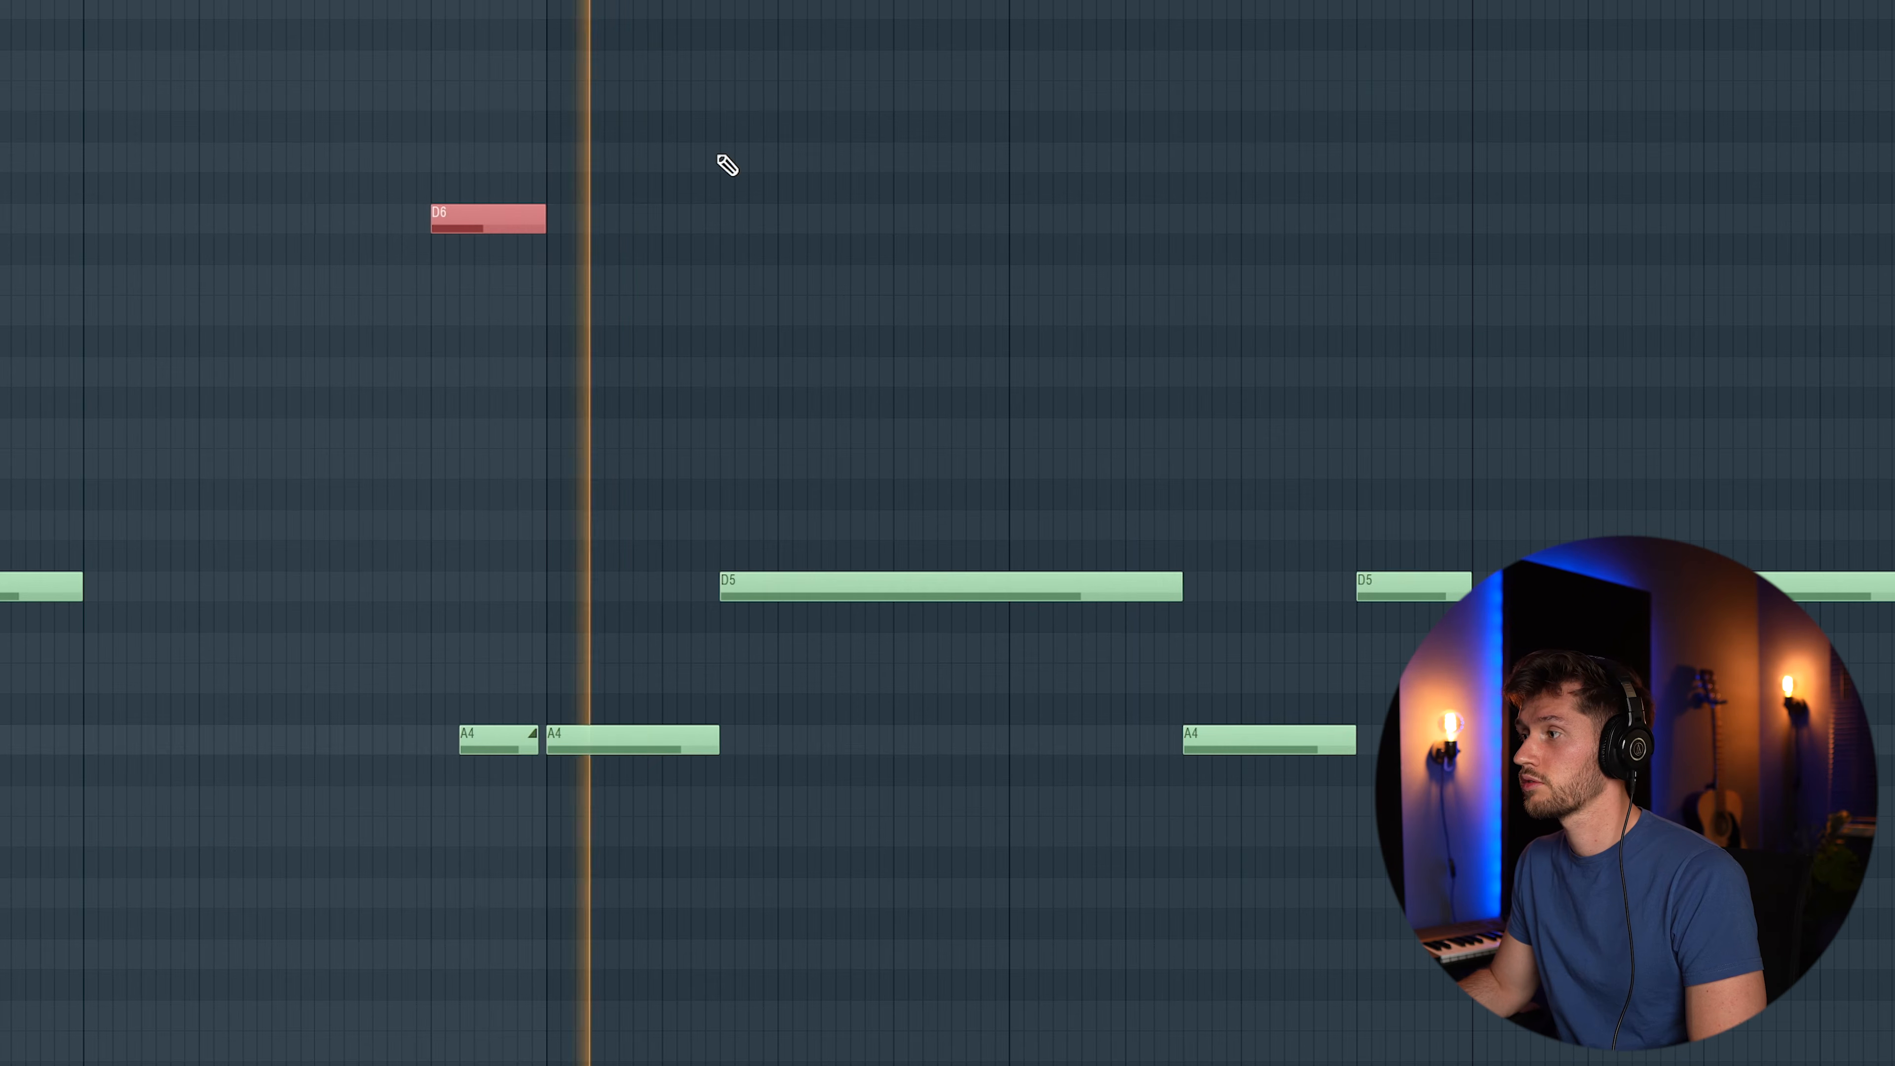